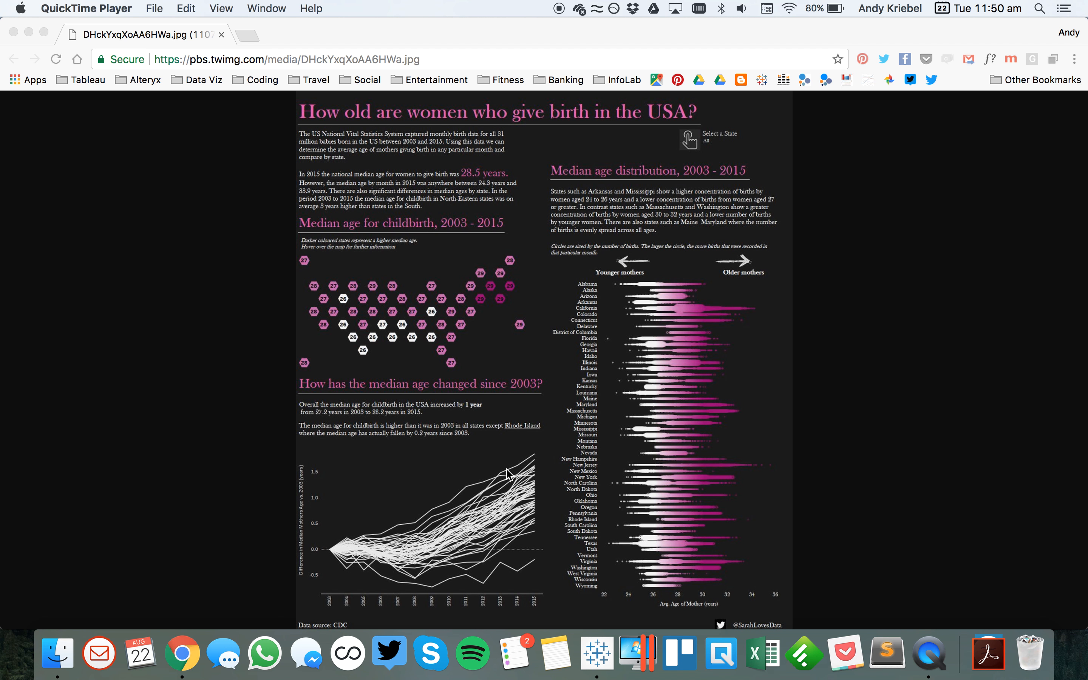
# Examine the line chart of median age change since 2003 in the Chrome reference image at enlarged size, and return to Tableau
pyautogui.click(592, 659)
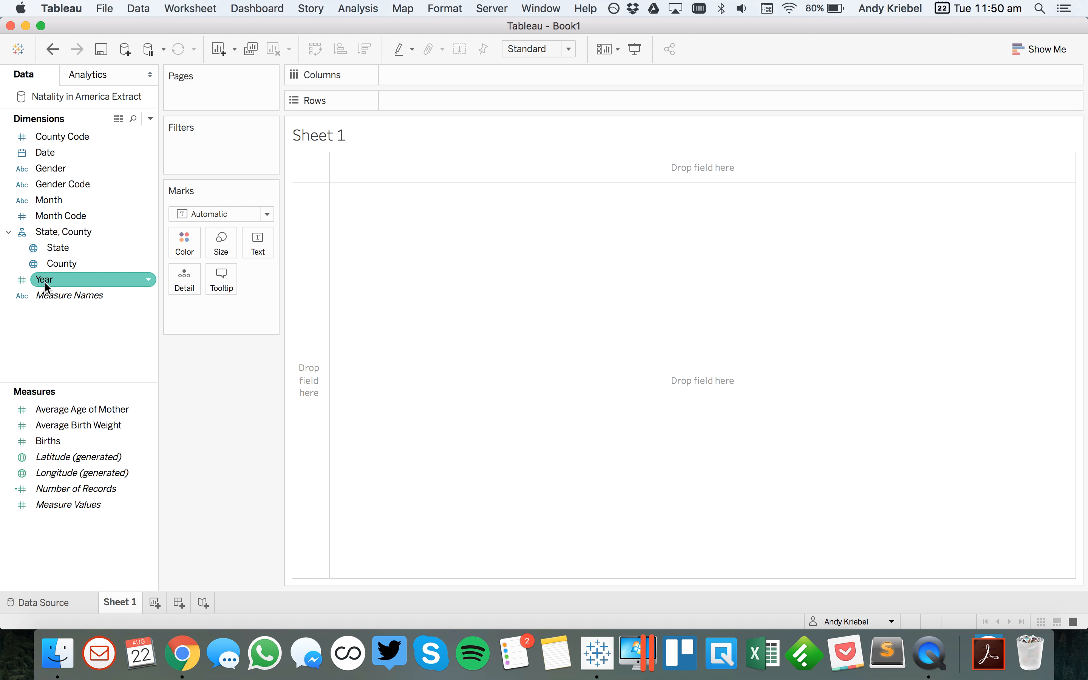
pyautogui.press('super+Tab')
pyautogui.press('super+Tab')
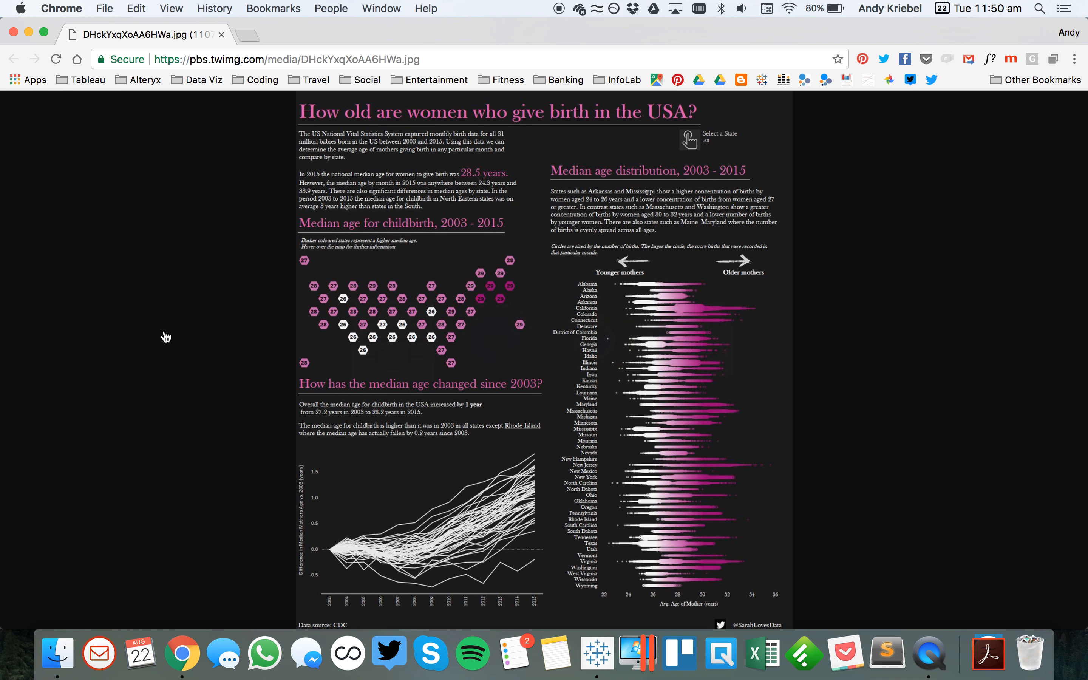
pyautogui.click(371, 486)
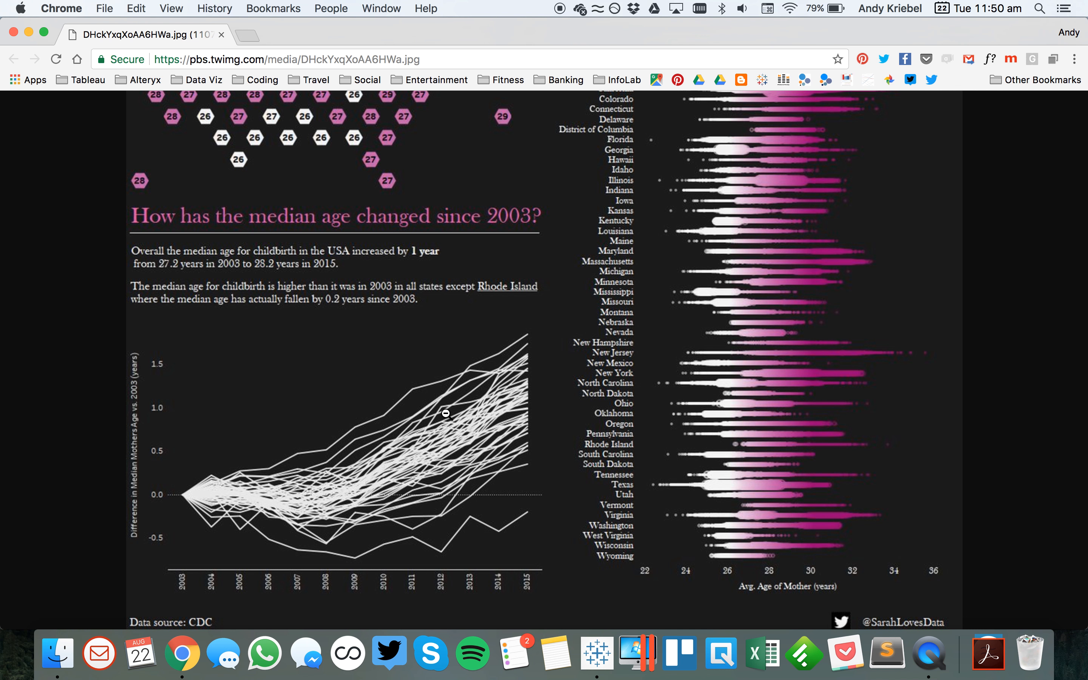
pyautogui.press('super+Tab')
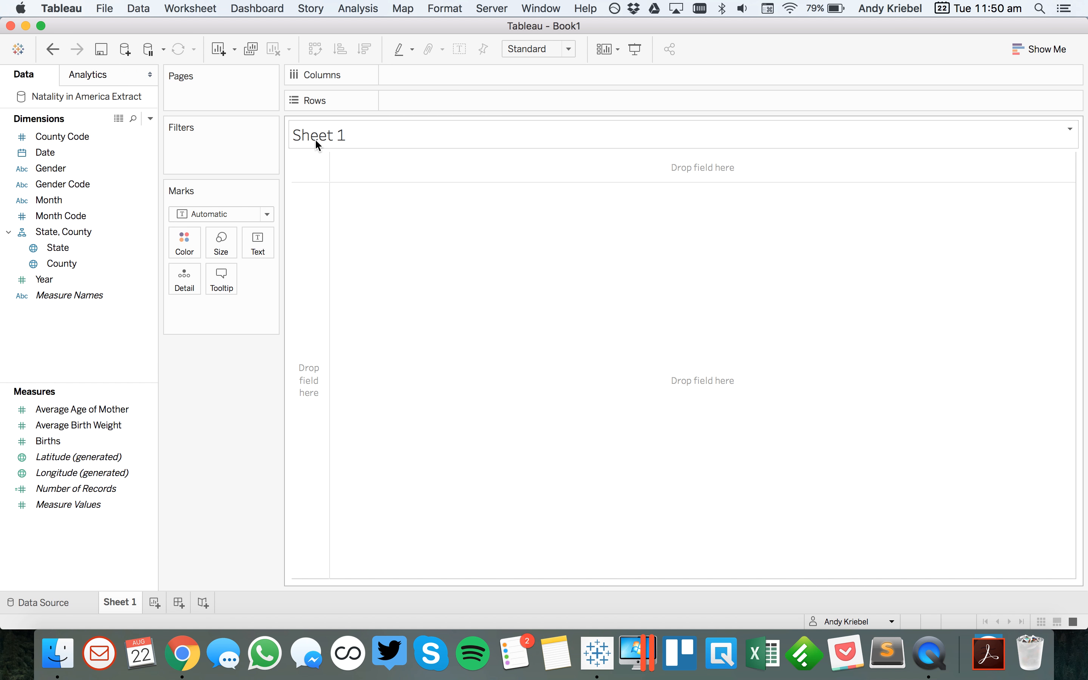
# Plot the median of Average Age of Mother on Rows against Year on Columns
pyautogui.moveTo(44, 280); pyautogui.dragTo(443, 75)
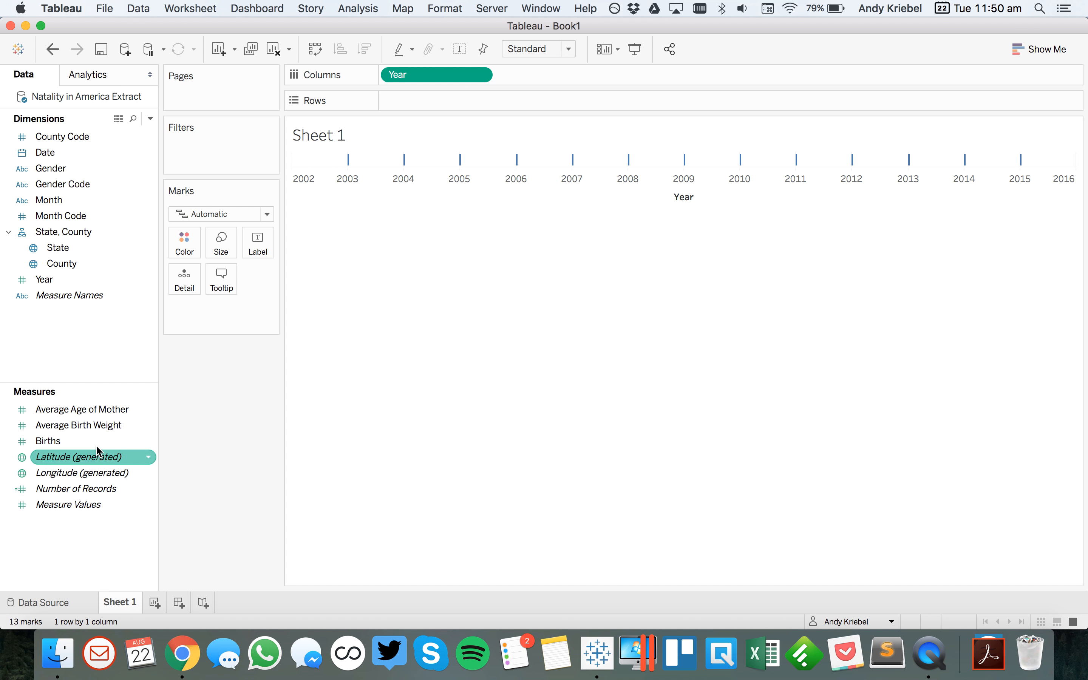
pyautogui.moveTo(89, 409); pyautogui.dragTo(469, 98)
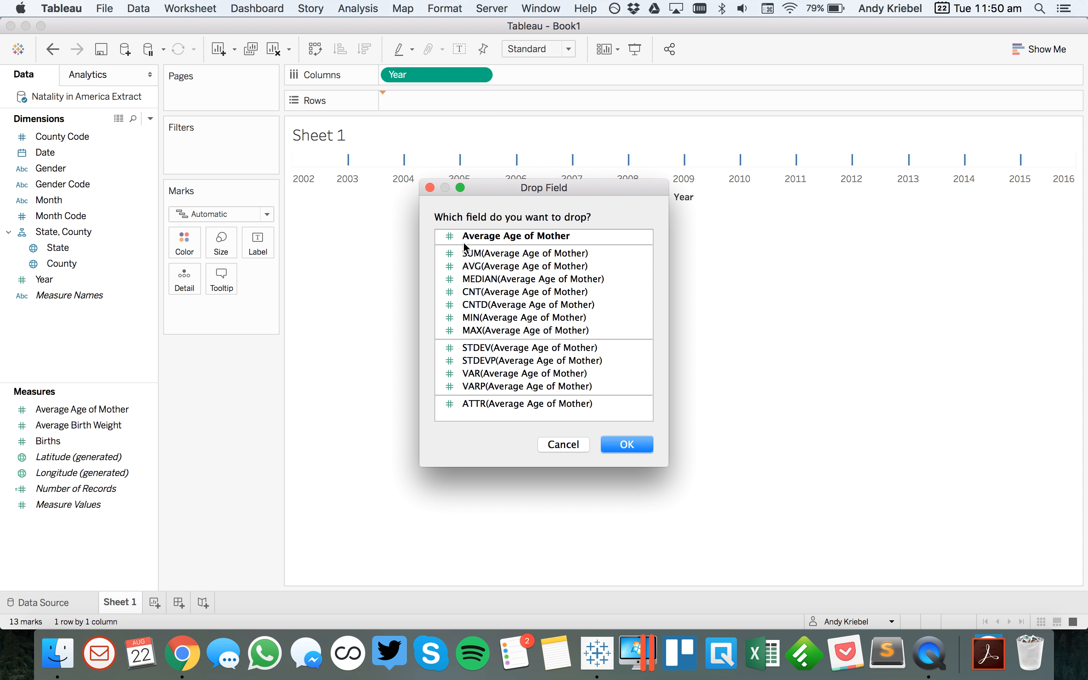
pyautogui.click(490, 279)
pyautogui.click(621, 445)
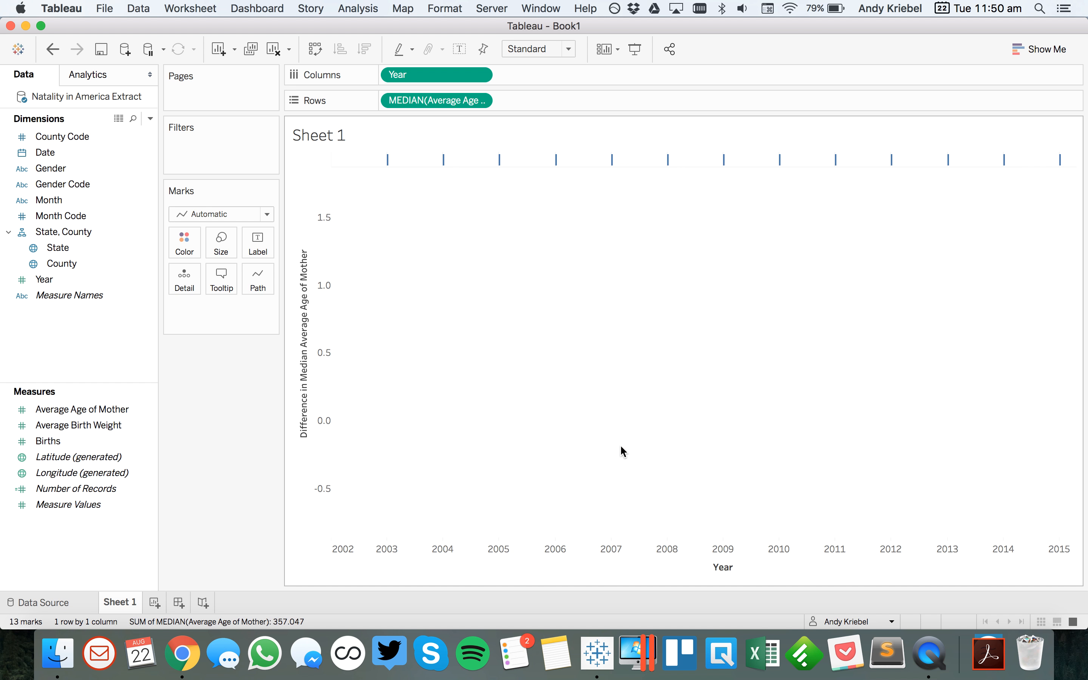
# Set the default aggregation of the Average Age of Mother measure to Median
pyautogui.rightClick(102, 415)
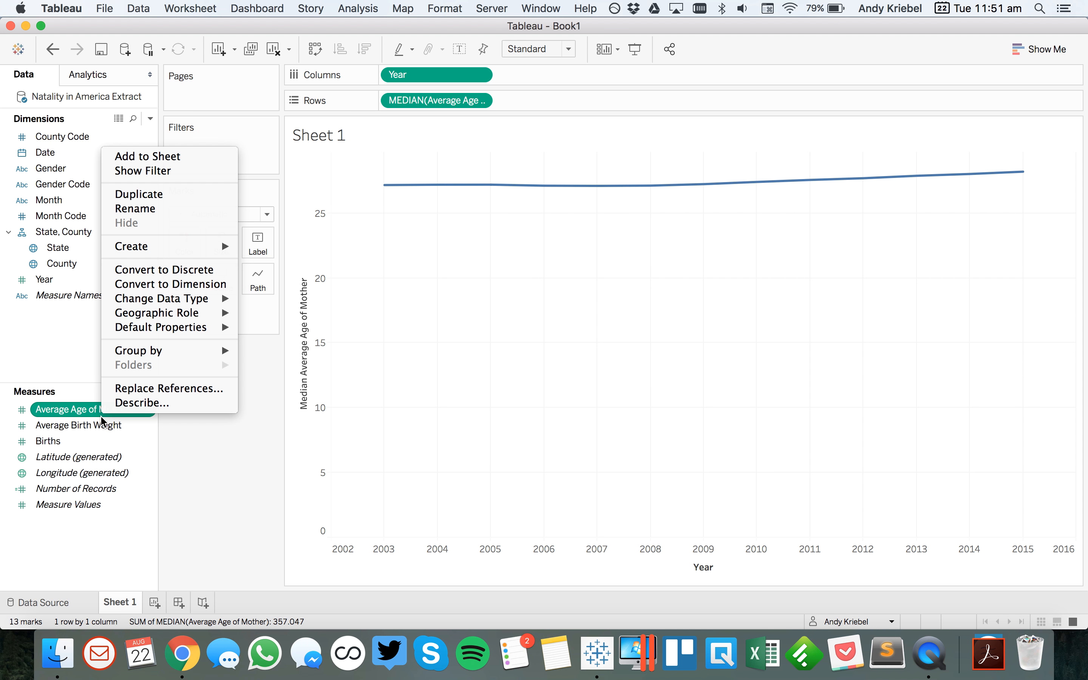
pyautogui.moveTo(180, 327)
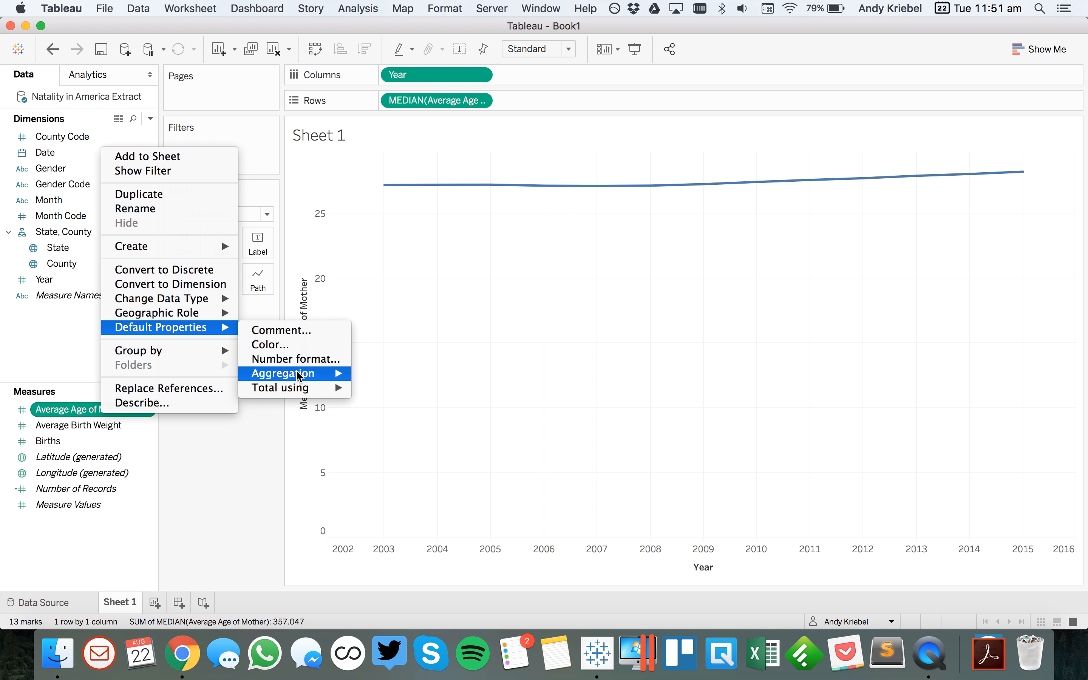
pyautogui.moveTo(338, 377)
pyautogui.click(383, 405)
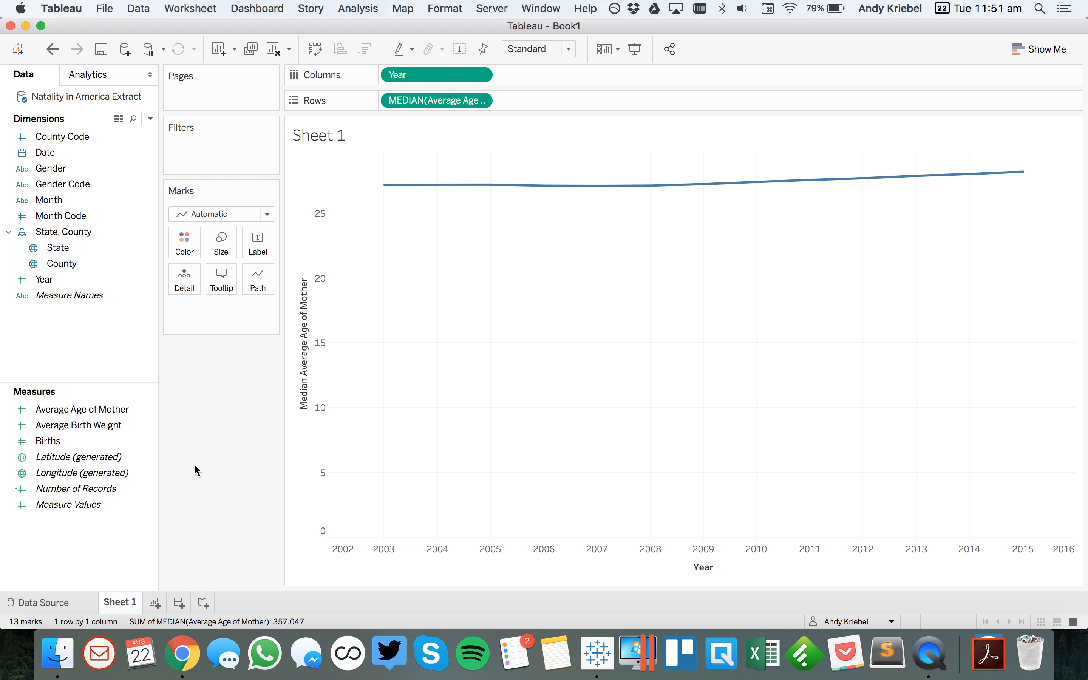
# Replace the measure on Rows with Average Age of Mother and add State to Detail to split the line by state
pyautogui.moveTo(77, 412); pyautogui.dragTo(427, 101)
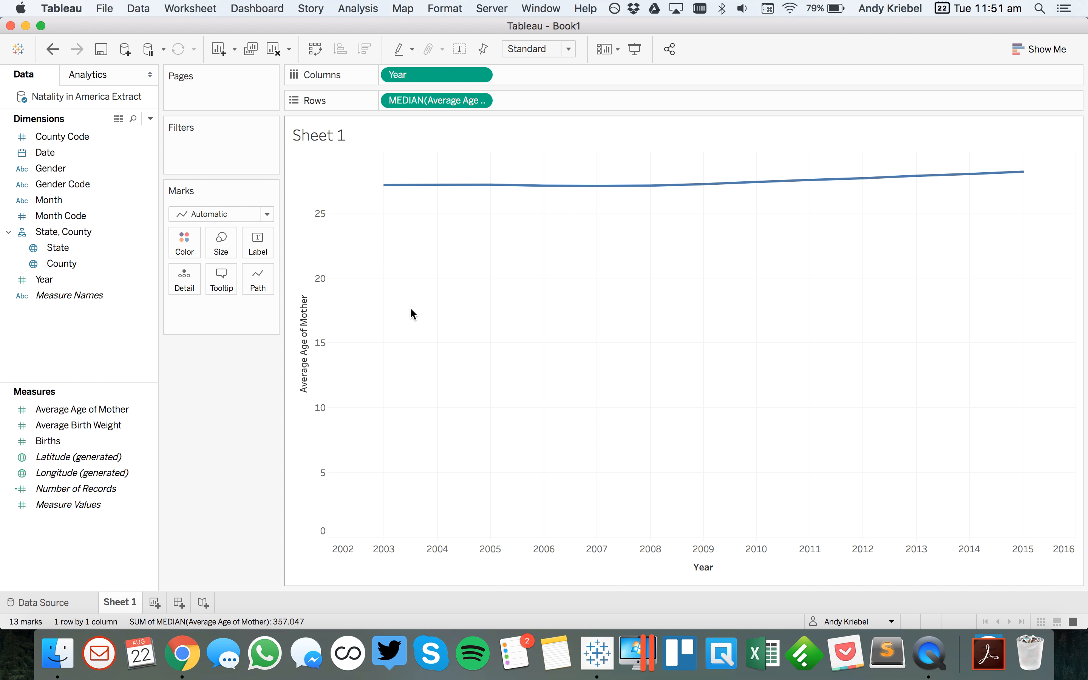
pyautogui.click(66, 248)
pyautogui.moveTo(66, 247); pyautogui.dragTo(182, 271)
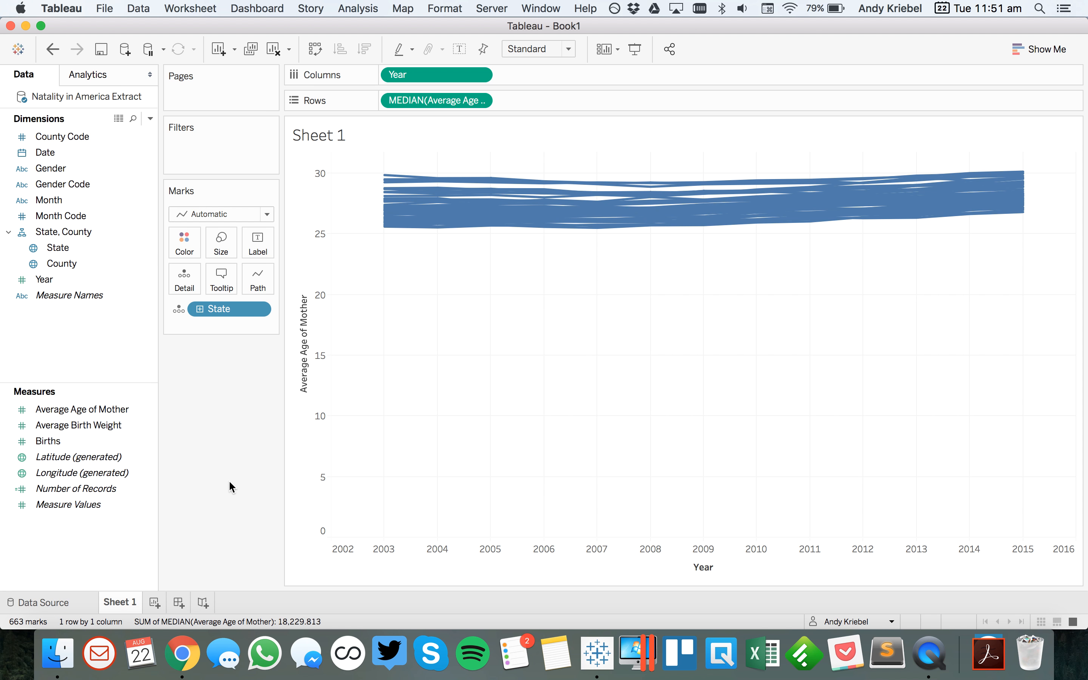
# Add a Difference From table calculation to the median age measure, computed along the specific dimension Year and relative to First
pyautogui.click(480, 102)
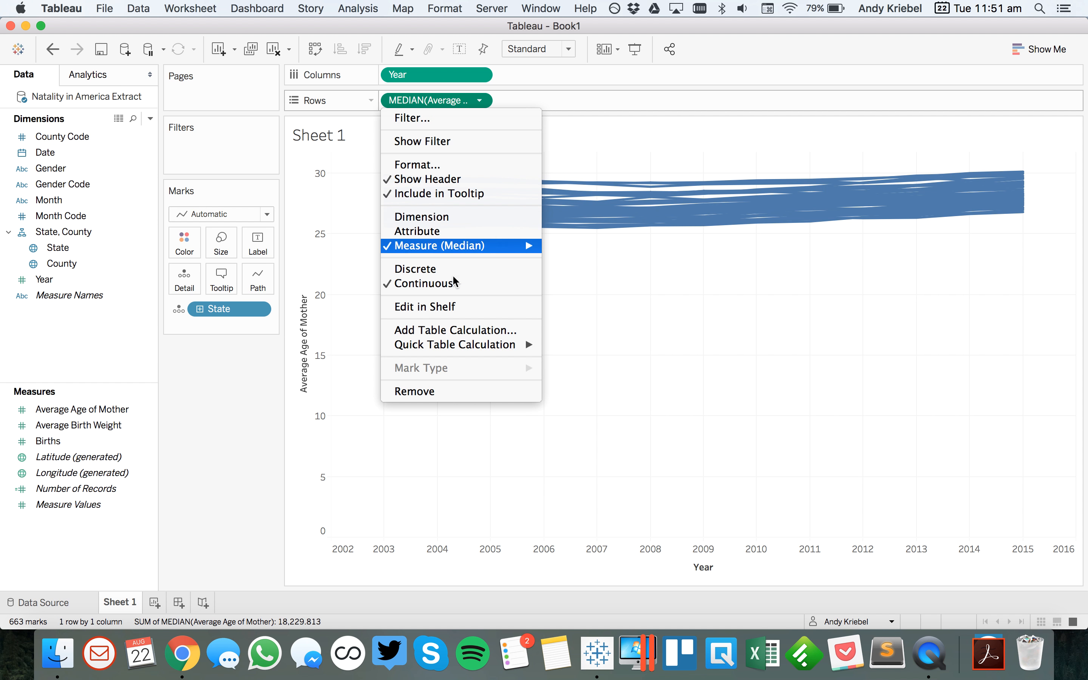
pyautogui.click(448, 330)
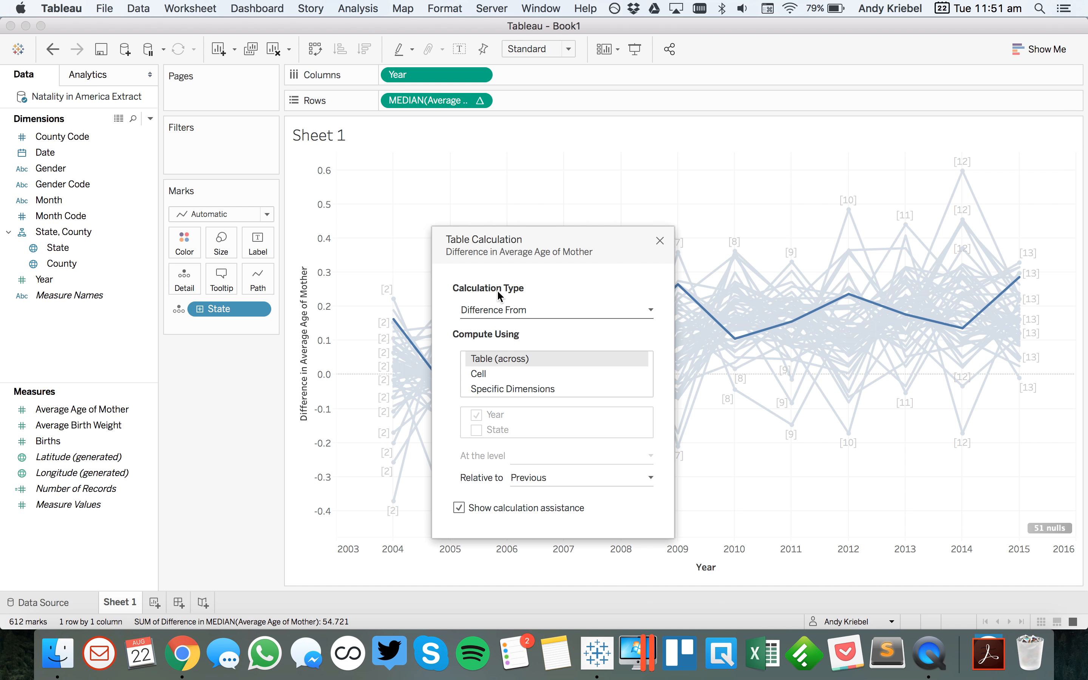
pyautogui.click(501, 390)
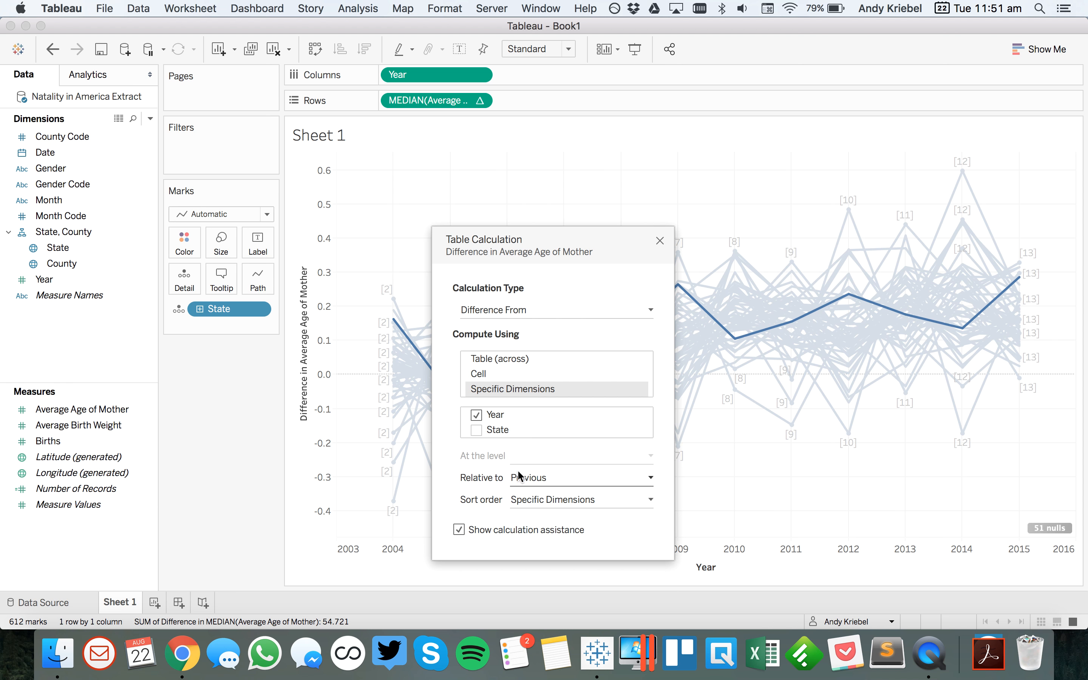
pyautogui.click(526, 478)
pyautogui.click(532, 250)
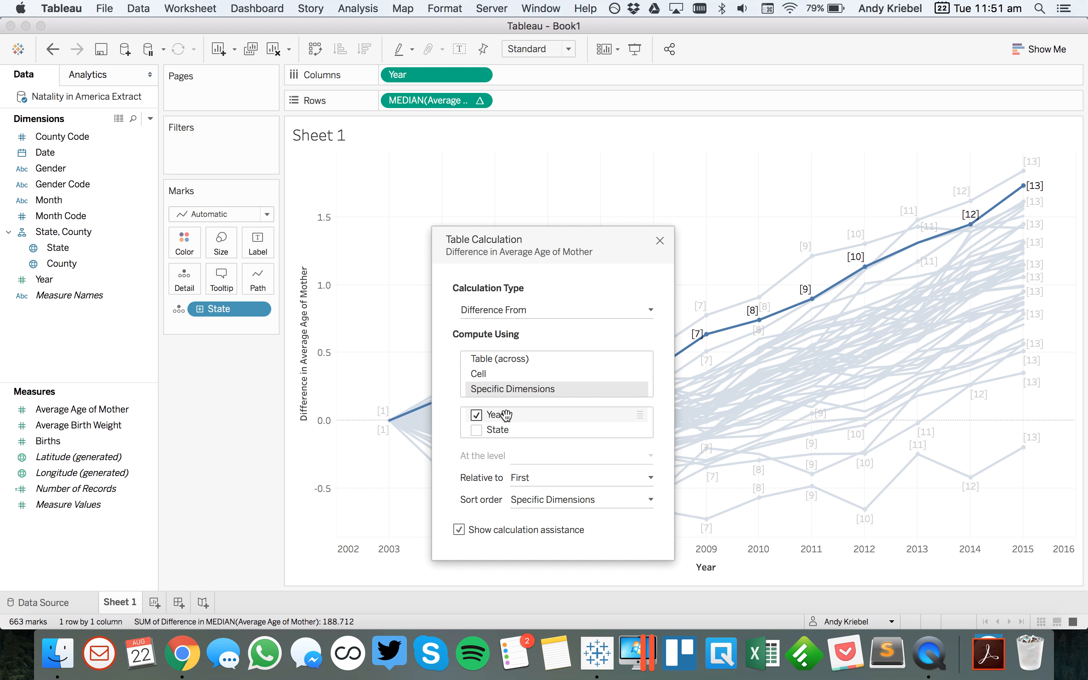
pyautogui.click(659, 241)
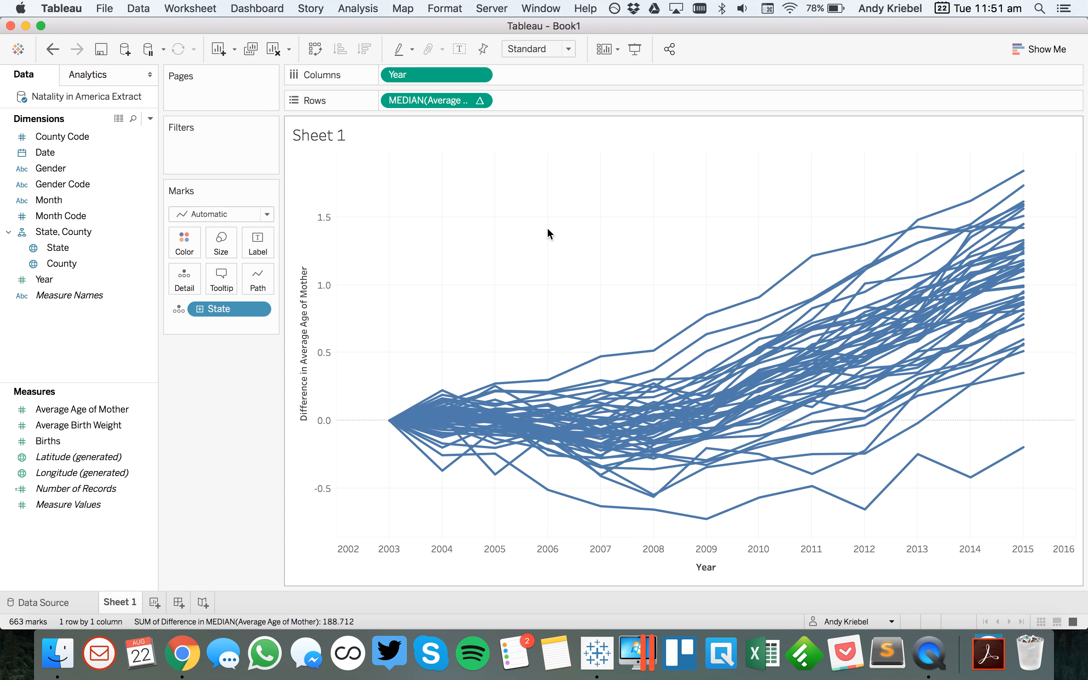
# Remove the title from the Year axis
pyautogui.doubleClick(602, 566)
pyautogui.doubleClick(573, 384)
pyautogui.press('BackSpace')
pyautogui.press('Return')
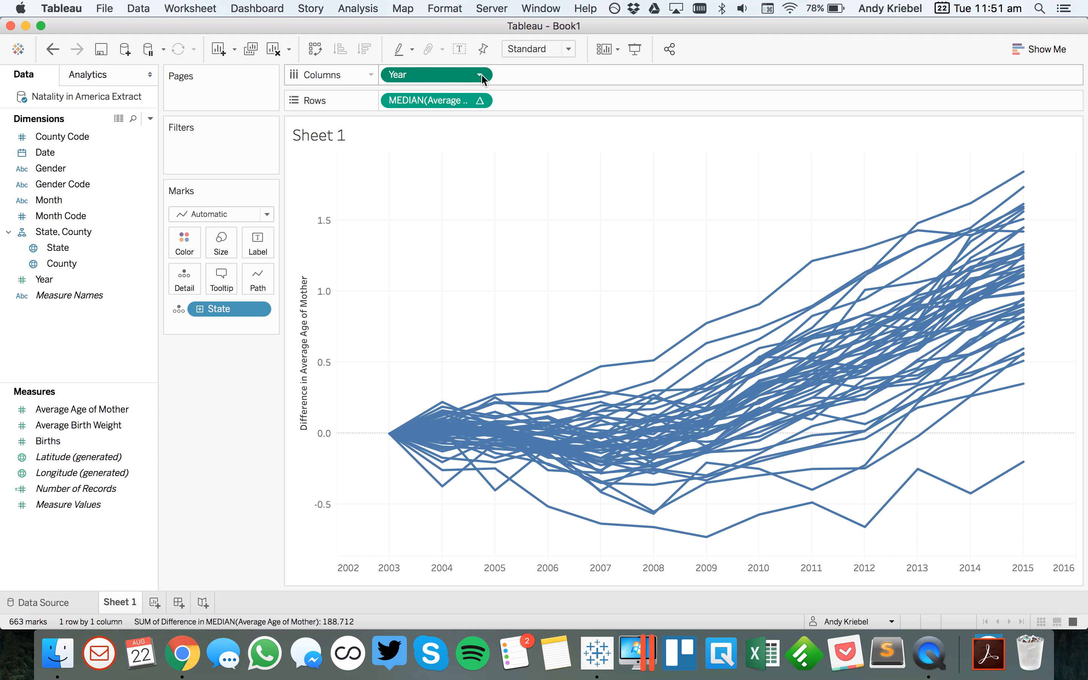
# Try converting the Year field on Columns to discrete, and undo the conversion
pyautogui.click(479, 75)
pyautogui.click(450, 243)
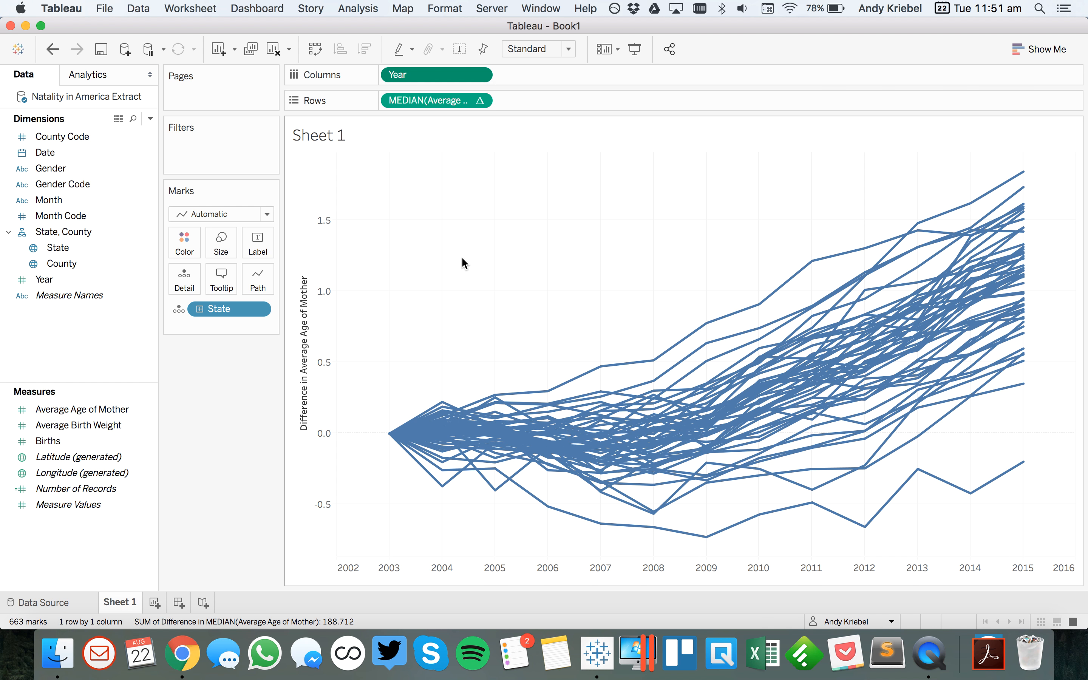
pyautogui.click(52, 49)
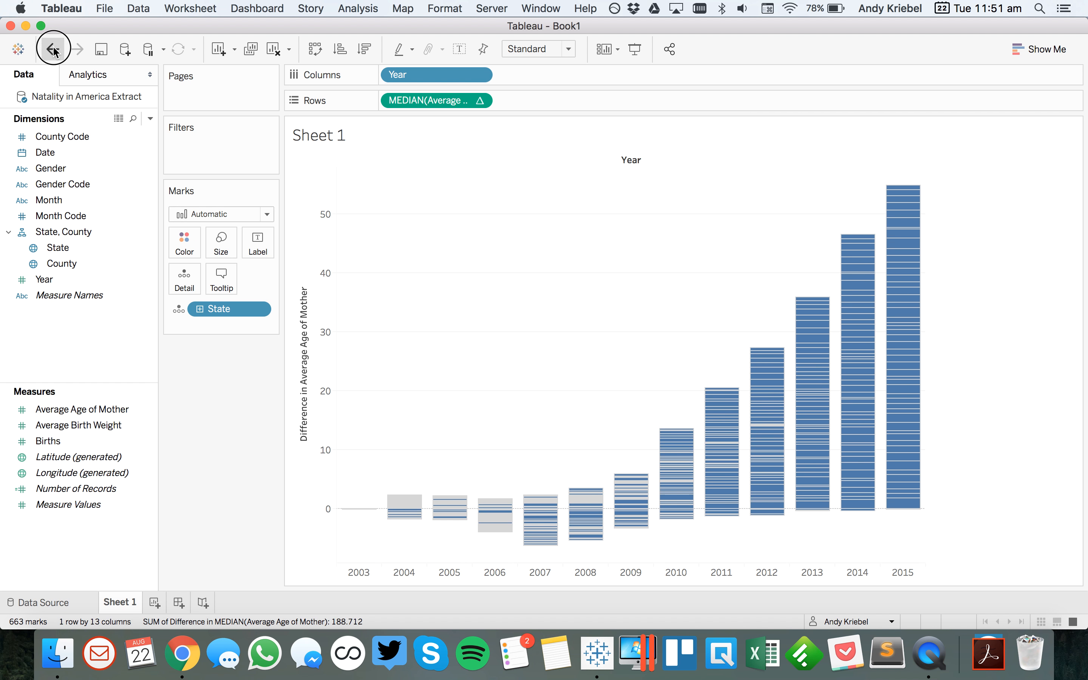
# Format the sheet's lines so that Grid Lines are set to None
pyautogui.rightClick(419, 247)
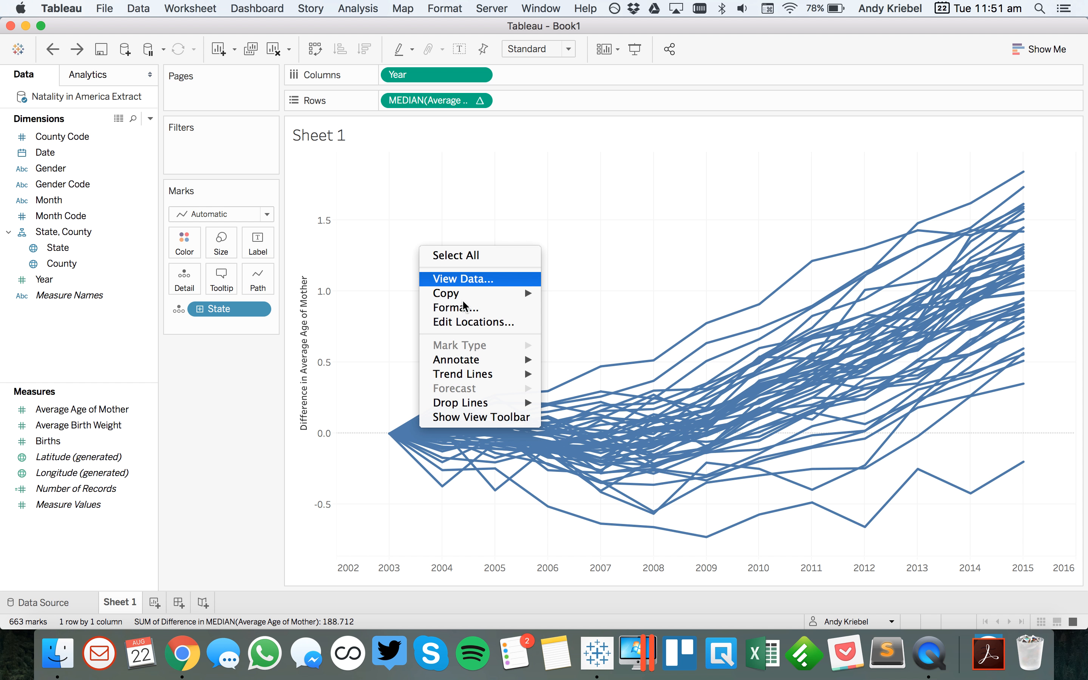
pyautogui.click(474, 308)
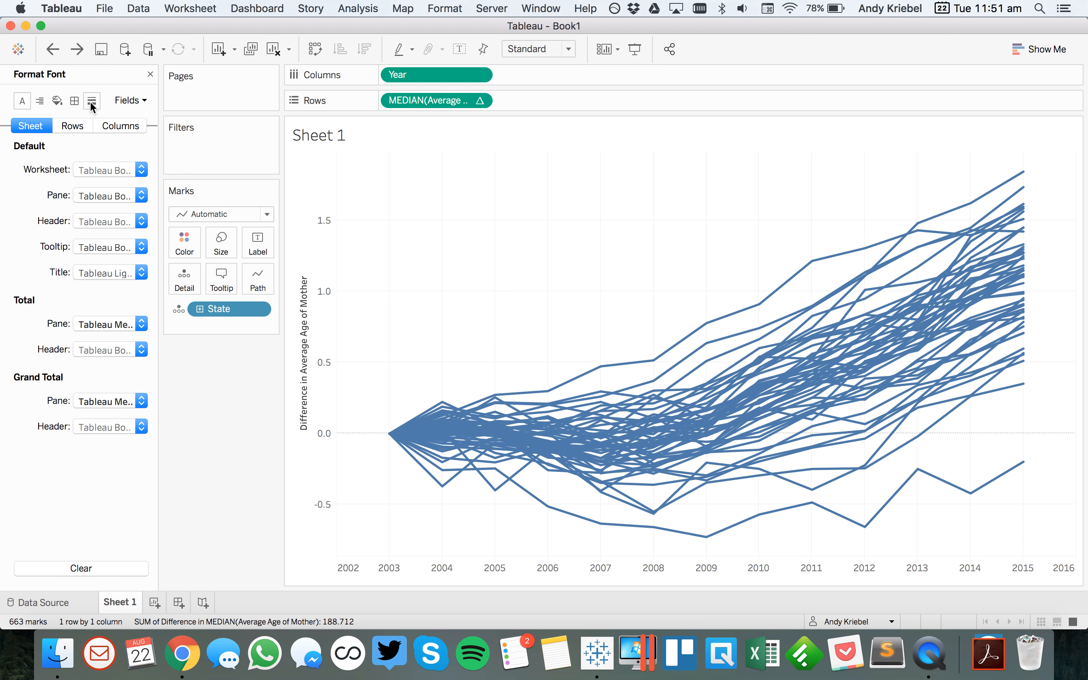
pyautogui.click(90, 101)
pyautogui.click(92, 169)
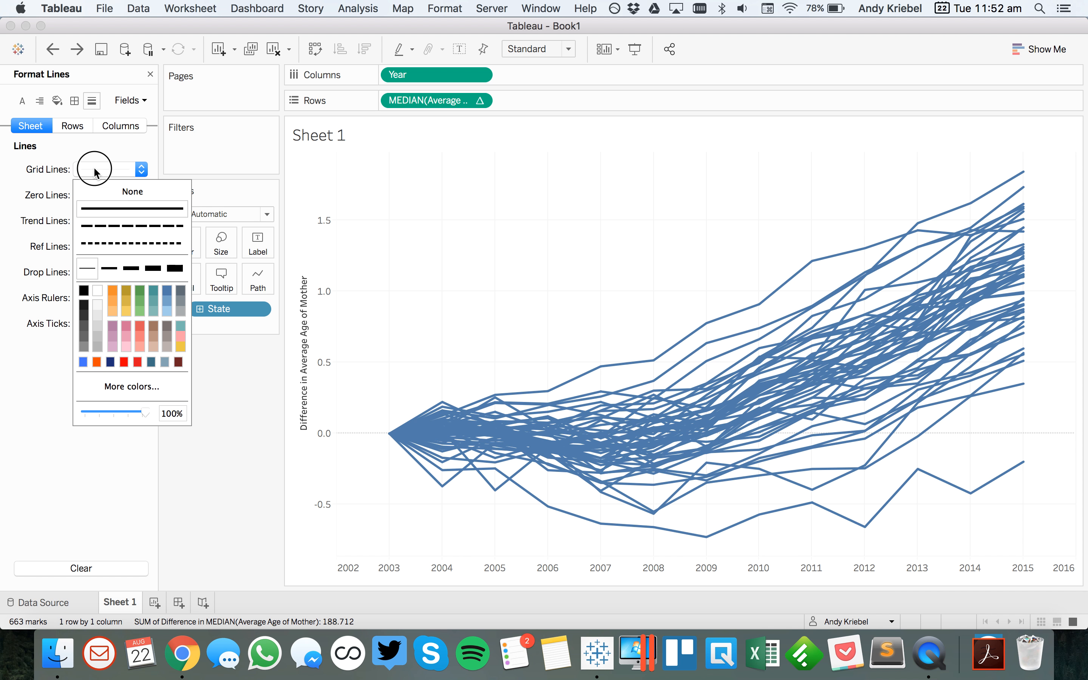
pyautogui.click(53, 194)
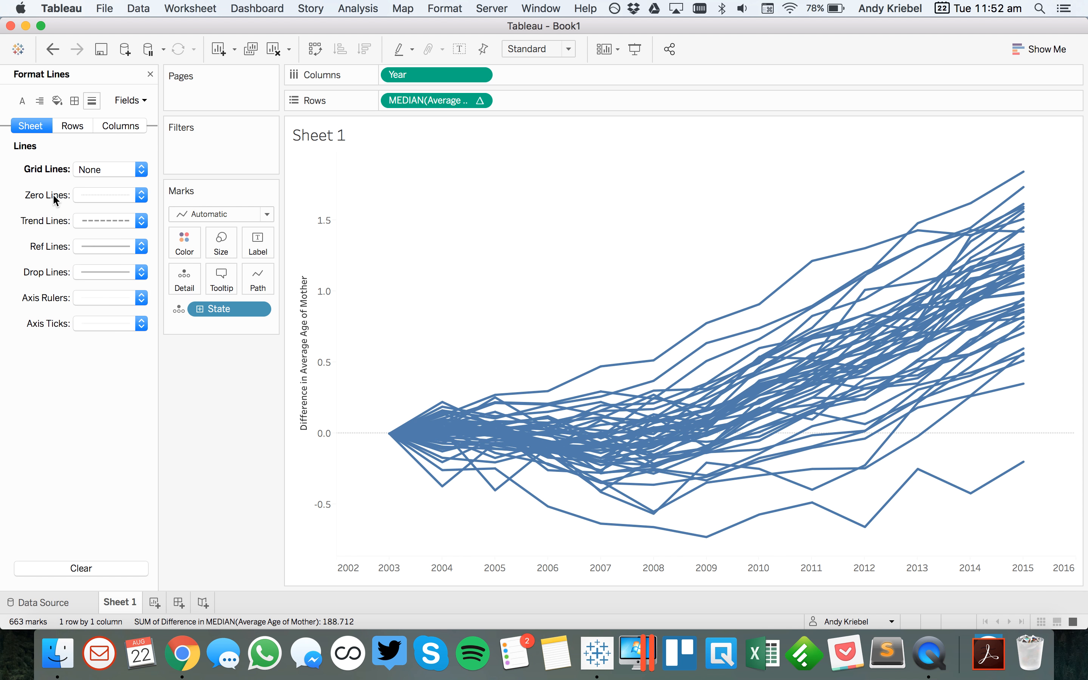
# Set the sheet's Axis Rulers to a thin solid light gray line
pyautogui.click(93, 298)
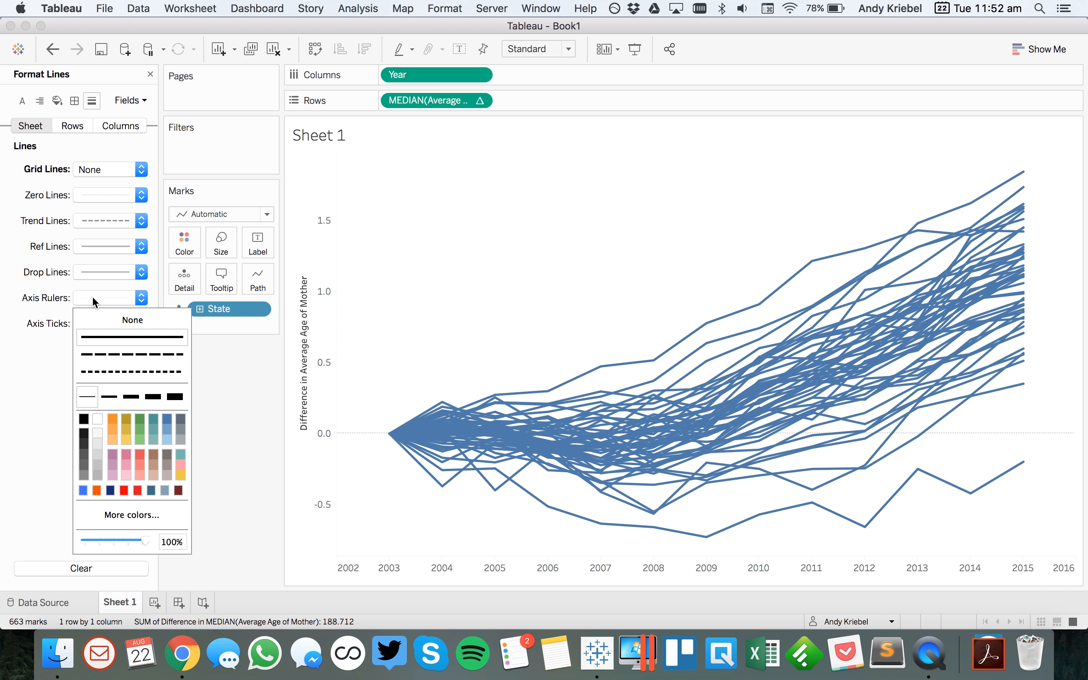
pyautogui.click(98, 454)
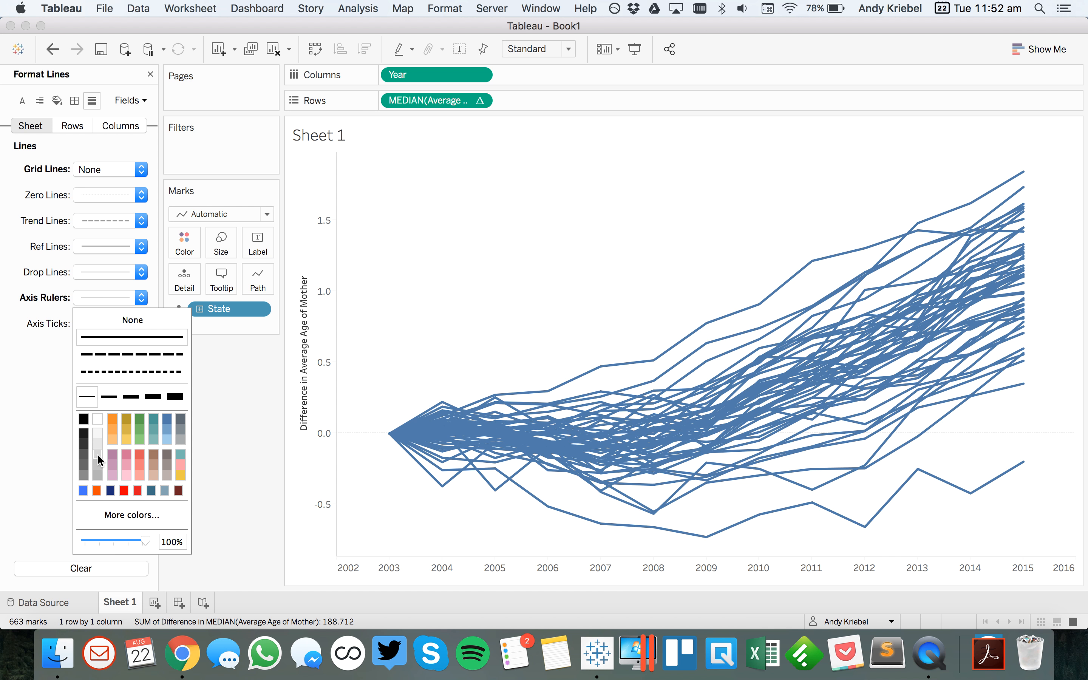
pyautogui.click(225, 469)
# Check the axes of the reference chart in Chrome, and set the Axis Rulers for Rows to None in Tableau
pyautogui.press('super+Tab')
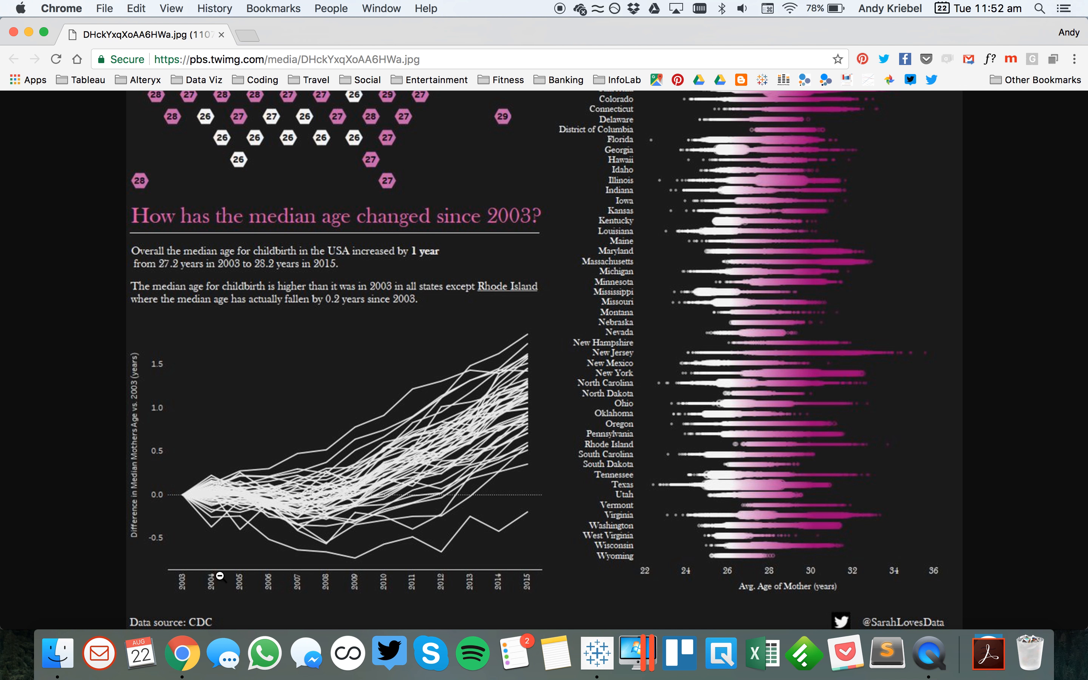
pyautogui.press('super+Tab')
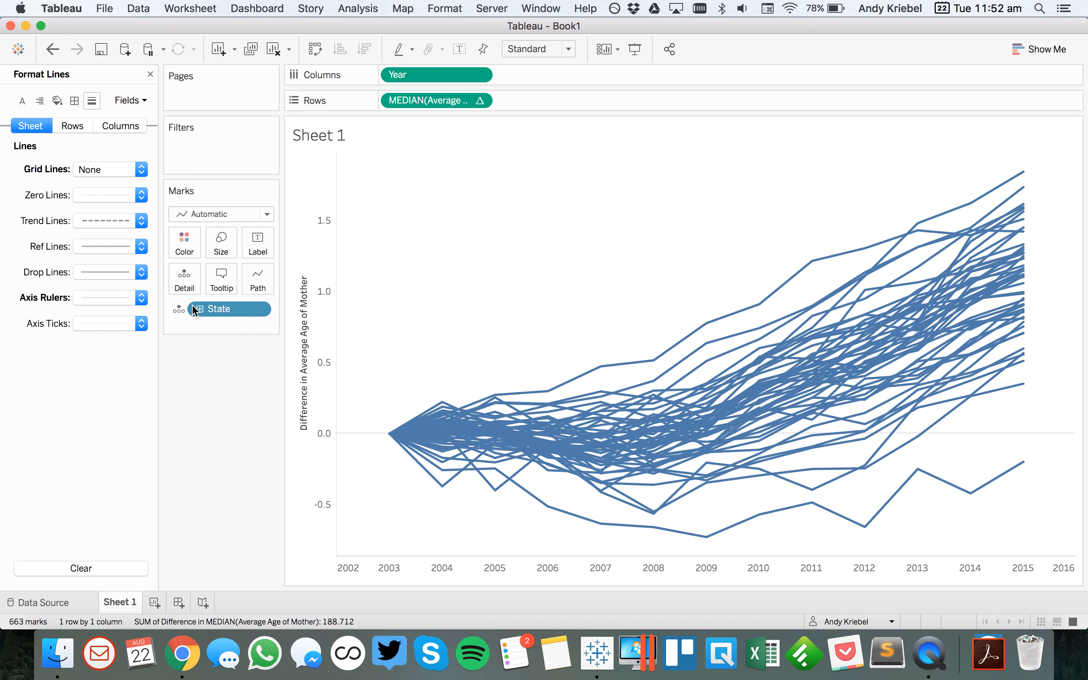
pyautogui.click(83, 125)
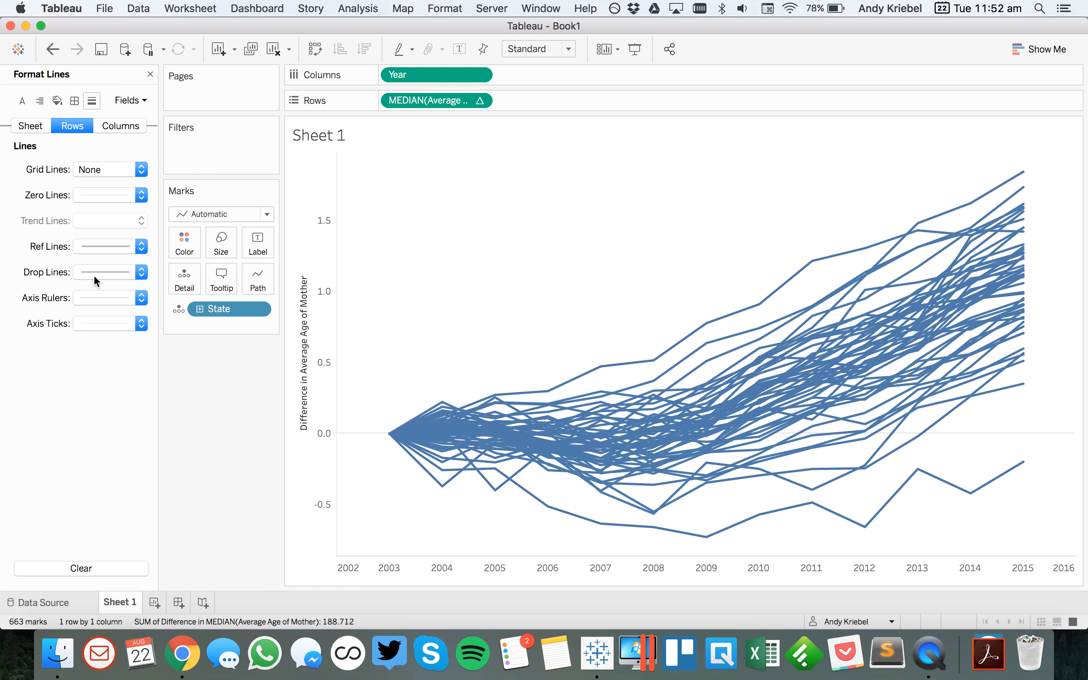
pyautogui.click(96, 299)
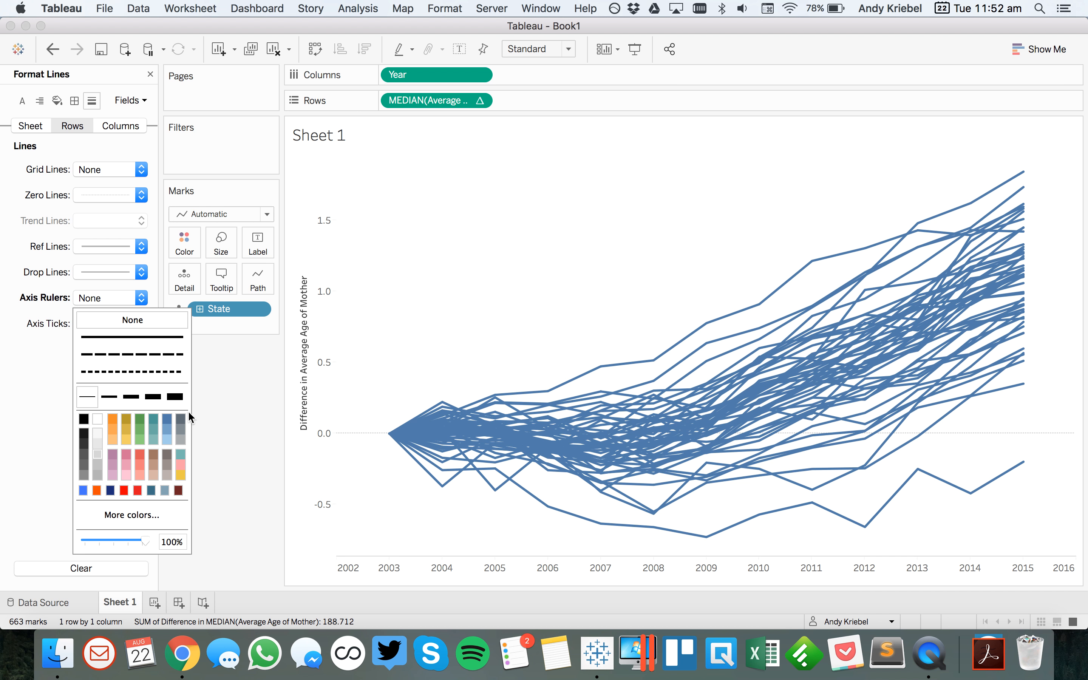
pyautogui.click(150, 74)
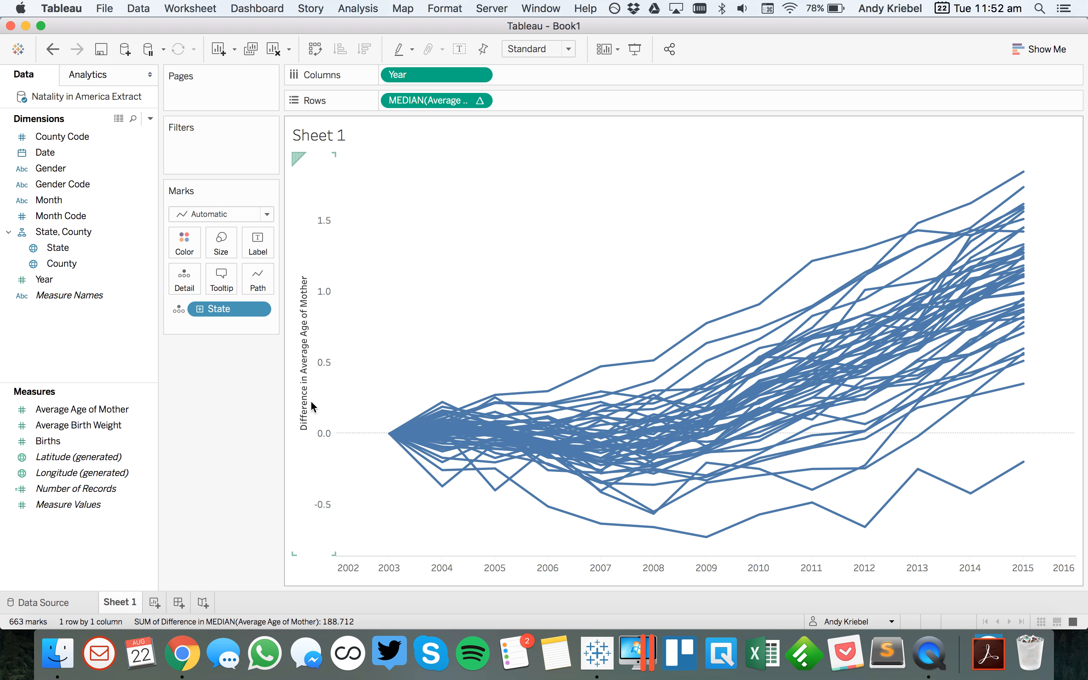
# Check the reference chart's heading in Chrome, and set the Tableau sheet's title to "How has the median age changed since 2003?"
pyautogui.press('super+Tab')
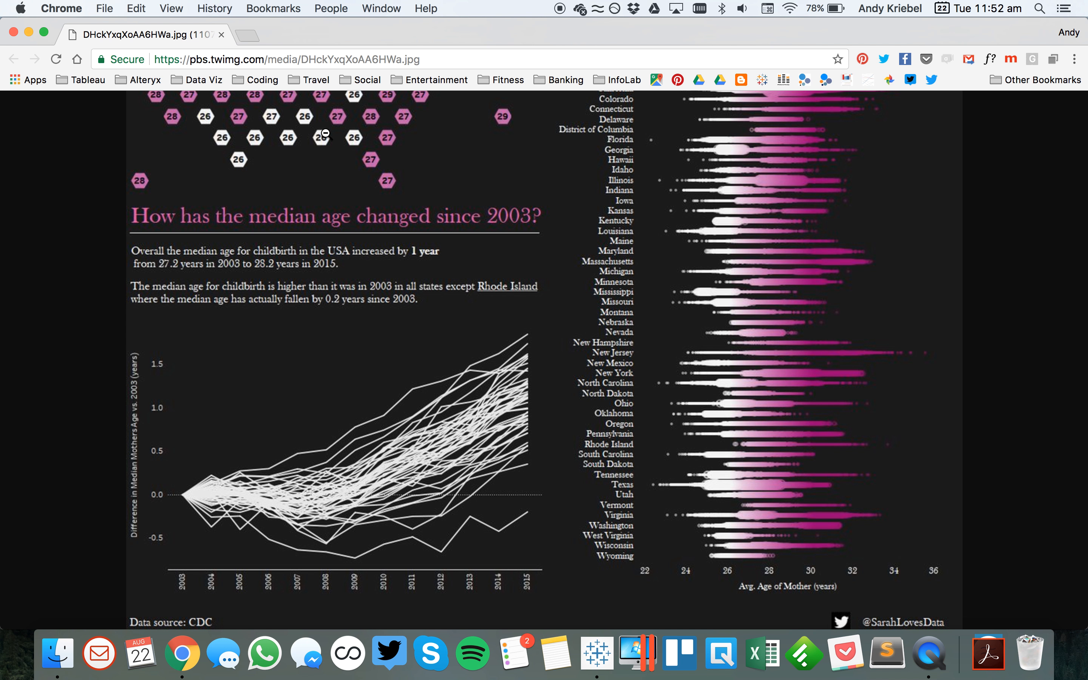
pyautogui.press('super+Tab')
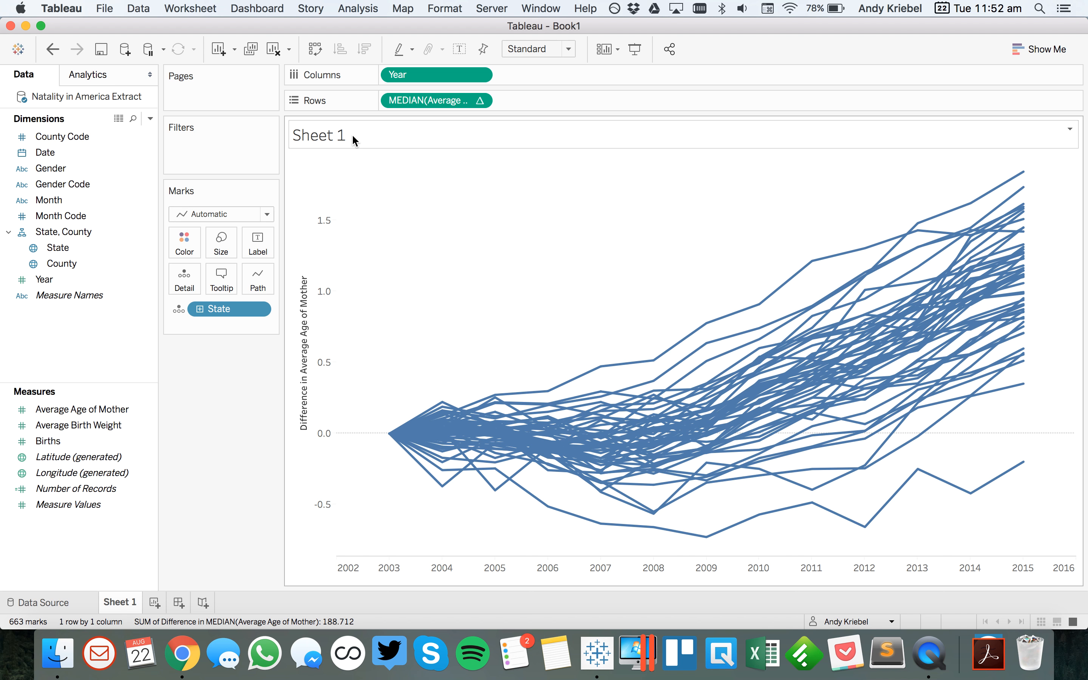
pyautogui.doubleClick(352, 134)
pyautogui.press('super+a')
pyautogui.write('How has')
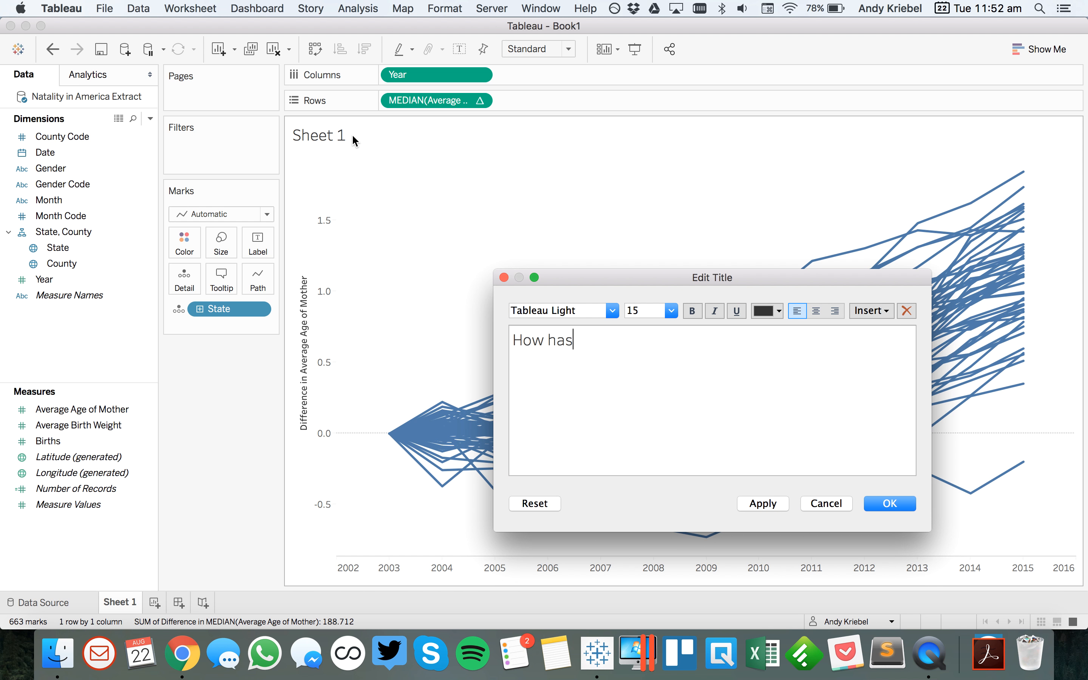
pyautogui.write(' the median age chagne')
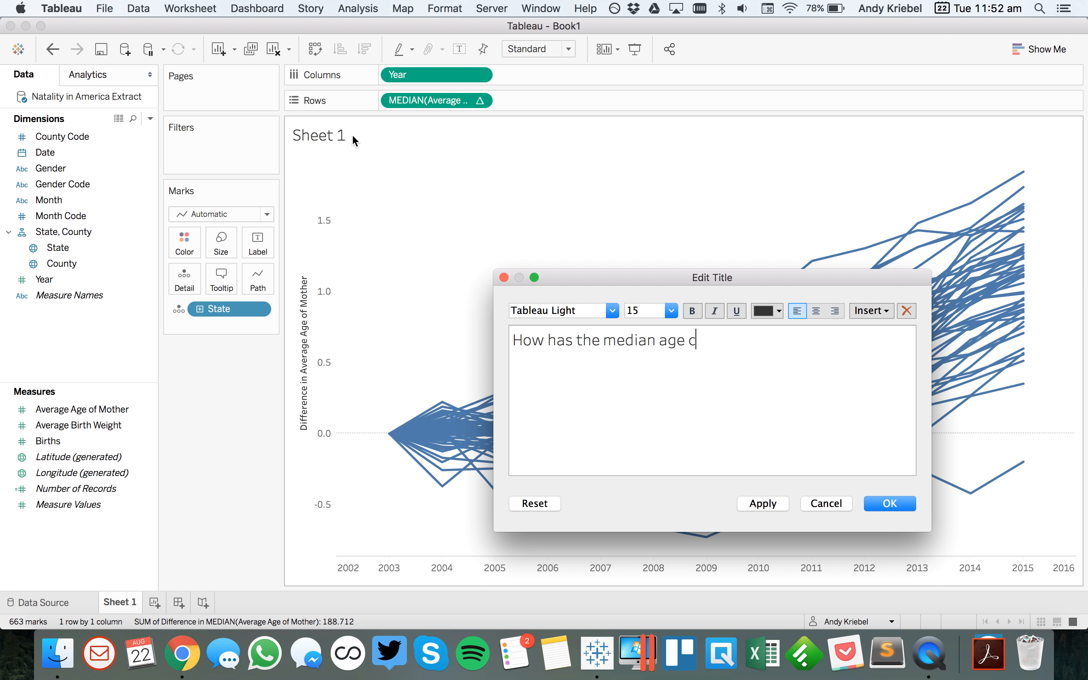
pyautogui.press('BackSpace')
pyautogui.press('BackSpace')
pyautogui.press('BackSpace')
pyautogui.write('nge')
pyautogui.press('BackSpace')
pyautogui.write('d')
pyautogui.press('BackSpace')
pyautogui.press('BackSpace')
pyautogui.write('ed since 2003?')
# Change the font of the whole sheet title to Tableau Medium
pyautogui.press('super+a')
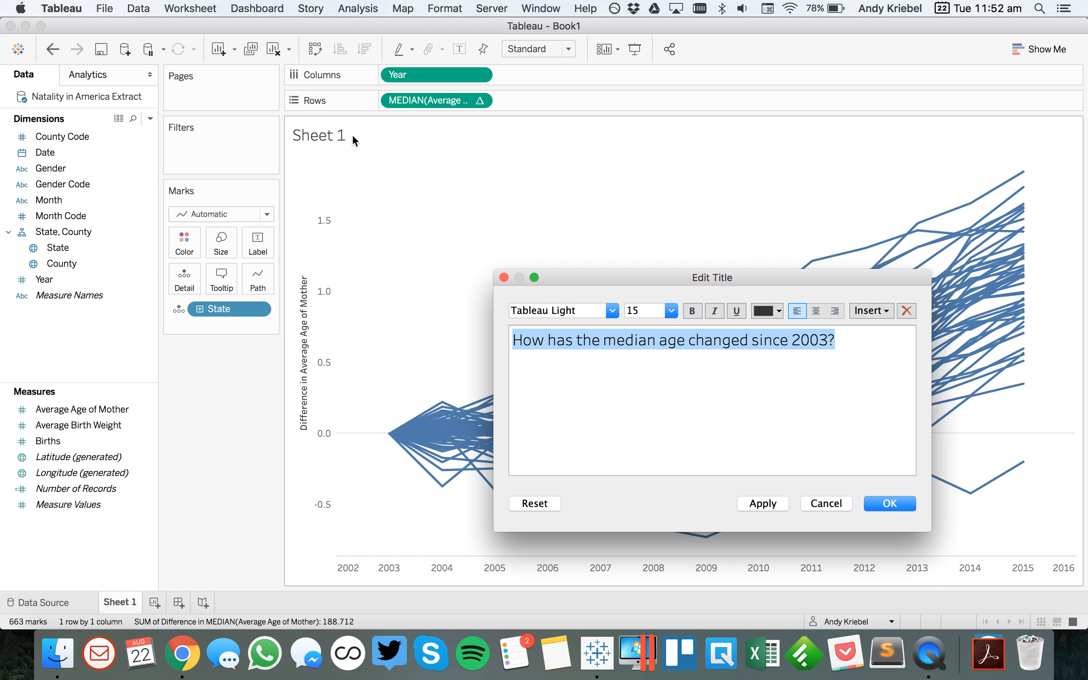
pyautogui.click(617, 310)
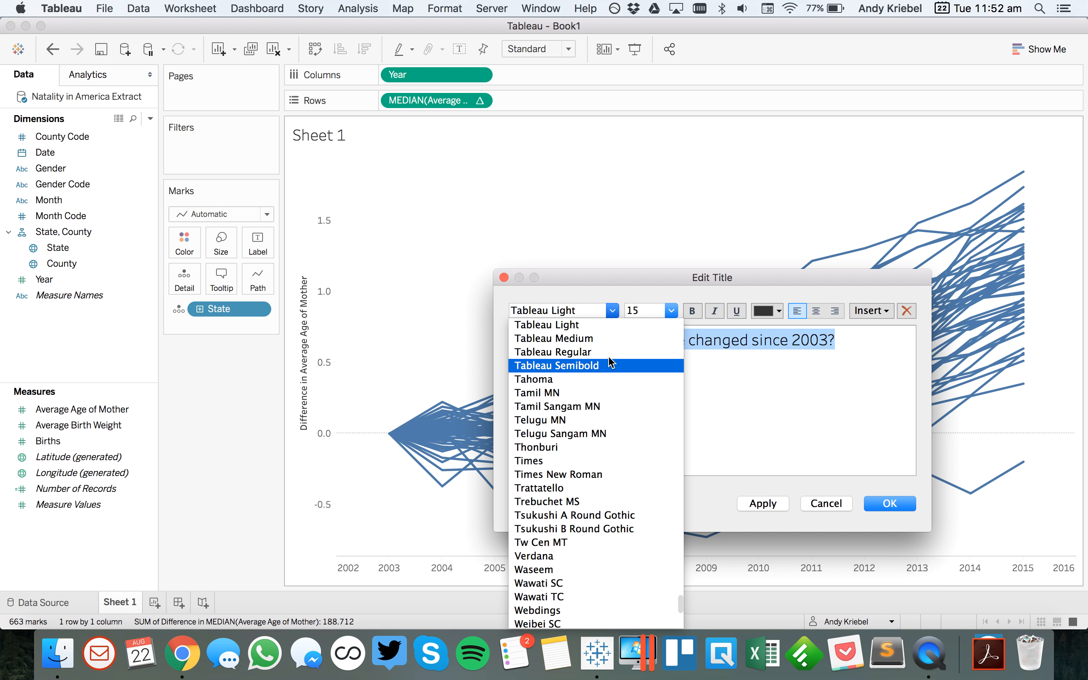
pyautogui.click(617, 338)
pyautogui.click(889, 503)
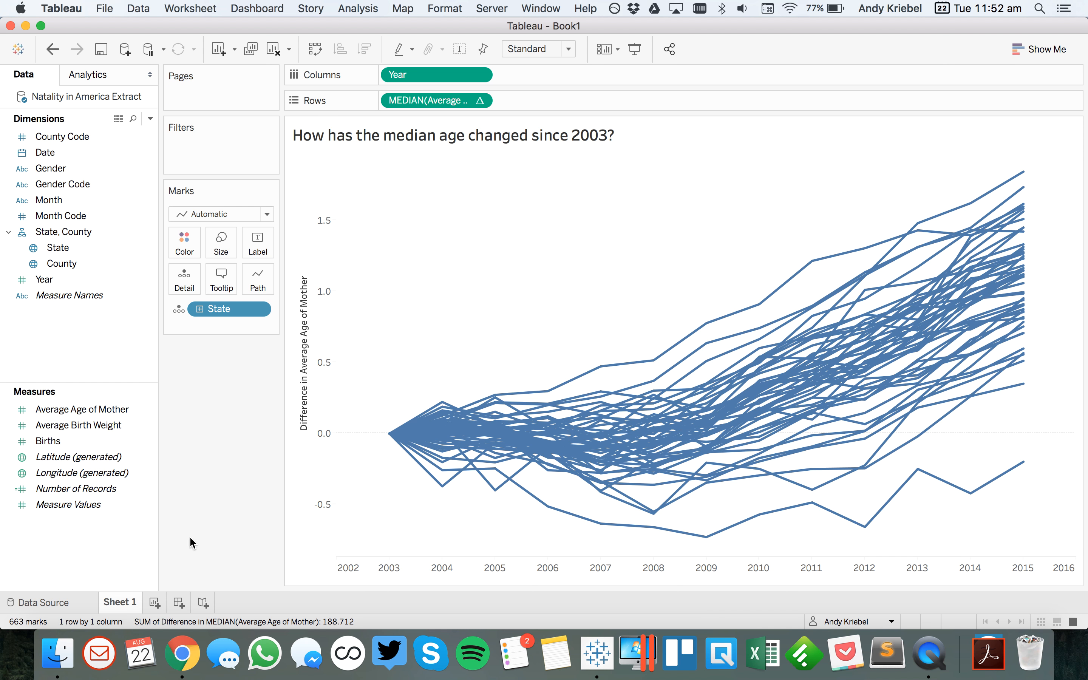
# Rename the line chart's worksheet as Line
pyautogui.click(116, 604)
pyautogui.doubleClick(116, 604)
pyautogui.write('Line')
pyautogui.press('Return')
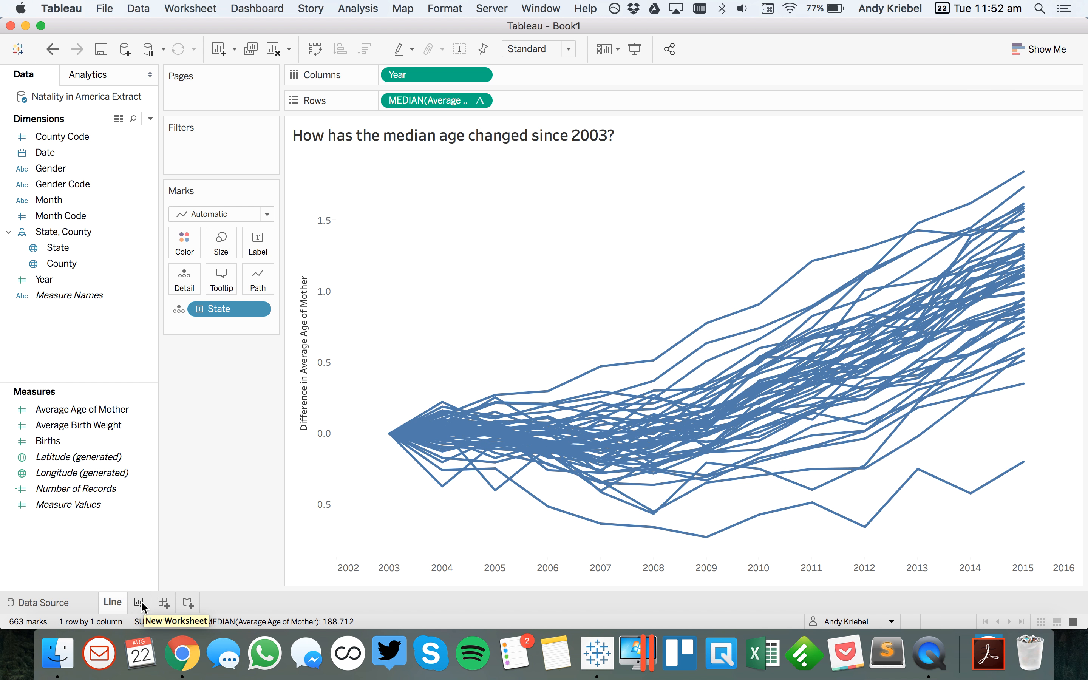
# Create a new worksheet listing State on Rows with State as the text mark, and hide the State row header
pyautogui.click(142, 605)
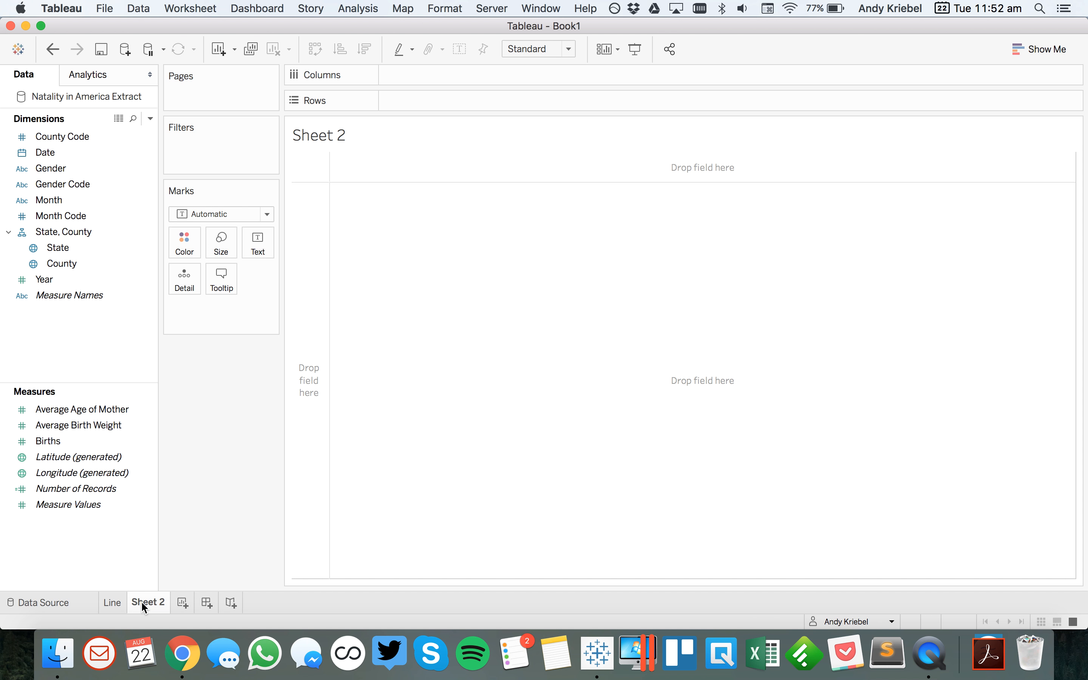
pyautogui.moveTo(66, 250); pyautogui.dragTo(302, 284)
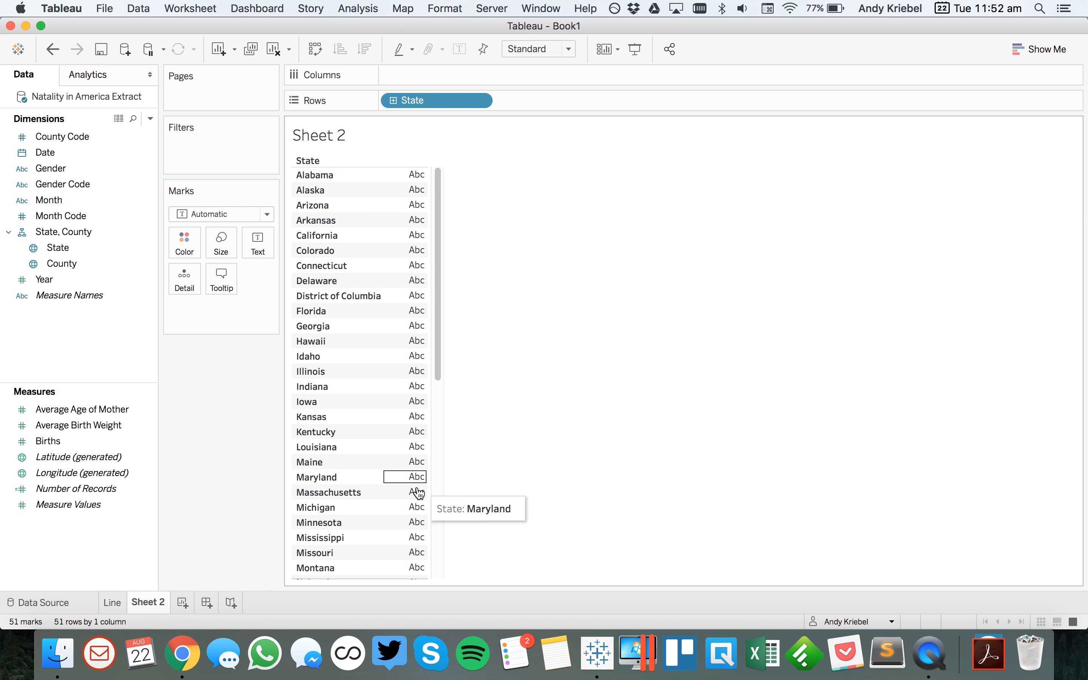
pyautogui.moveTo(59, 247); pyautogui.dragTo(266, 234)
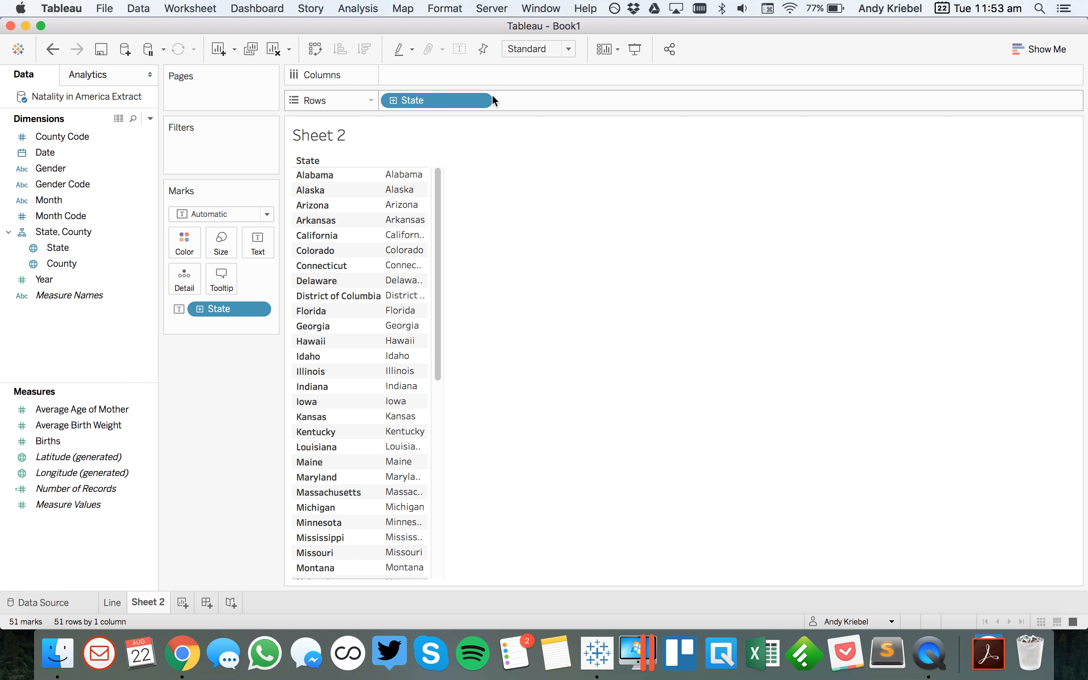
pyautogui.click(479, 101)
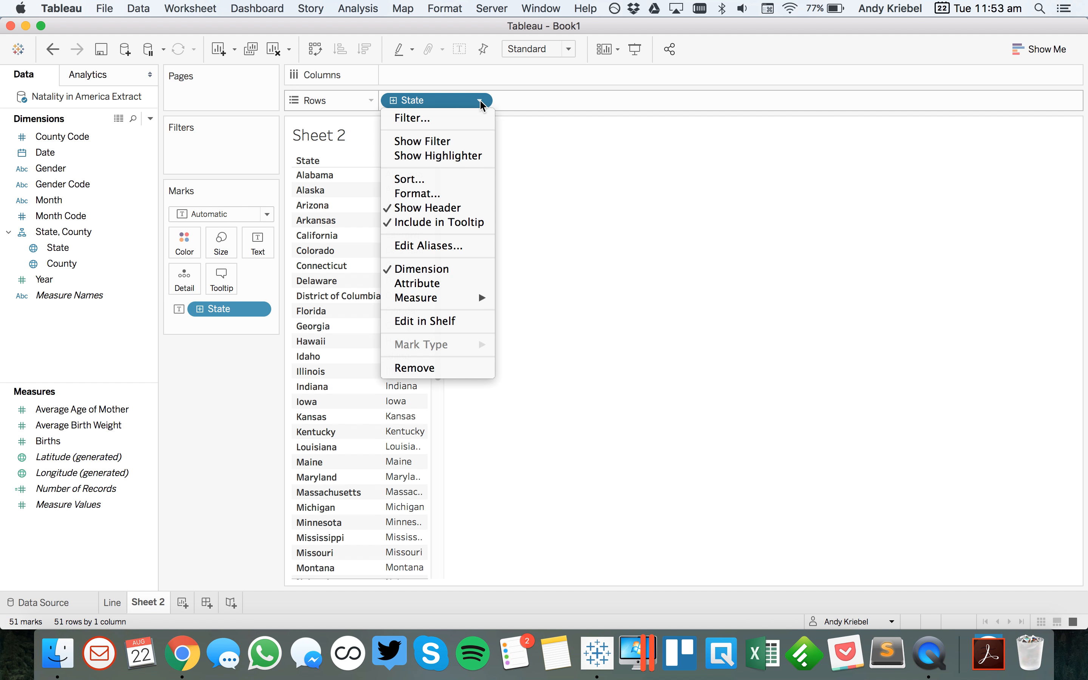
pyautogui.click(460, 208)
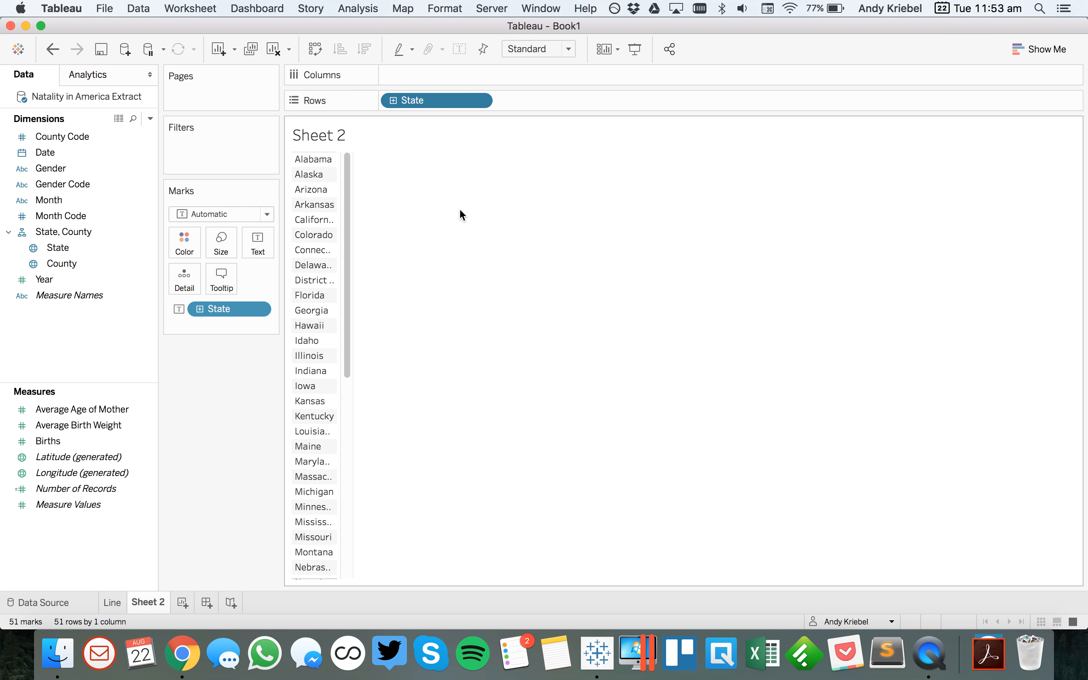
# Set the pane shading of the state list's row banding to None
pyautogui.rightClick(310, 175)
pyautogui.click(346, 243)
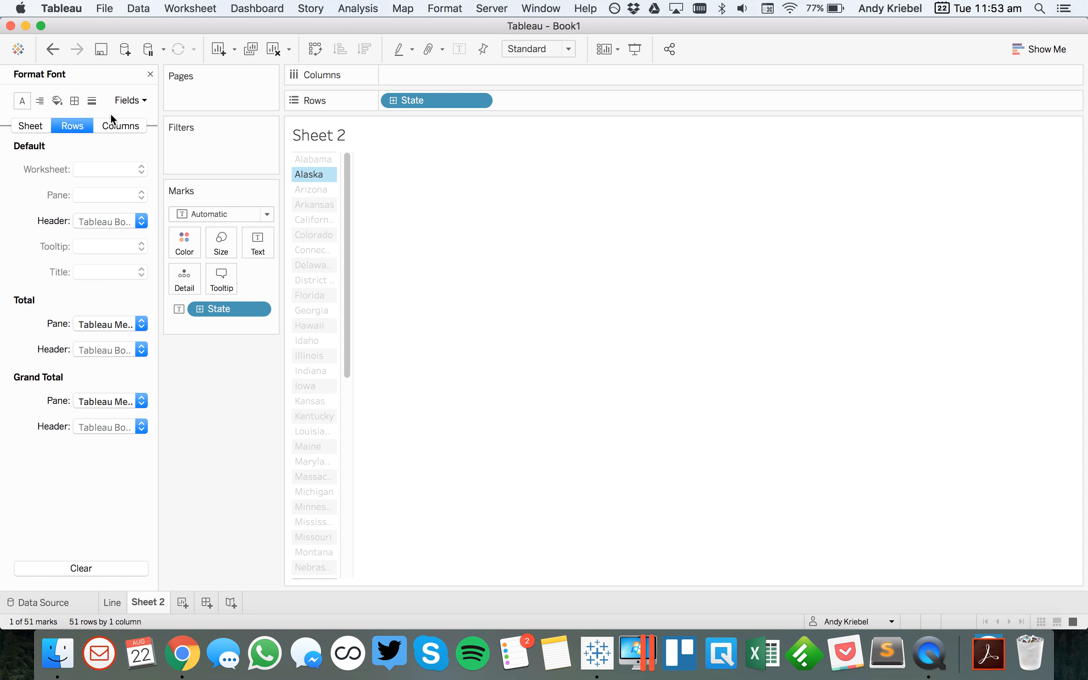
pyautogui.click(58, 101)
pyautogui.click(95, 426)
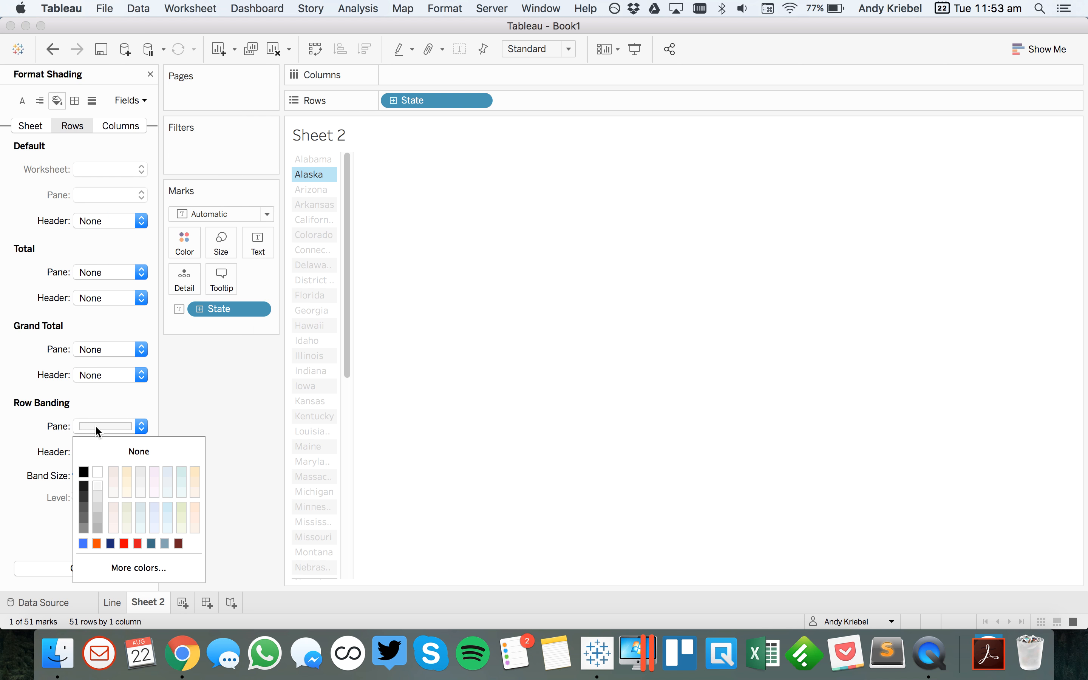
pyautogui.click(113, 450)
pyautogui.press('Escape')
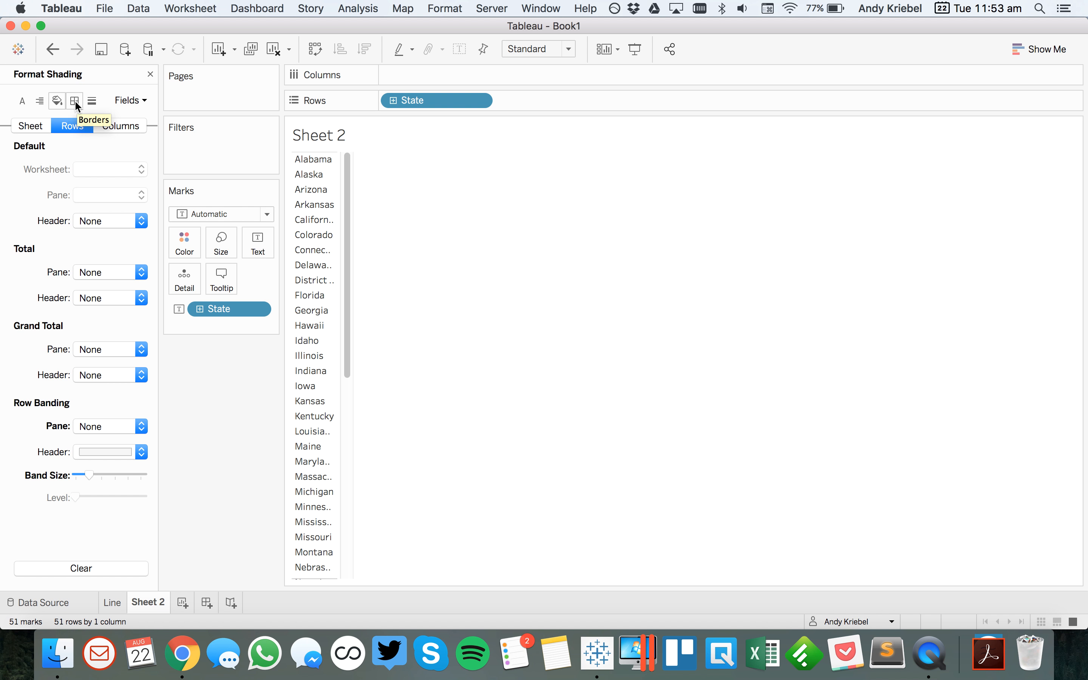
pyautogui.click(150, 74)
# Title the state list "Click a State to highlight" in centered size 8 text, and rename its worksheet as States
pyautogui.doubleClick(321, 136)
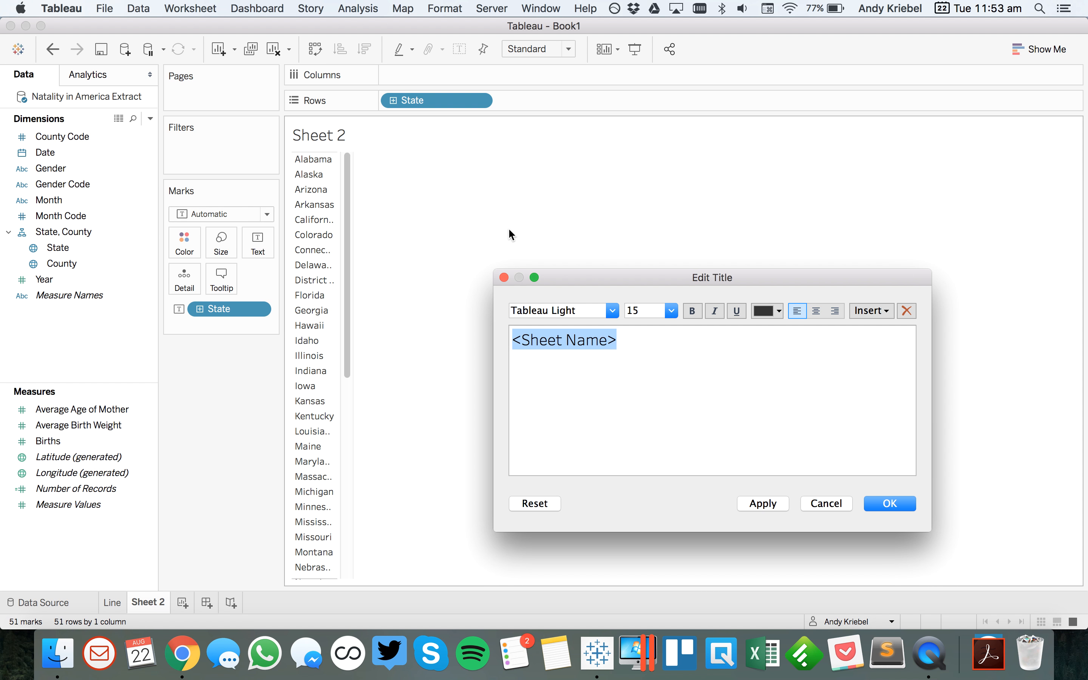
pyautogui.write('Cl')
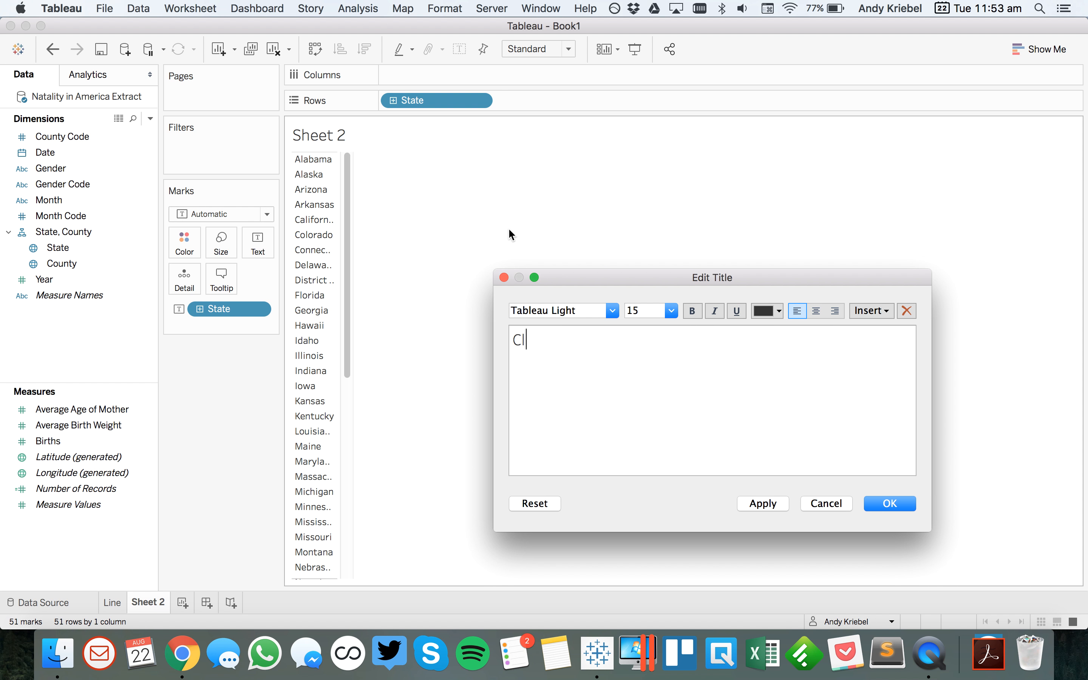
pyautogui.write('ick a State to highlight')
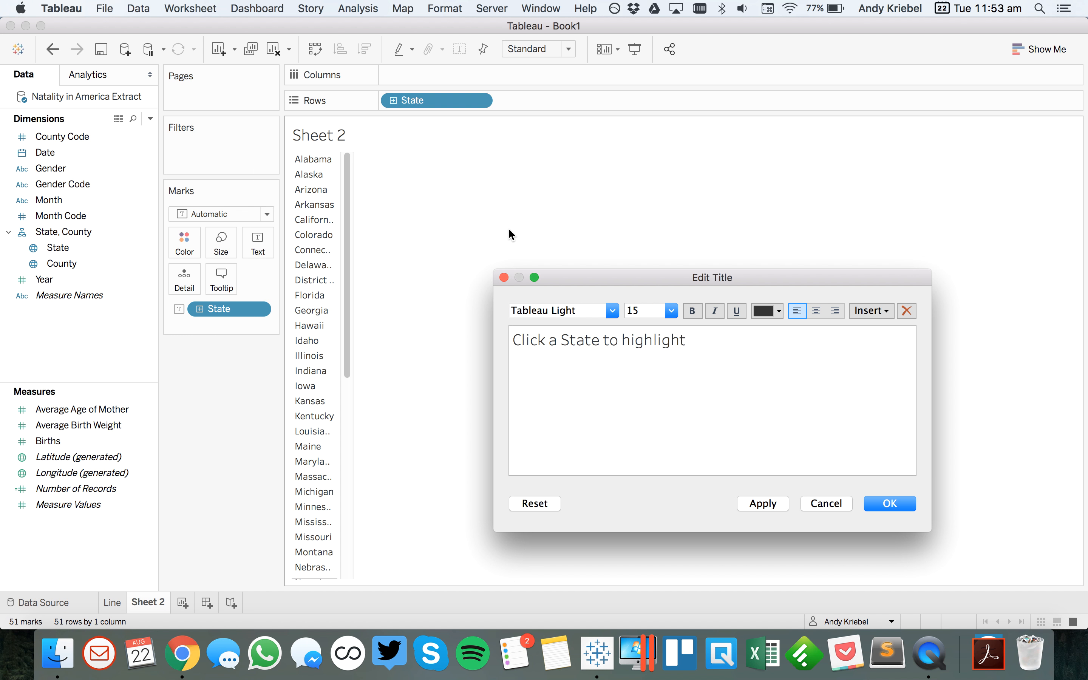
pyautogui.press('super+a')
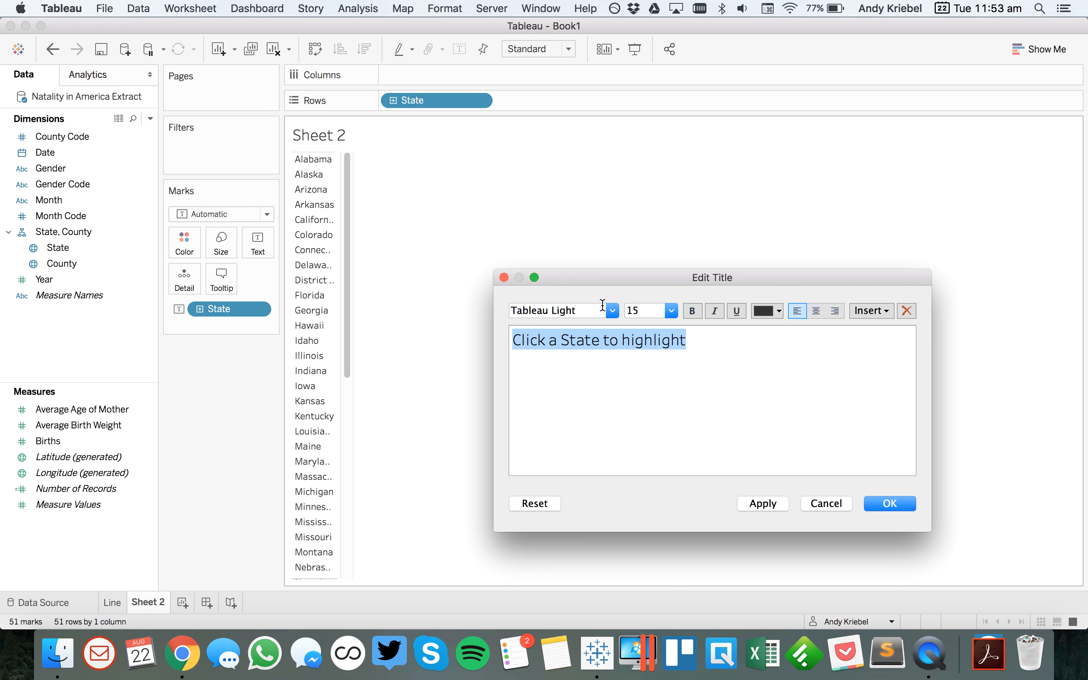
pyautogui.click(672, 310)
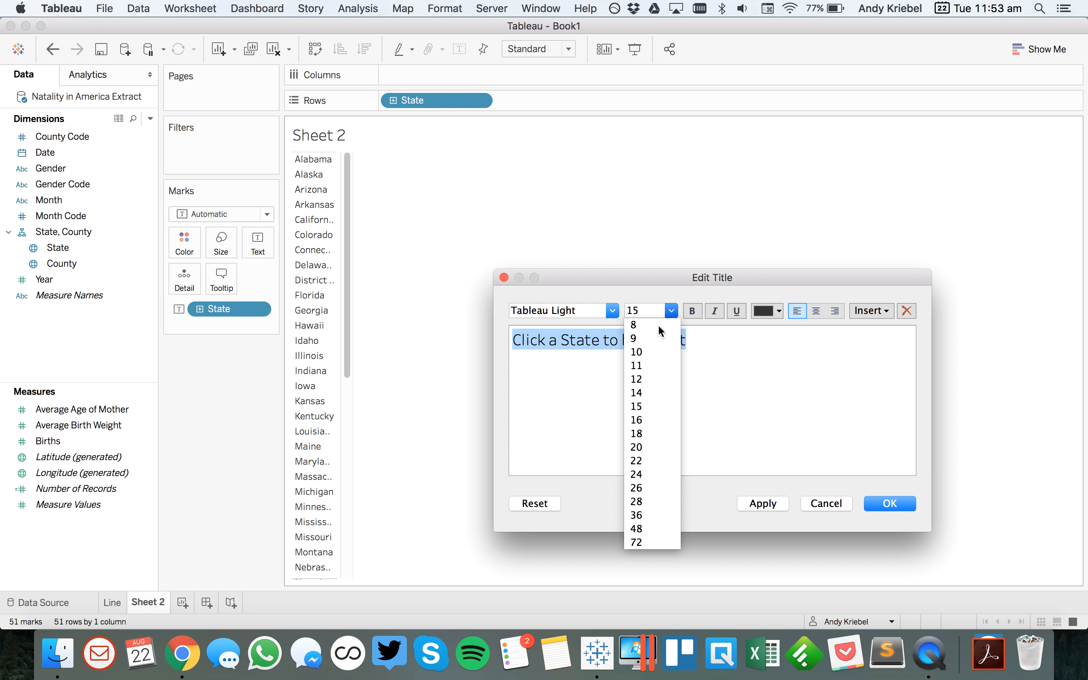
pyautogui.click(657, 324)
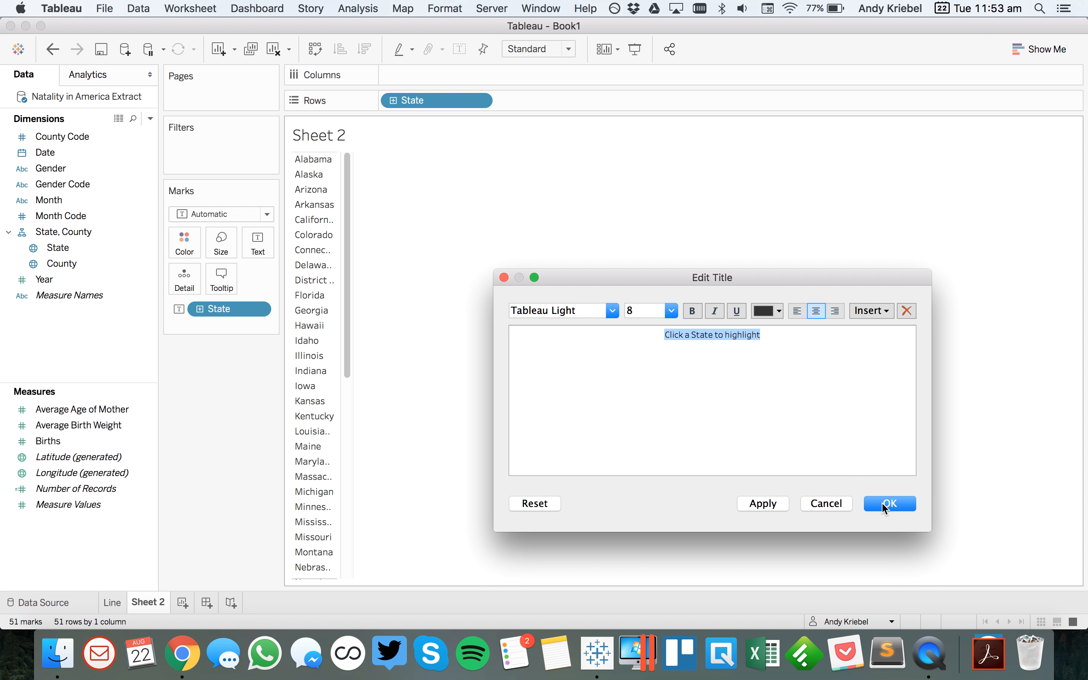
pyautogui.click(888, 504)
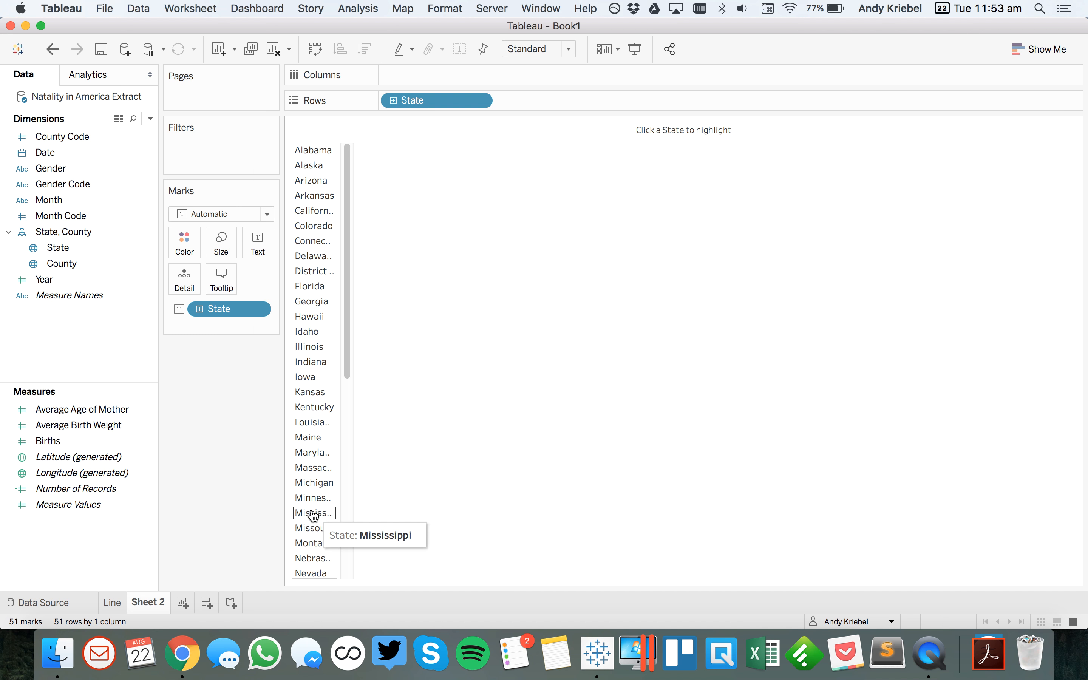
pyautogui.write('States')
pyautogui.press('Return')
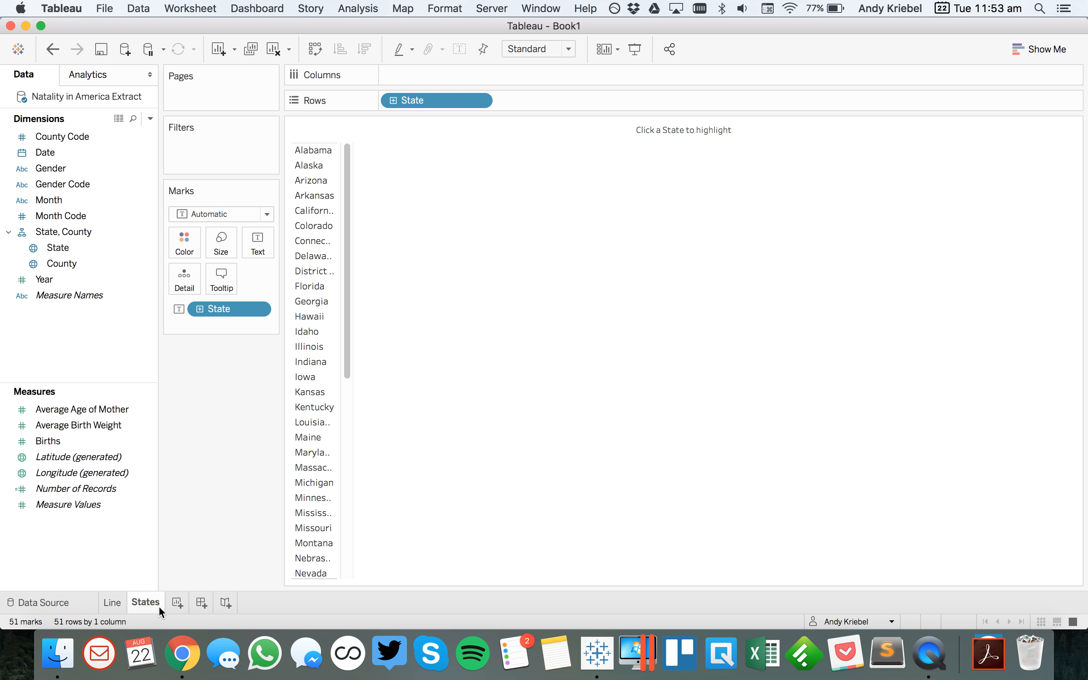
# Create a new dashboard and place the Line sheet on it with the States sheet to its right
pyautogui.click(203, 603)
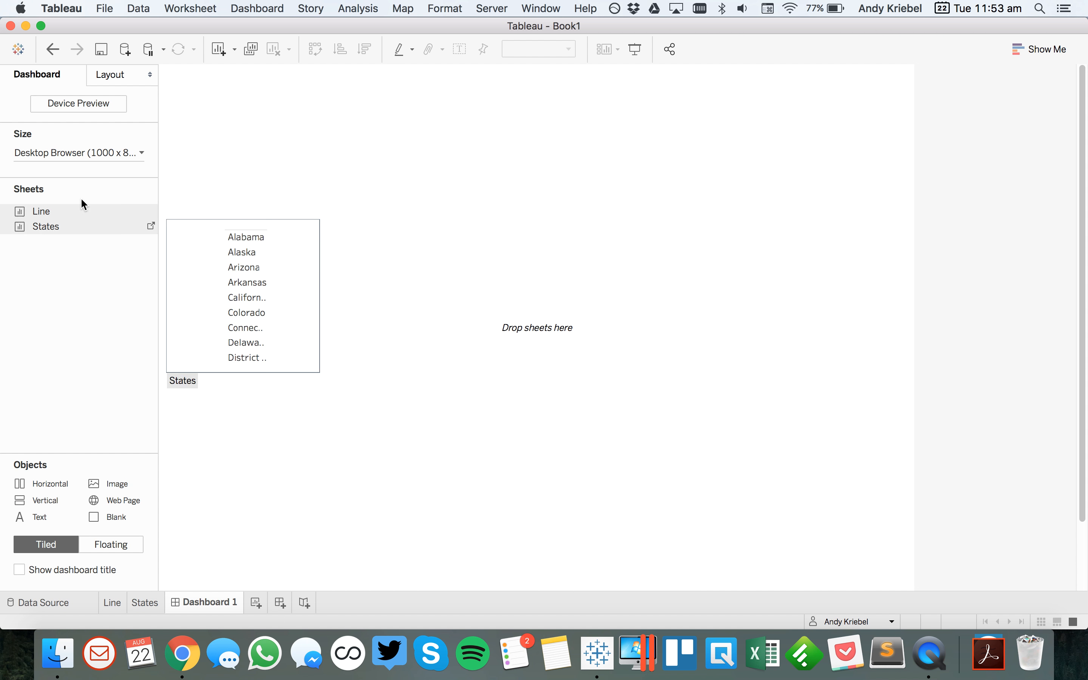
pyautogui.click(88, 155)
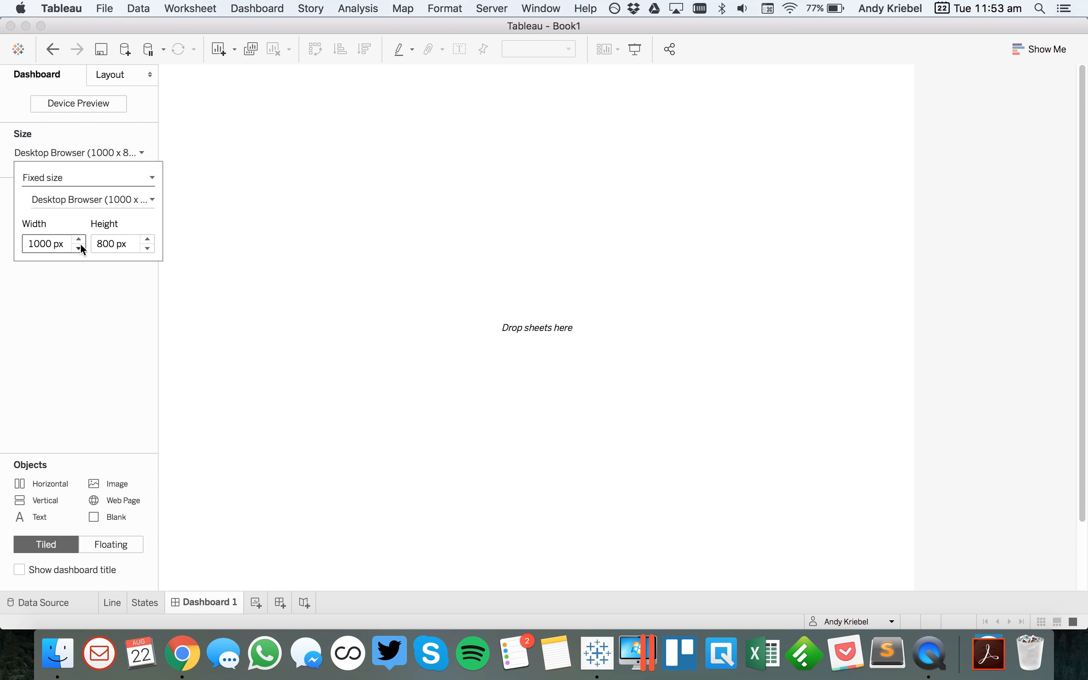
pyautogui.click(63, 353)
pyautogui.moveTo(39, 211); pyautogui.dragTo(290, 270)
pyautogui.moveTo(45, 227); pyautogui.dragTo(861, 293)
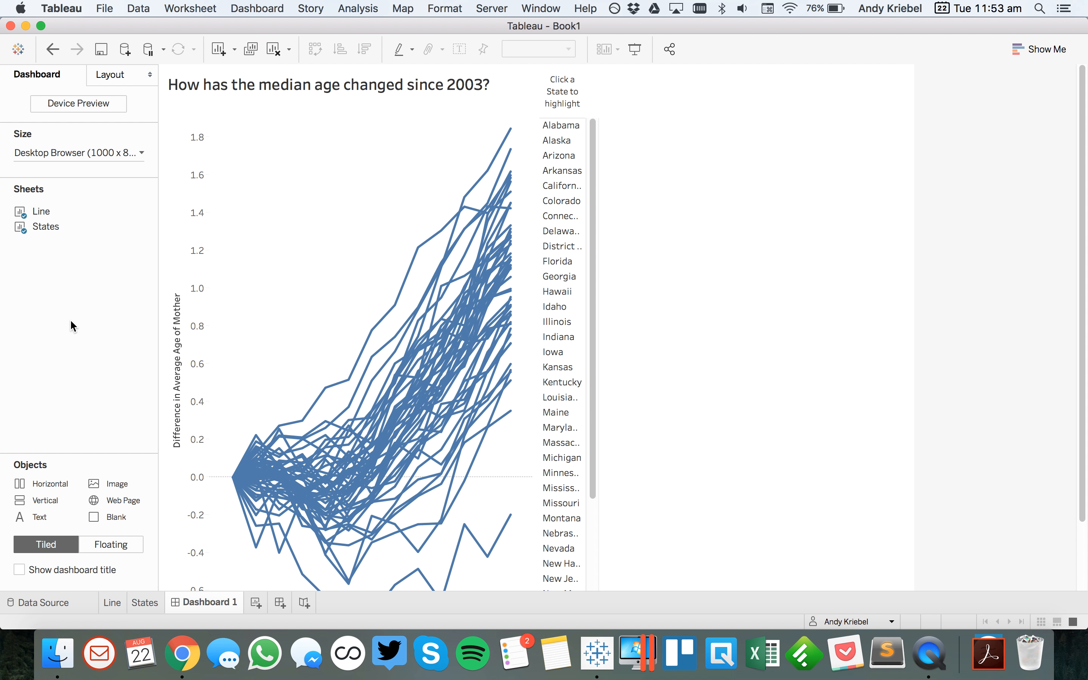
# Add a horizontal layout container to the dashboard, and move the Line and States sheets into it side by side
pyautogui.moveTo(47, 485); pyautogui.dragTo(309, 182)
pyautogui.click(314, 385)
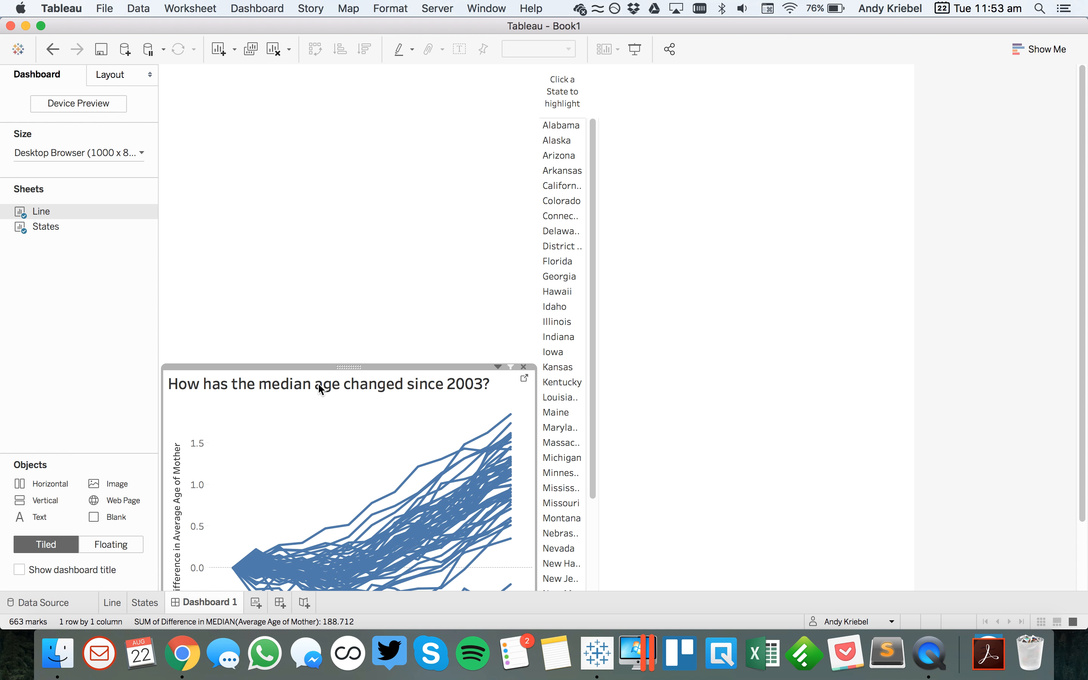
pyautogui.moveTo(343, 367); pyautogui.dragTo(346, 252)
pyautogui.click(639, 92)
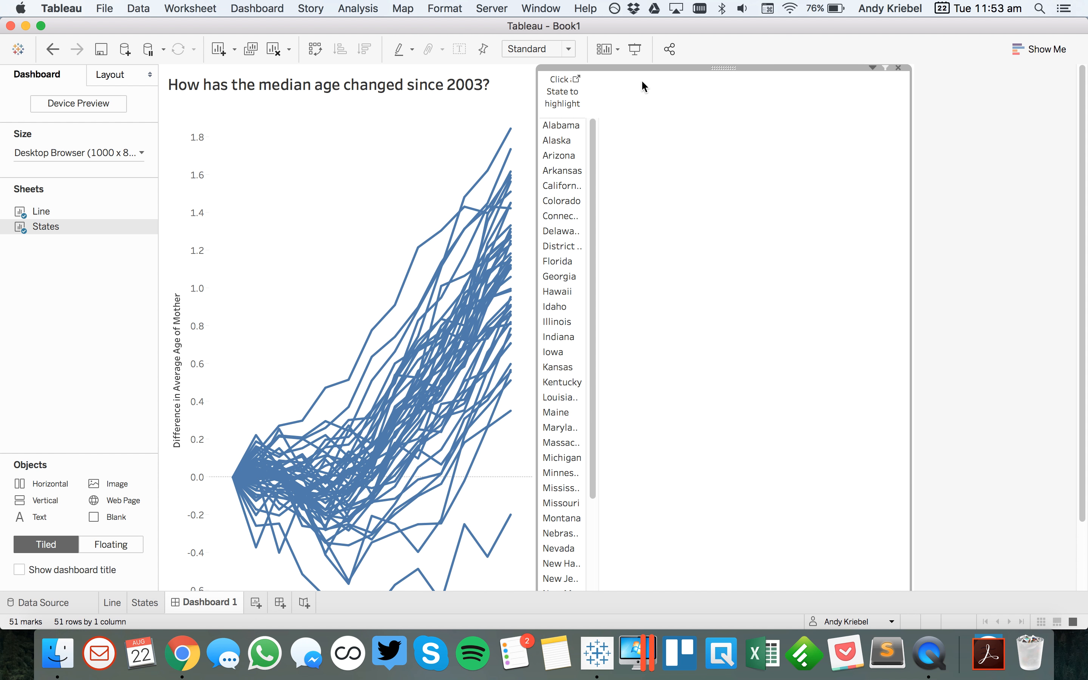
pyautogui.moveTo(731, 70); pyautogui.dragTo(512, 160)
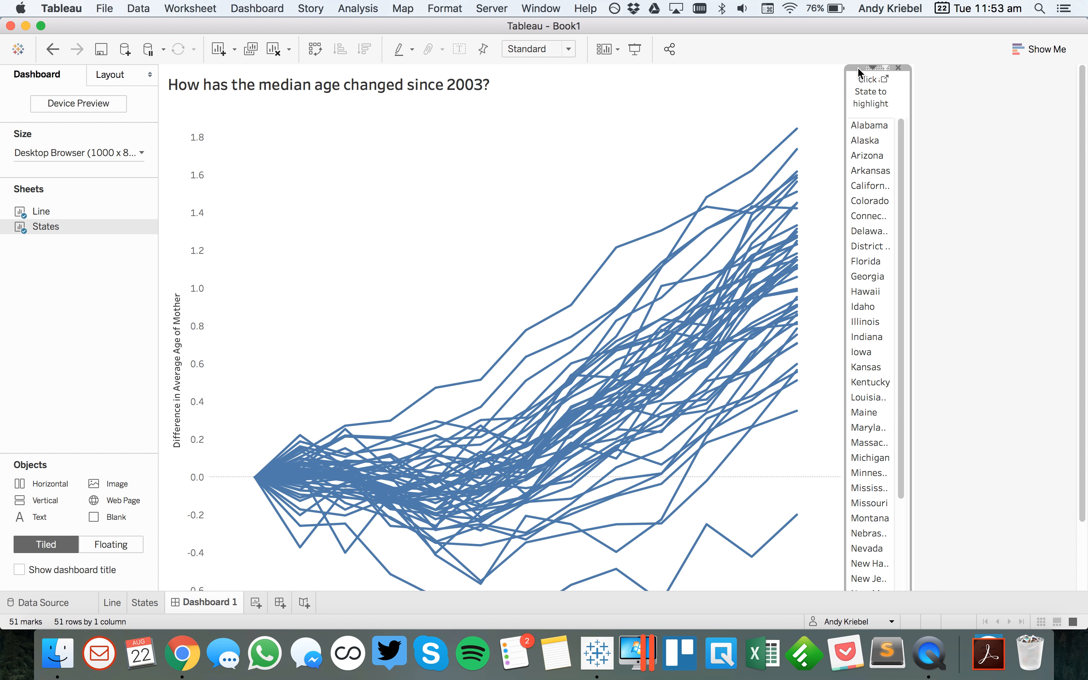
# Set the States sheet's fit to Entire View and narrow its column slightly on the dashboard
pyautogui.click(558, 48)
pyautogui.click(537, 113)
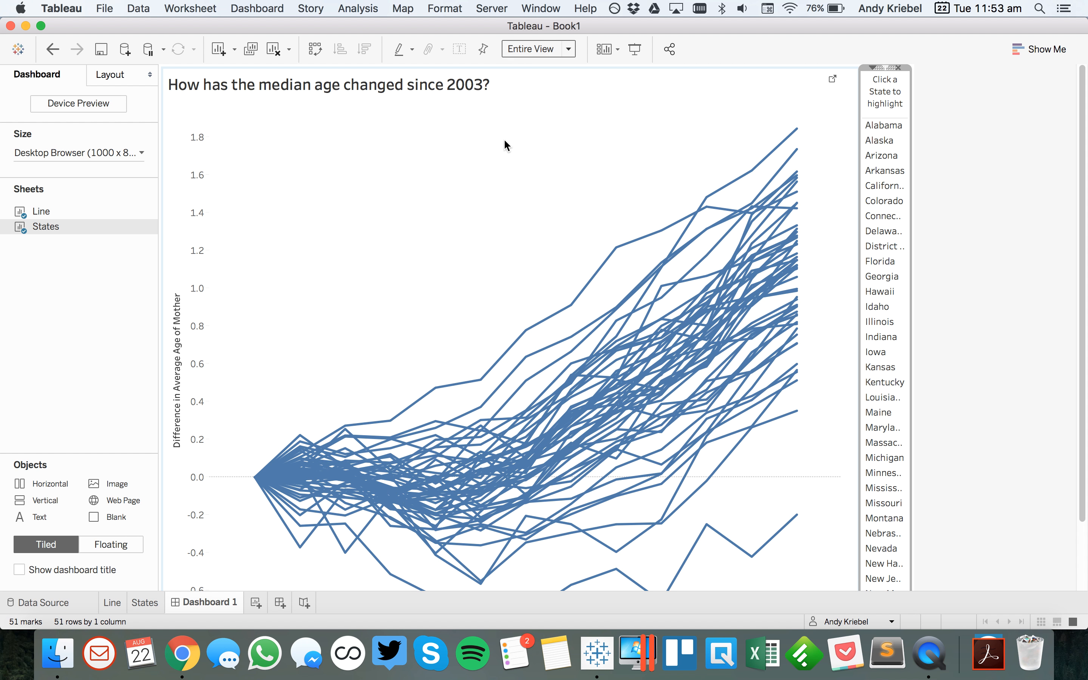
pyautogui.click(503, 140)
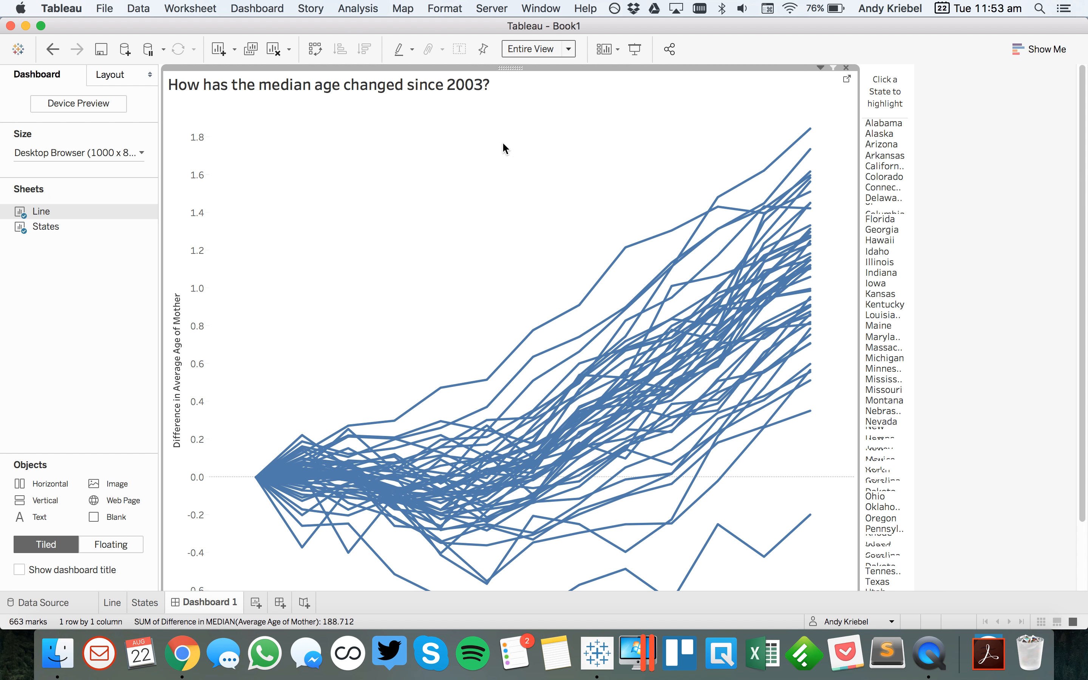
pyautogui.click(968, 203)
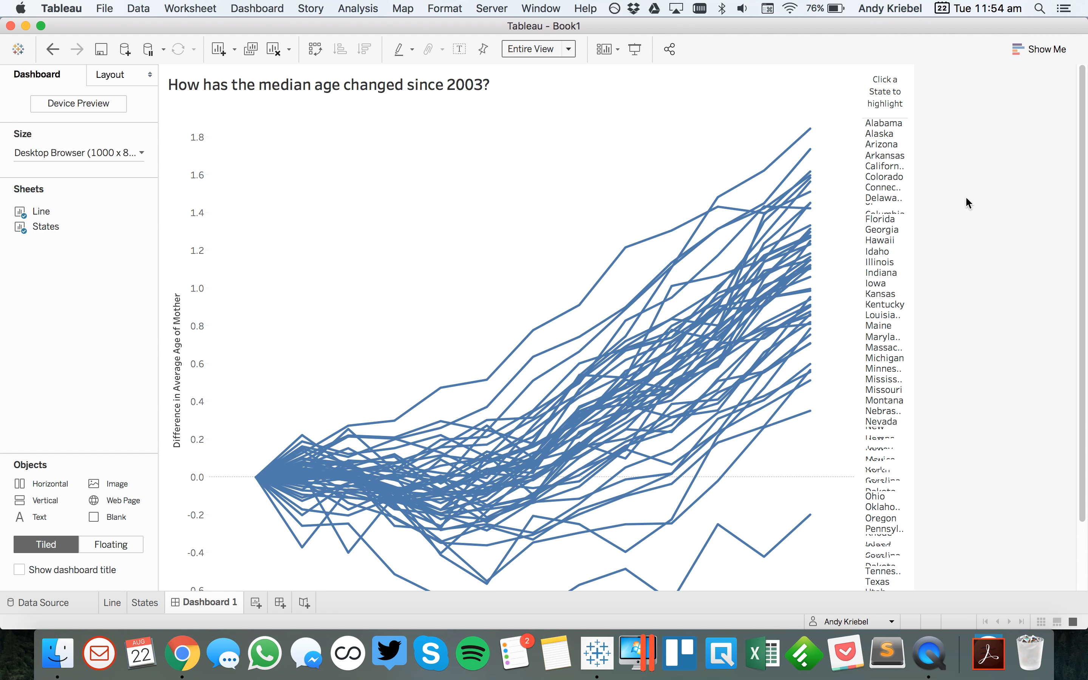
# Set the States sheet's width on the dashboard to 100 pixels
pyautogui.click(876, 80)
pyautogui.click(873, 68)
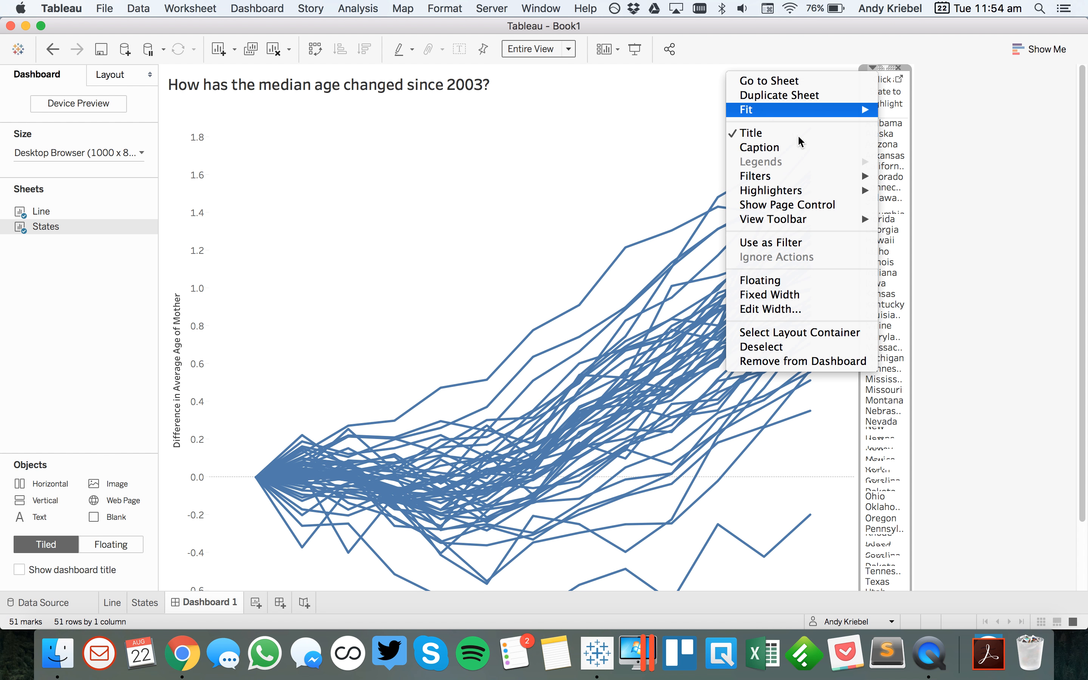
pyautogui.click(772, 308)
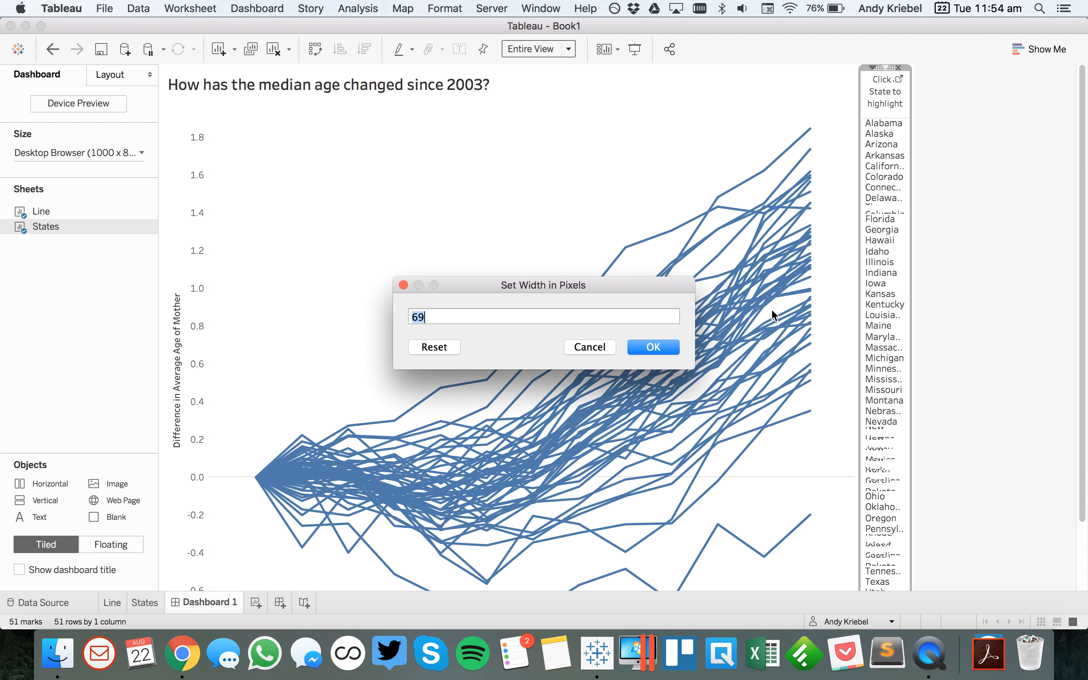
pyautogui.write('100')
pyautogui.press('Return')
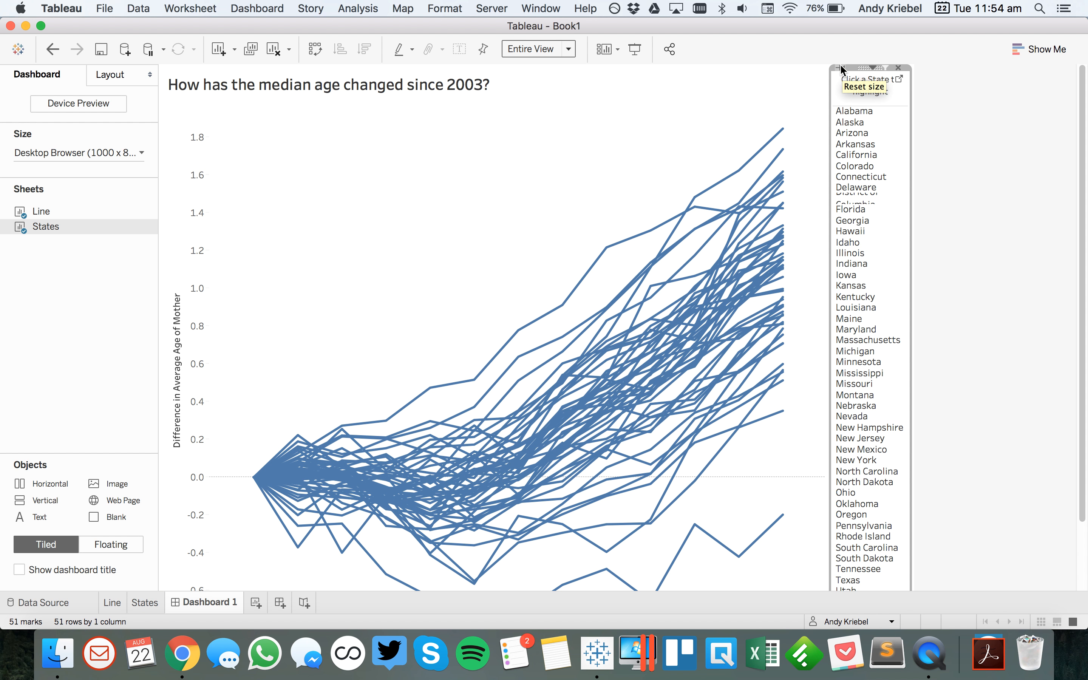
# Set the States sheet's width on the dashboard to 150 pixels
pyautogui.click(873, 68)
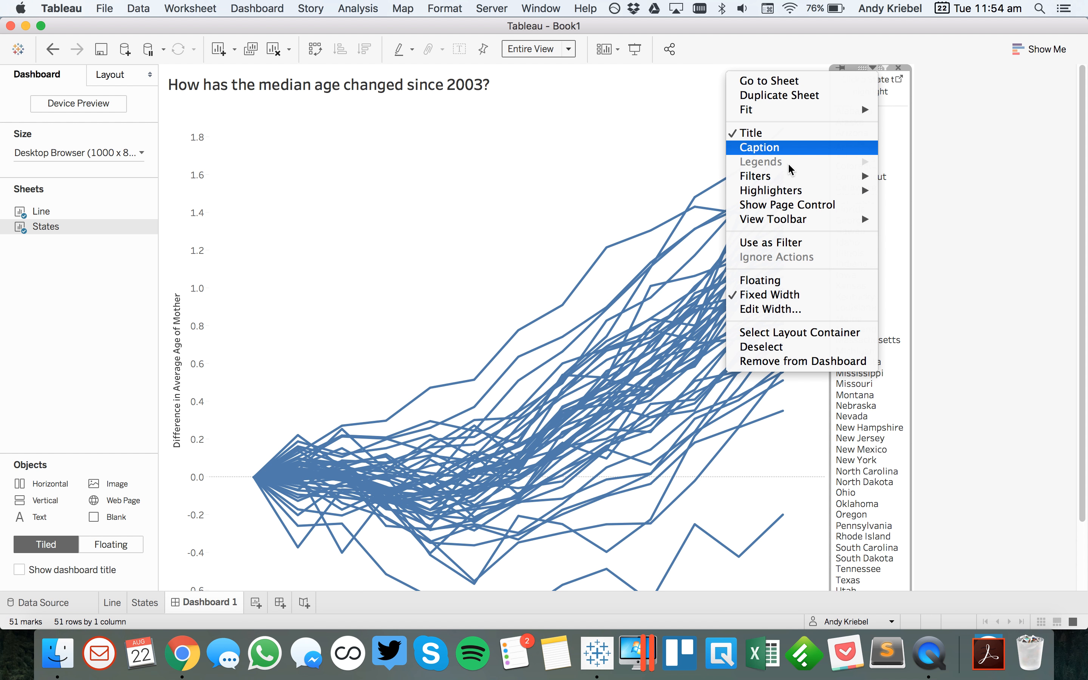
pyautogui.click(770, 310)
pyautogui.write('150')
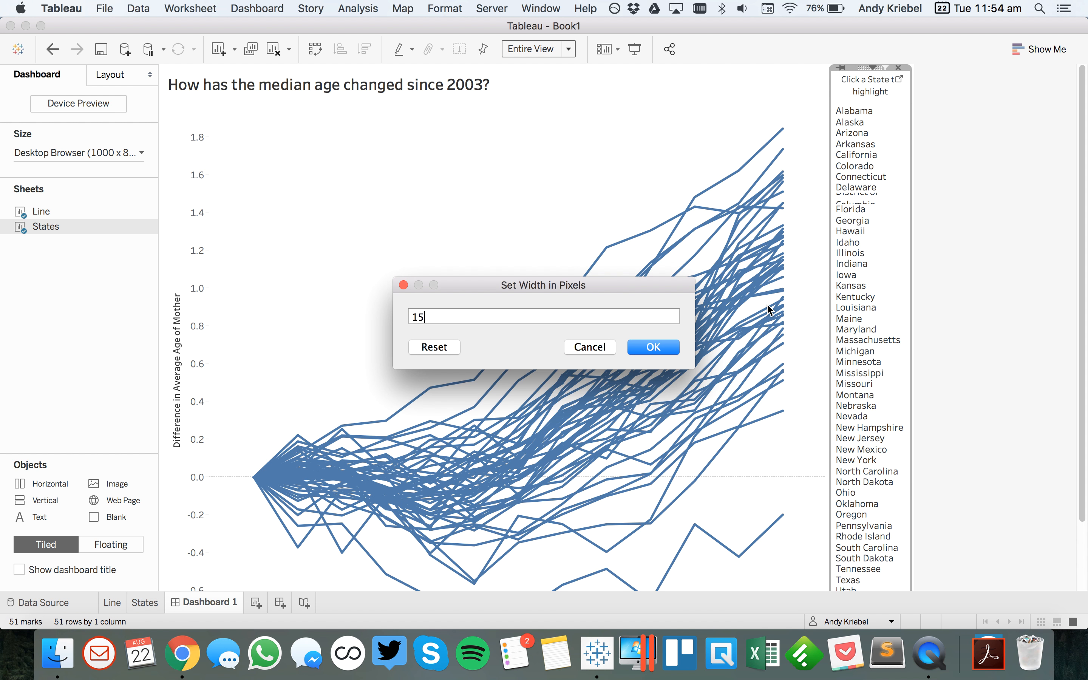
pyautogui.press('Return')
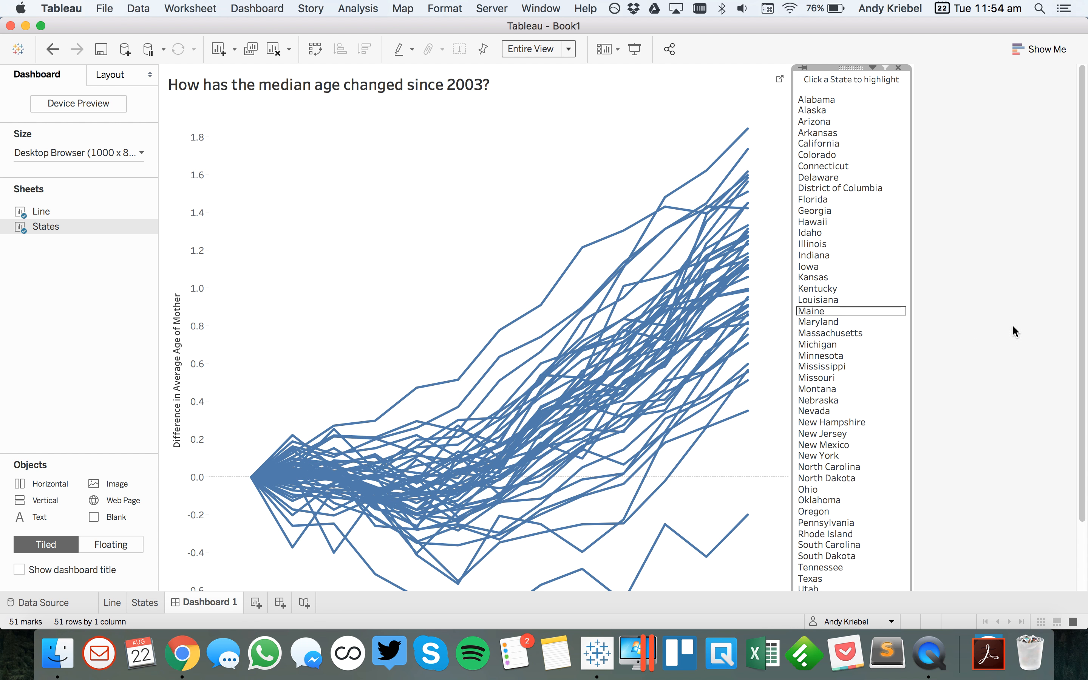
# Center-align the state names on the States worksheet, and return to the dashboard
pyautogui.click(141, 604)
pyautogui.click(257, 243)
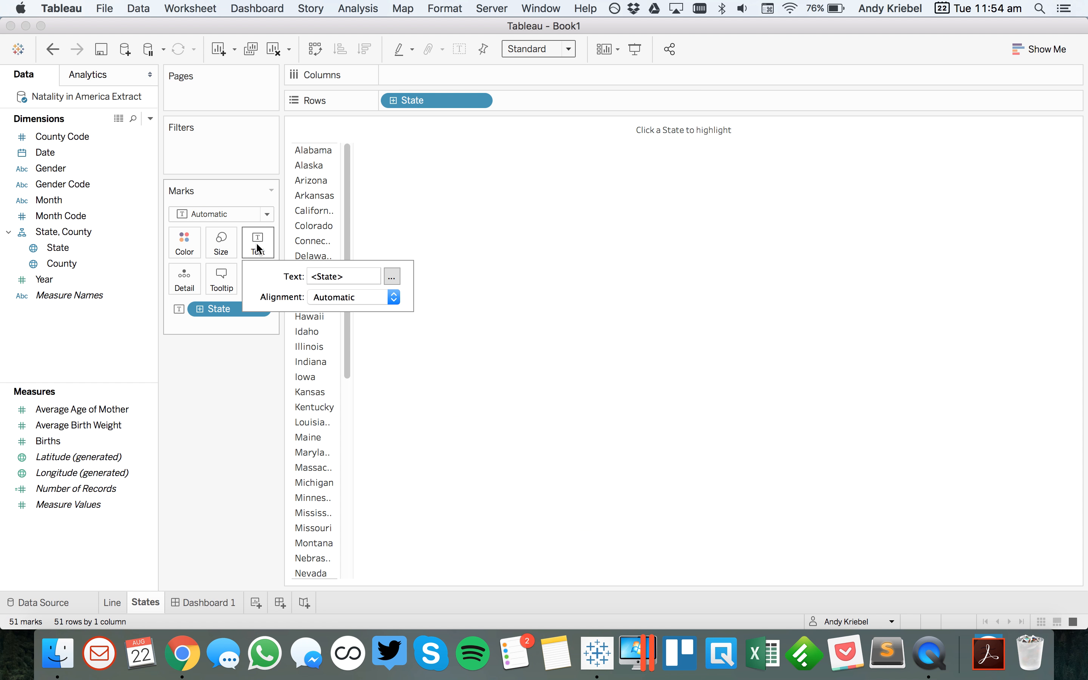
pyautogui.click(341, 297)
pyautogui.click(343, 367)
pyautogui.click(217, 436)
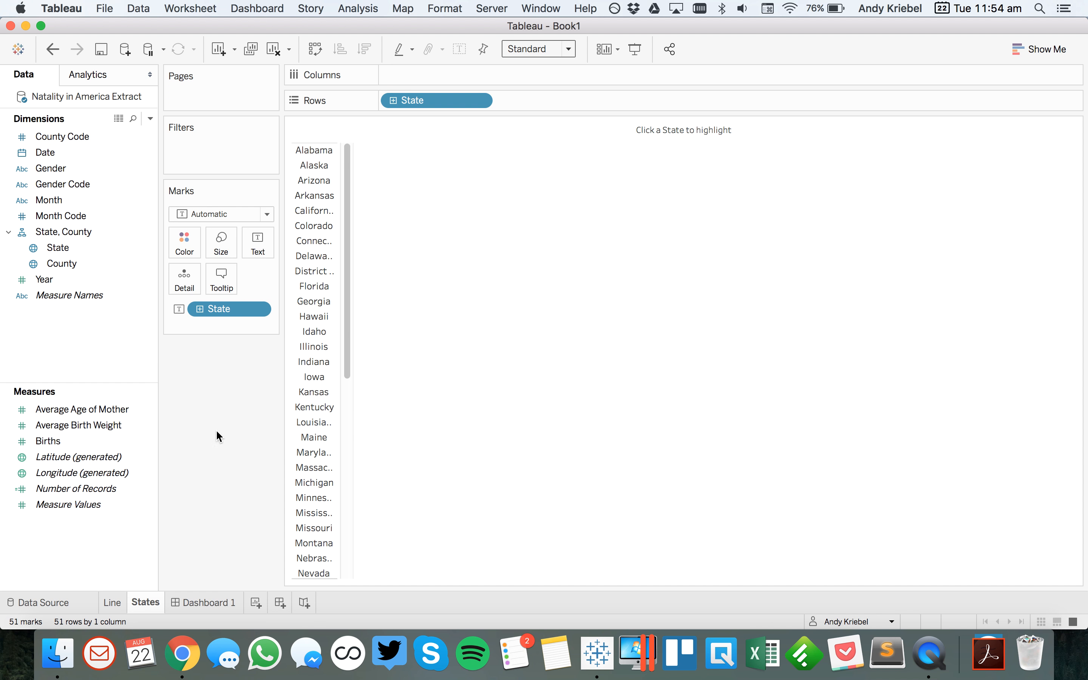
pyautogui.click(214, 600)
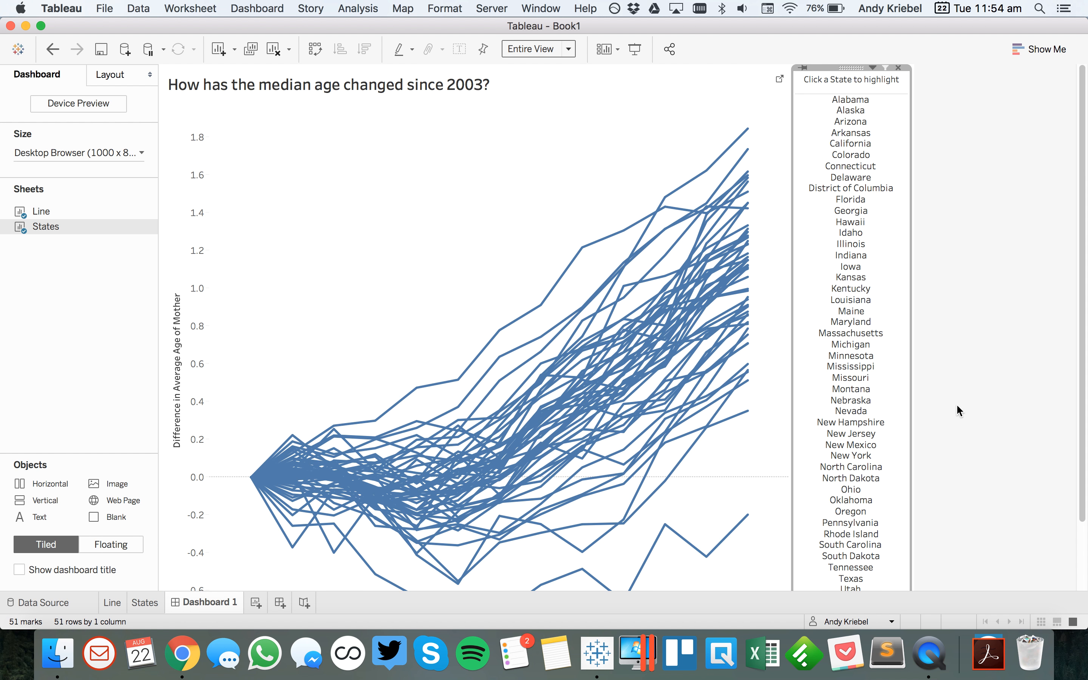
pyautogui.click(989, 390)
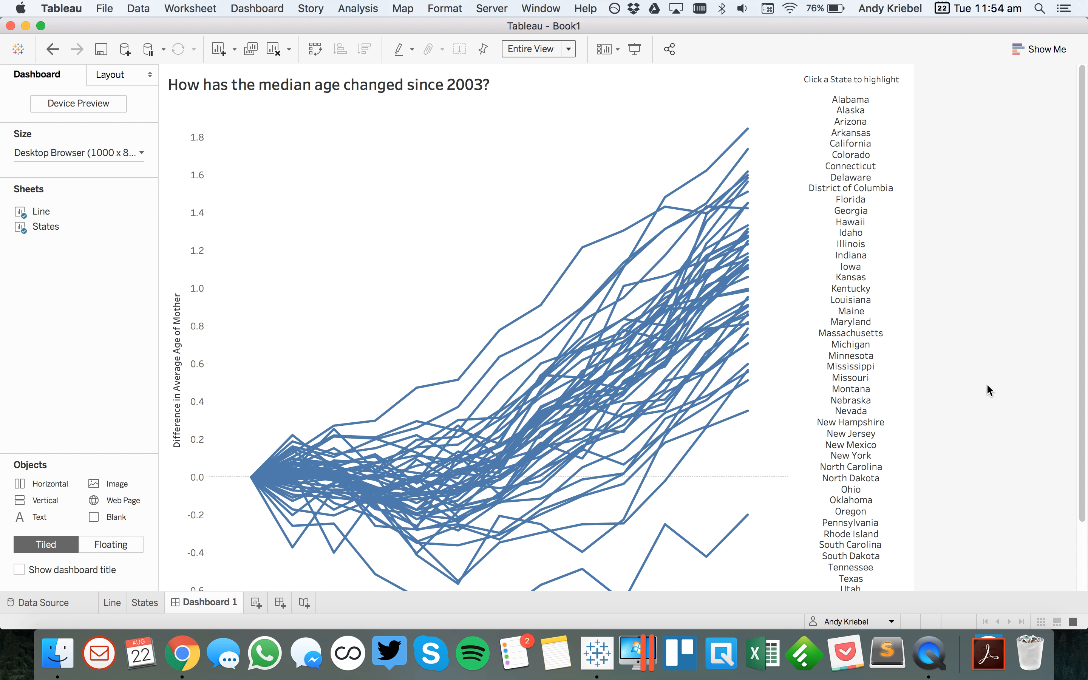
pyautogui.rightClick(853, 189)
pyautogui.click(955, 150)
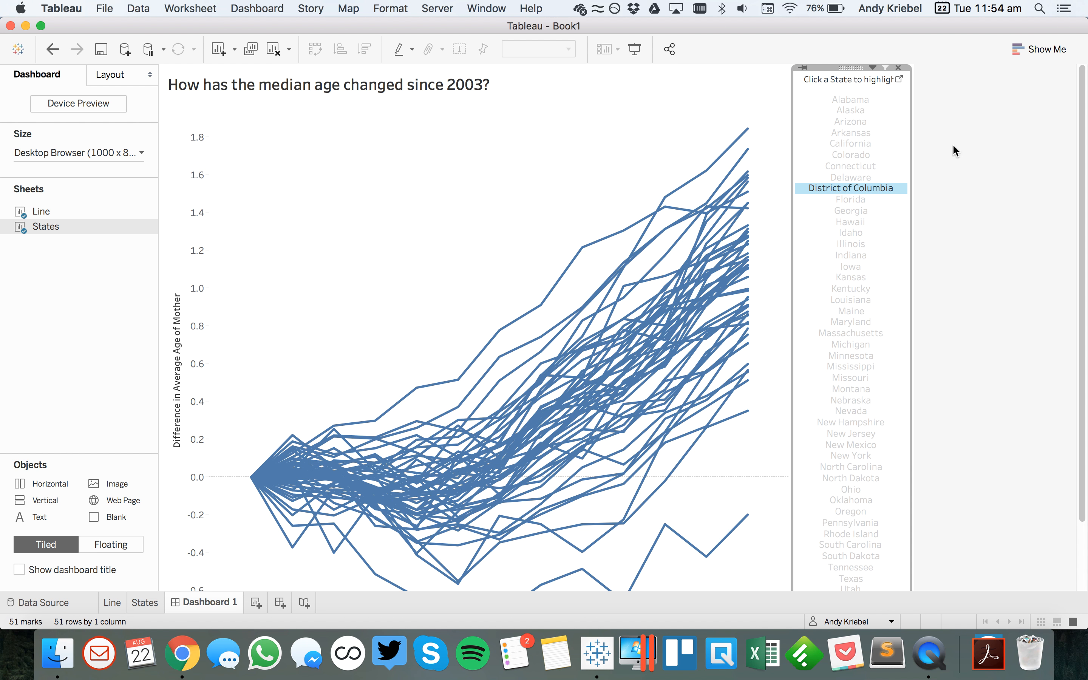
pyautogui.click(849, 189)
pyautogui.click(980, 150)
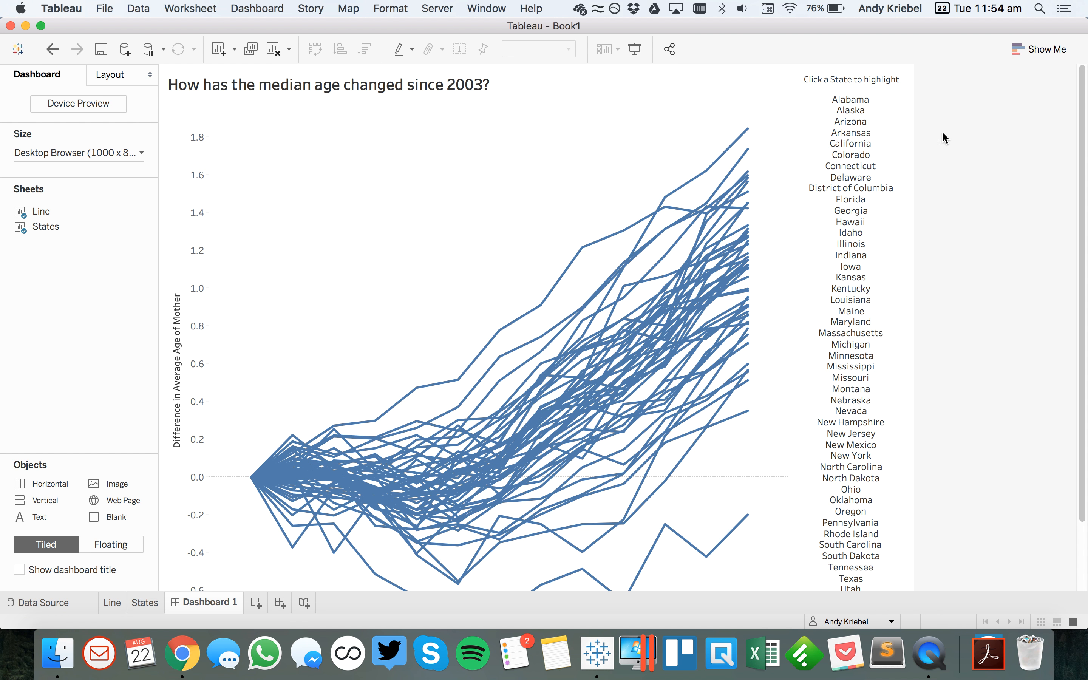
pyautogui.click(854, 80)
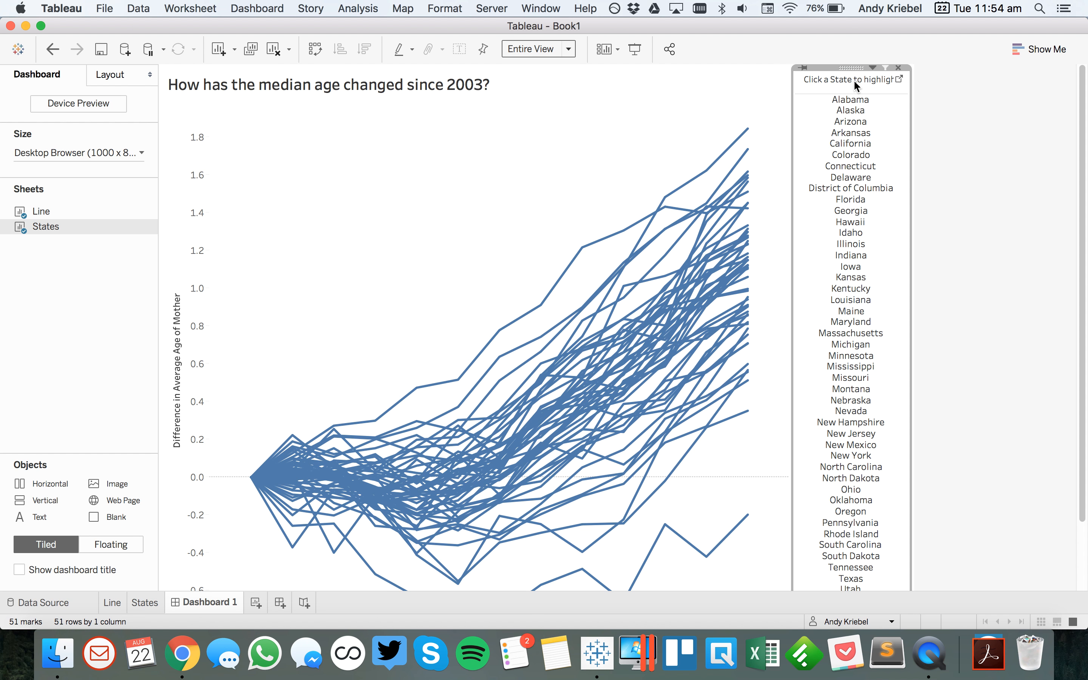
pyautogui.click(1041, 288)
# Resize the dashboard to a fixed custom size of 800 px wide by 700 px high
pyautogui.scroll(-3, 1041, 288)
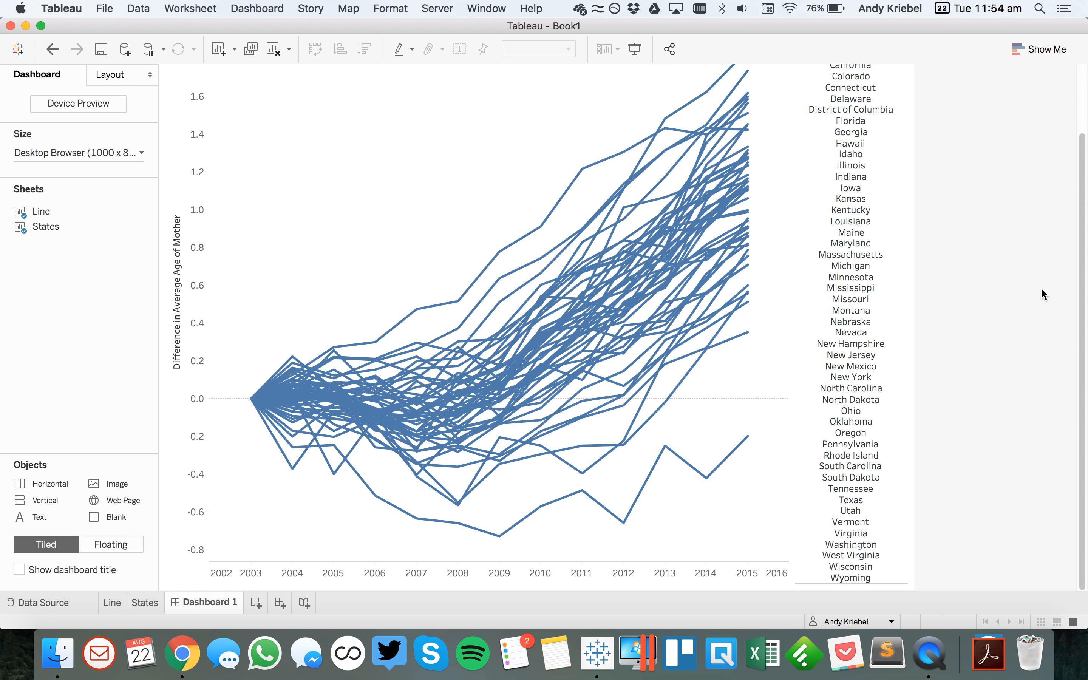
pyautogui.scroll(3, 1040, 288)
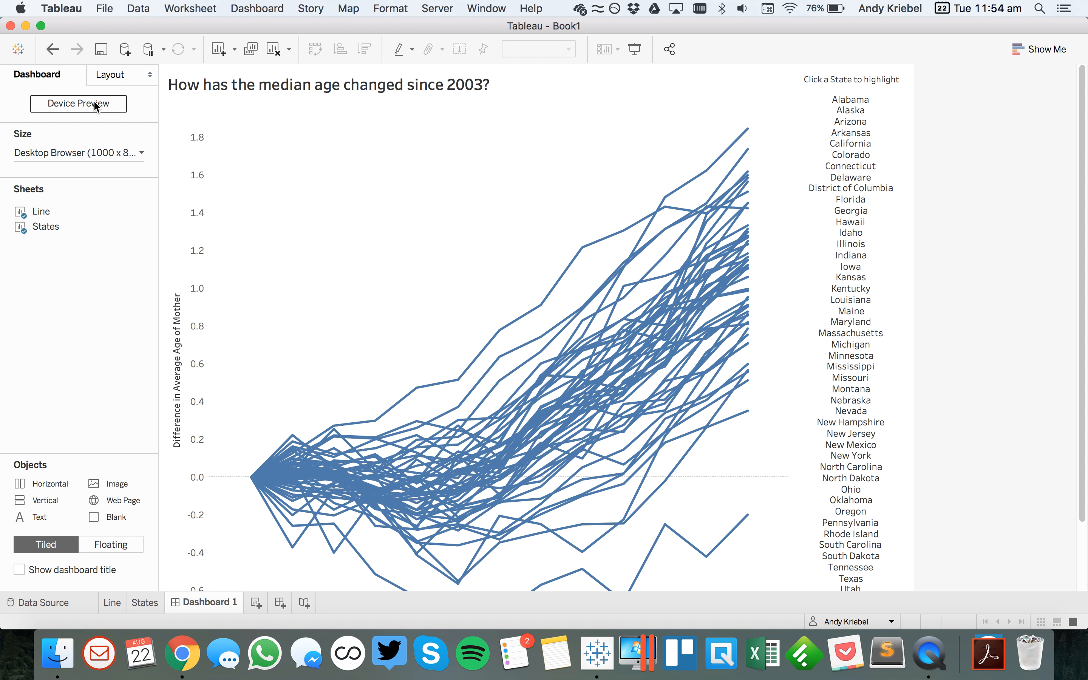
pyautogui.click(90, 152)
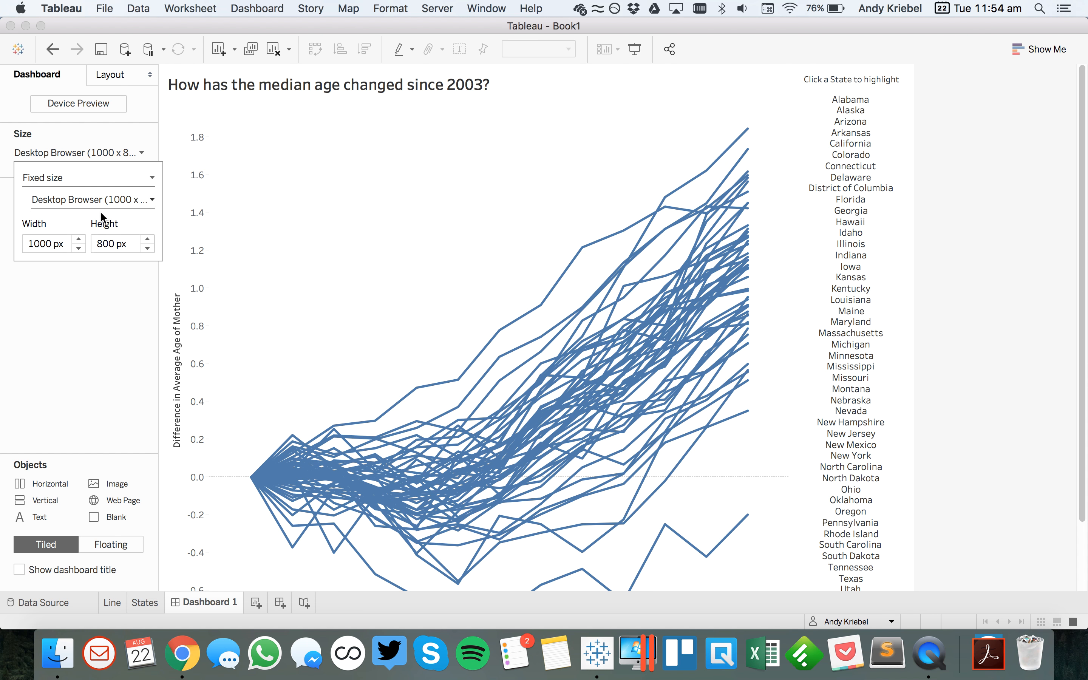
pyautogui.click(148, 248)
pyautogui.click(80, 248)
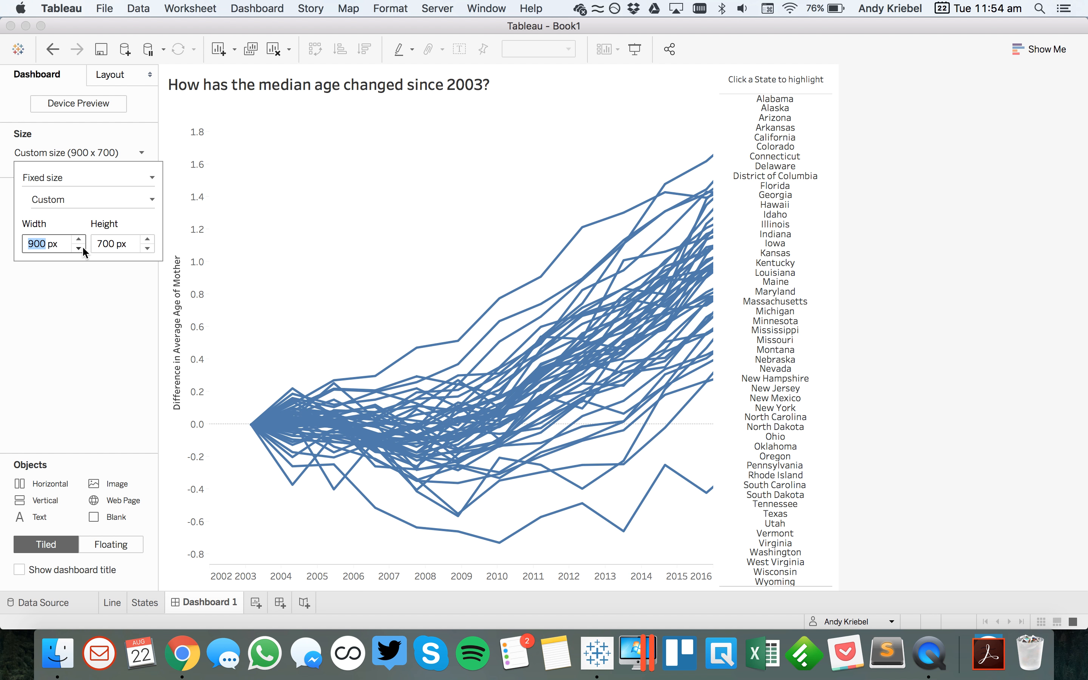
pyautogui.click(80, 248)
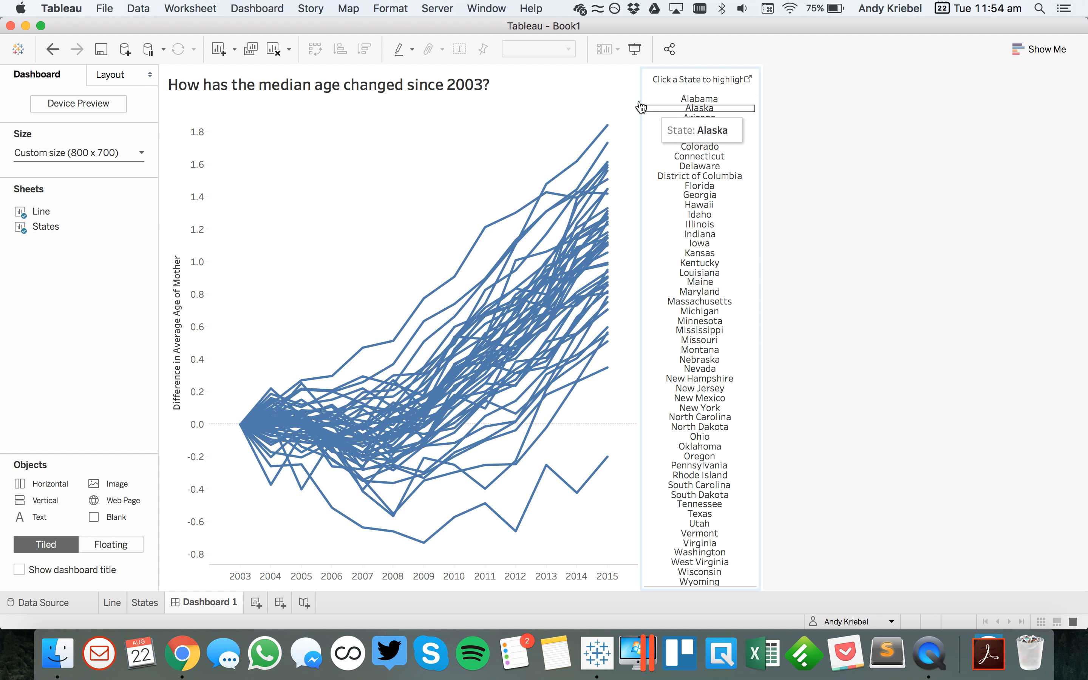
# Show the State header on the States worksheet and set the alias of District of Columbia to DC
pyautogui.click(748, 80)
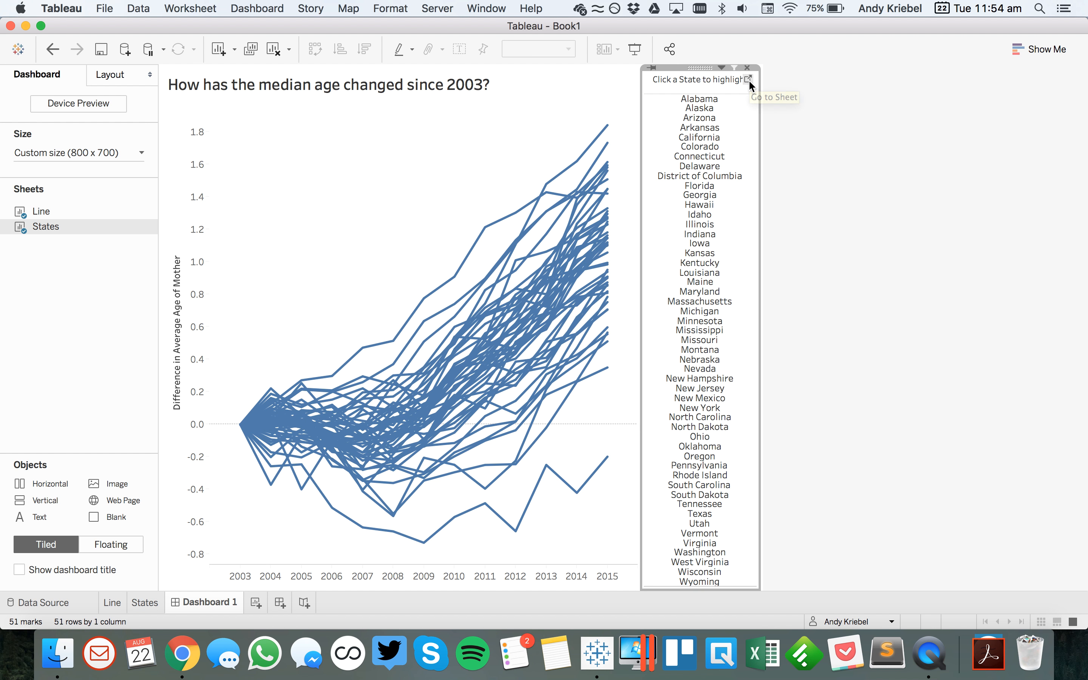
pyautogui.click(478, 99)
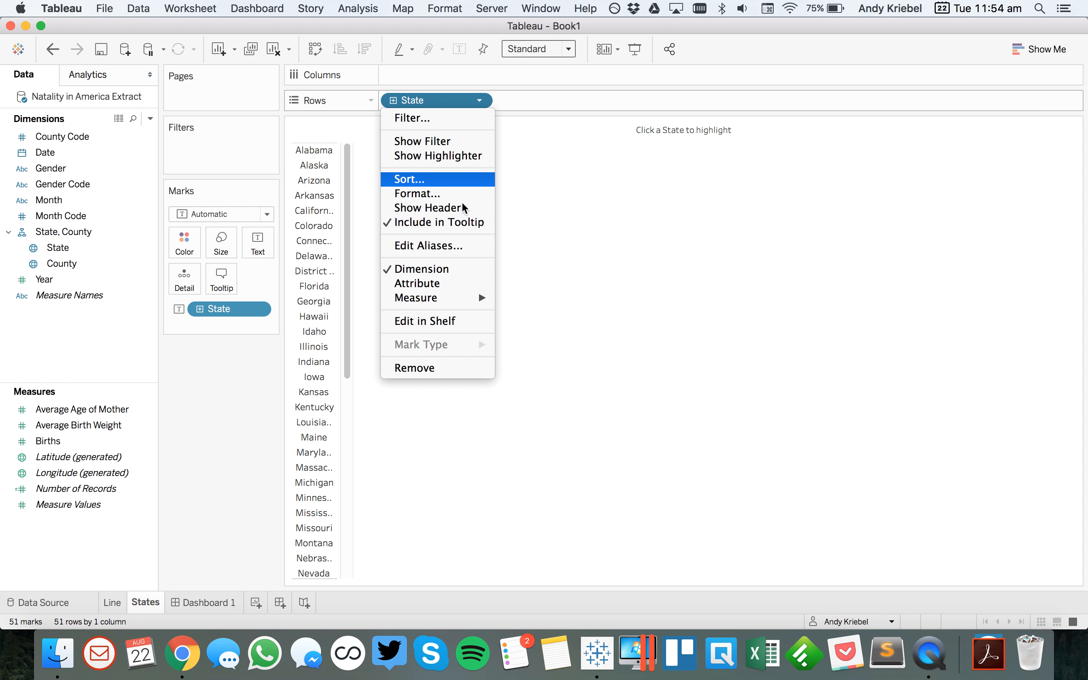
pyautogui.click(459, 208)
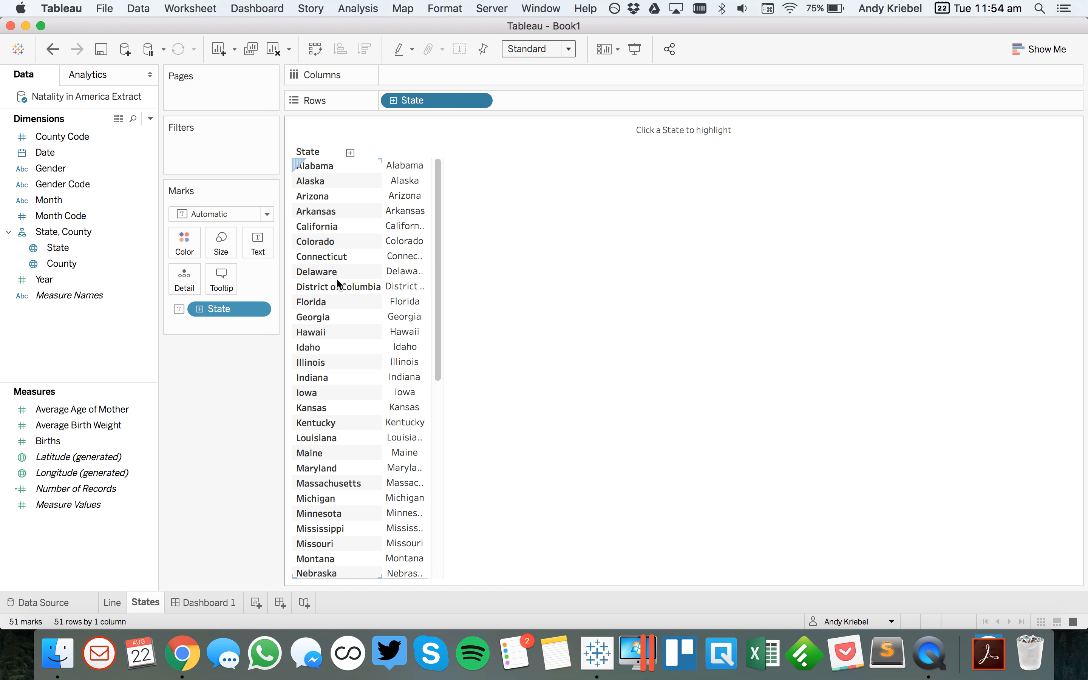
pyautogui.rightClick(335, 285)
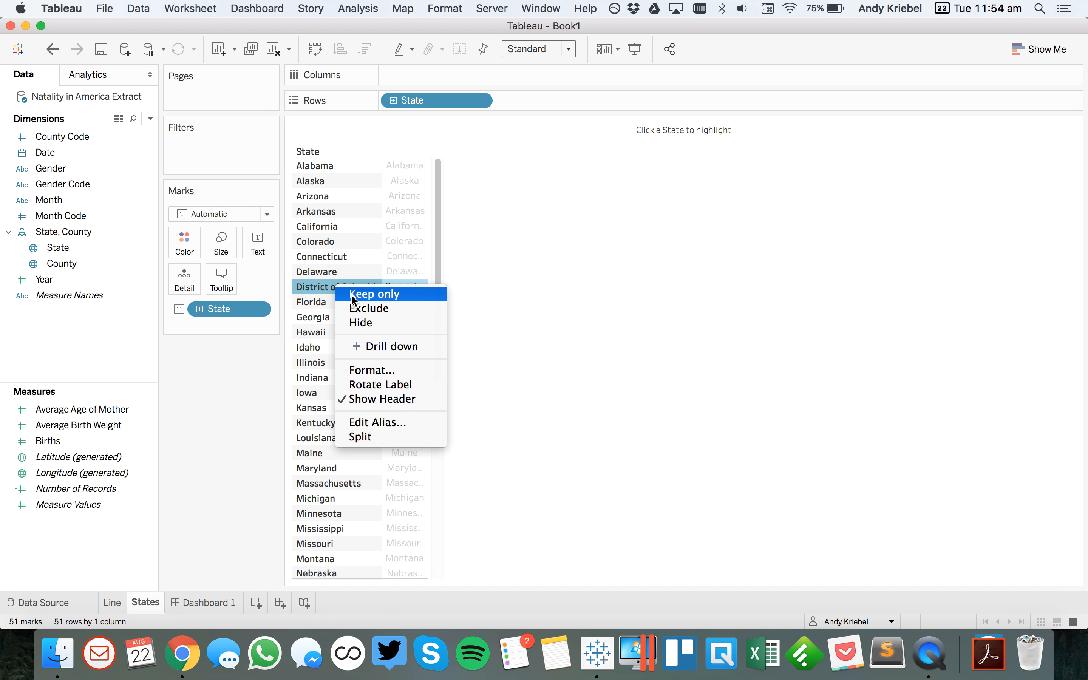
pyautogui.click(376, 422)
pyautogui.write('DC')
pyautogui.press('Return')
pyautogui.click(203, 486)
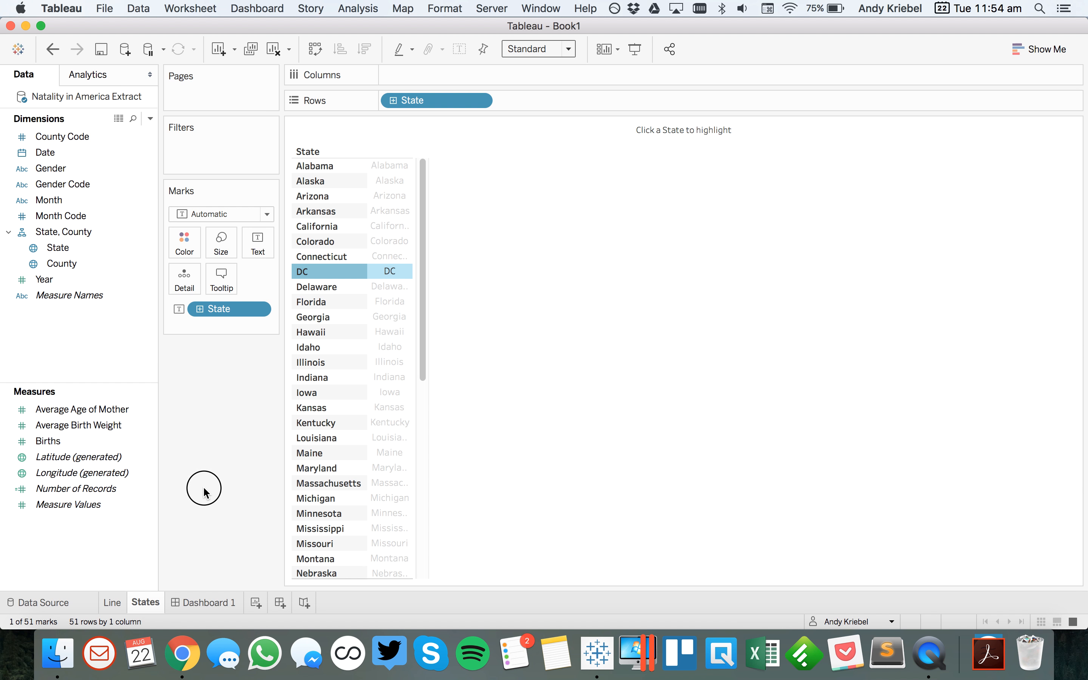
# Hide the State row header on the States worksheet, and return to the dashboard
pyautogui.click(480, 100)
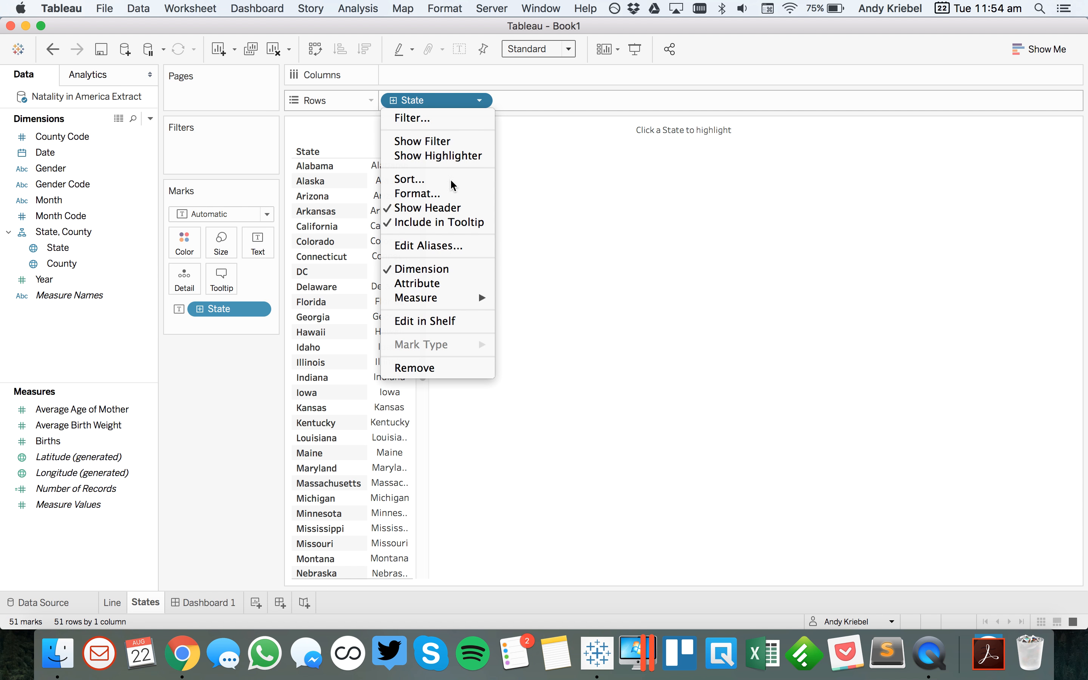
pyautogui.click(444, 208)
pyautogui.click(192, 601)
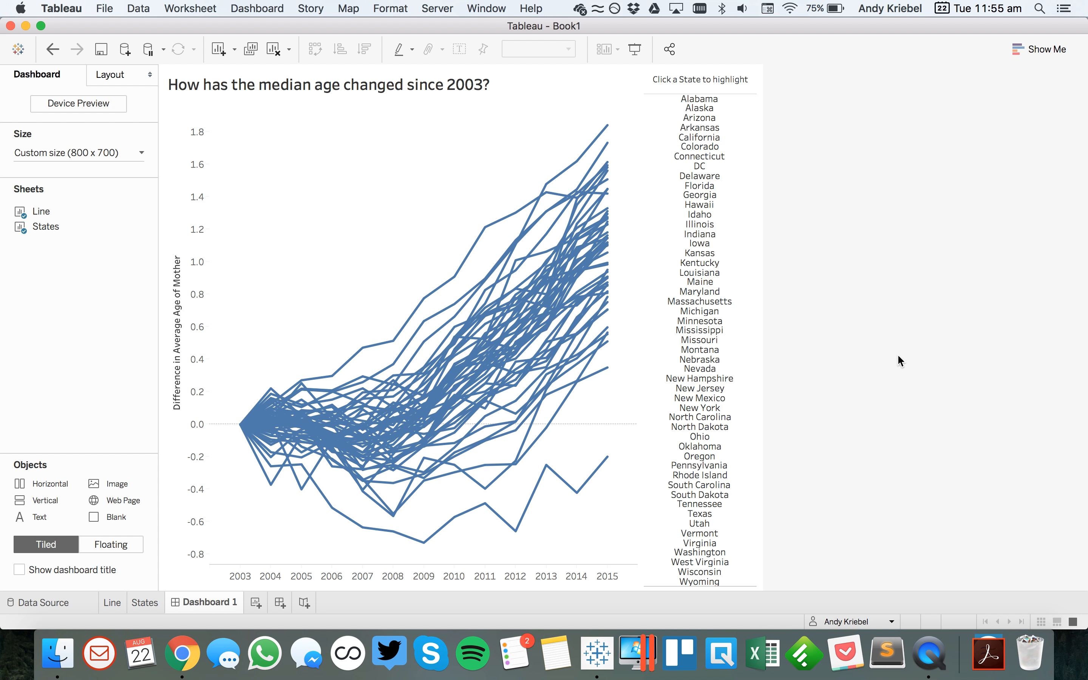
# Reduce the font size of the State label text on the States worksheet slightly, and return to the dashboard
pyautogui.click(747, 79)
pyautogui.click(258, 242)
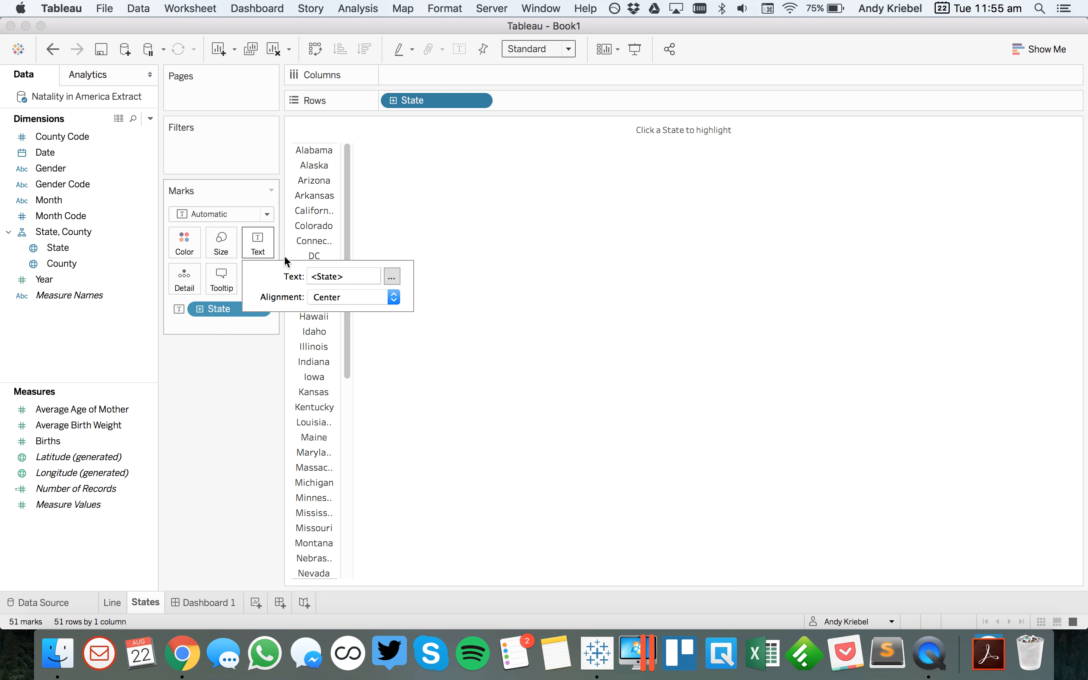
pyautogui.click(389, 277)
pyautogui.click(507, 335)
pyautogui.click(493, 347)
pyautogui.click(719, 529)
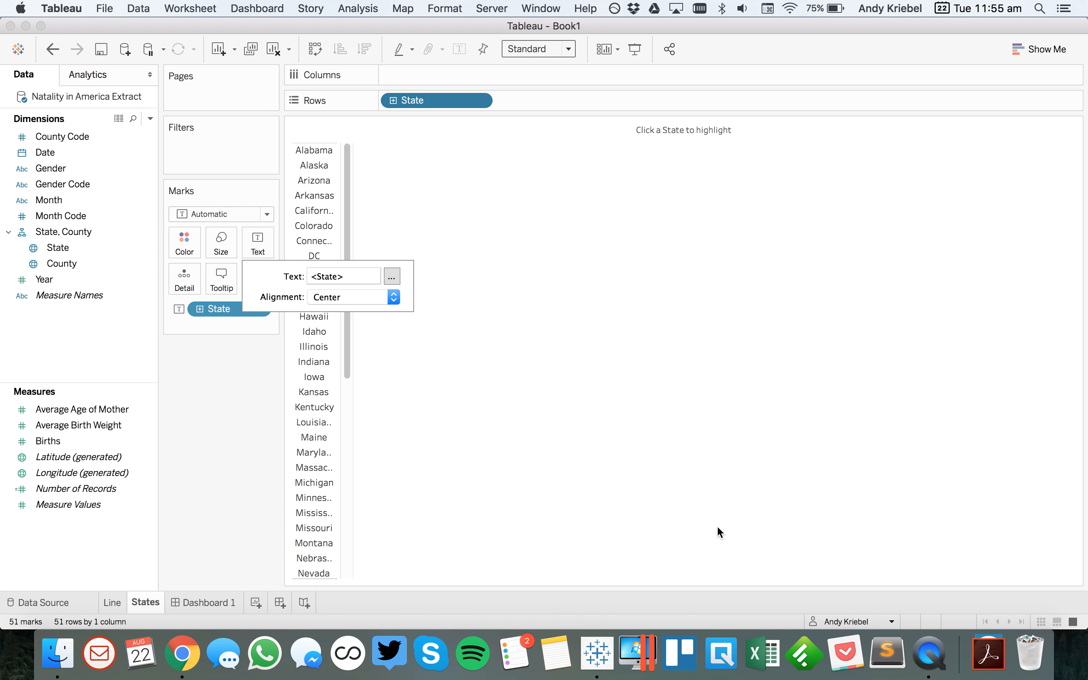
pyautogui.click(673, 447)
pyautogui.click(205, 601)
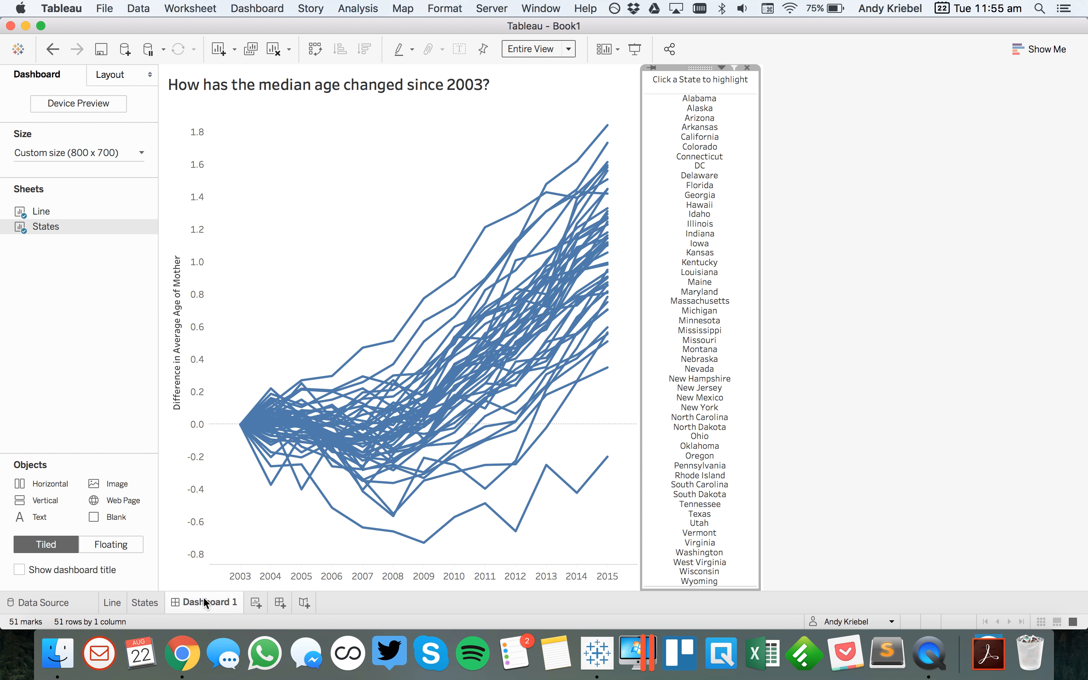
pyautogui.click(865, 439)
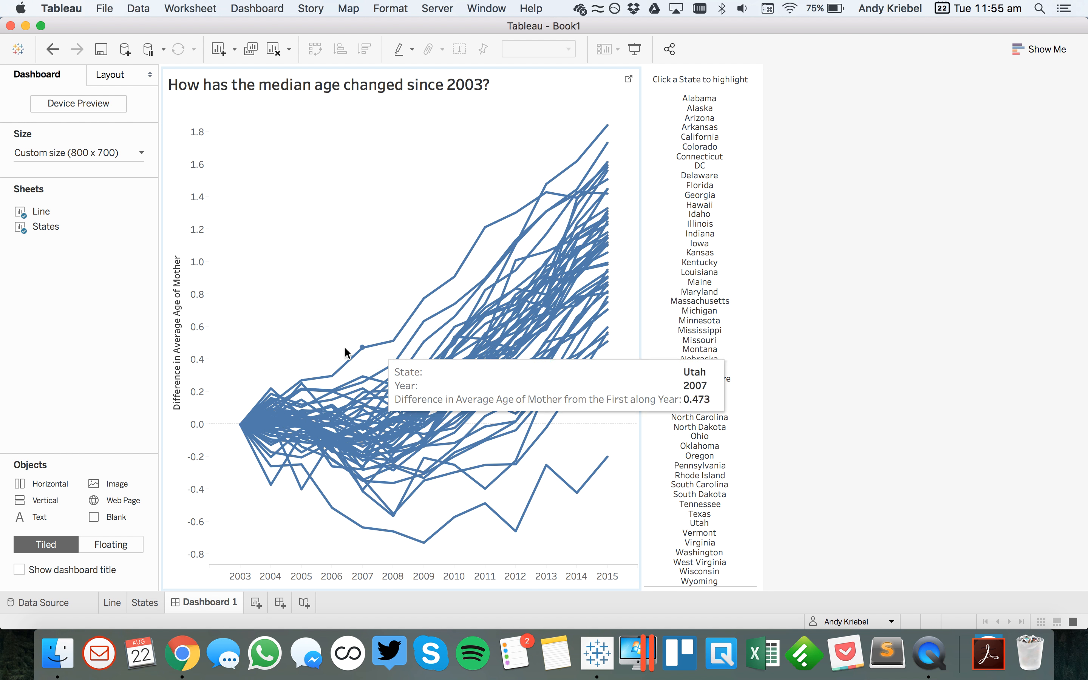
# Add a highlight action named State to Line to the dashboard
pyautogui.click(364, 177)
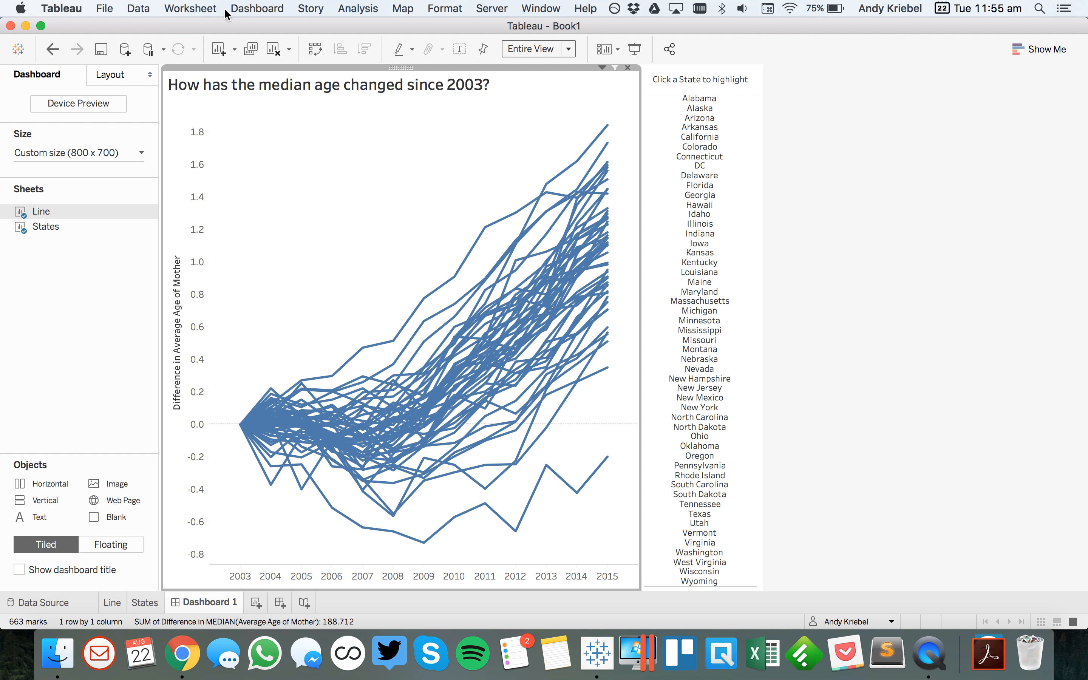
pyautogui.click(241, 11)
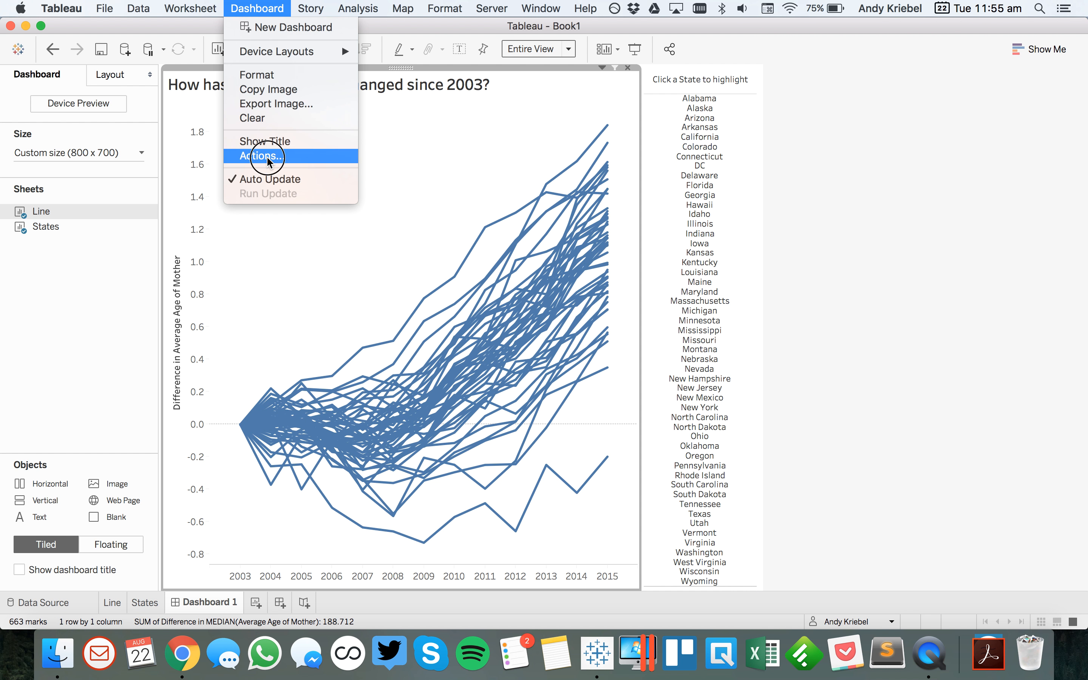
pyautogui.click(256, 155)
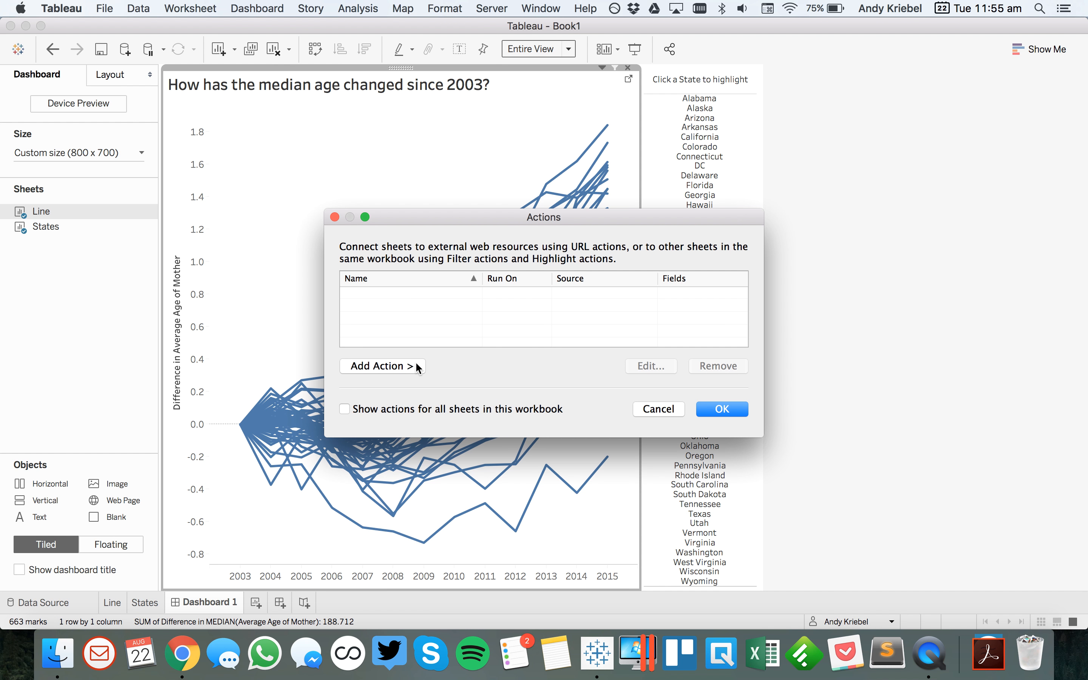
pyautogui.click(417, 366)
pyautogui.click(472, 380)
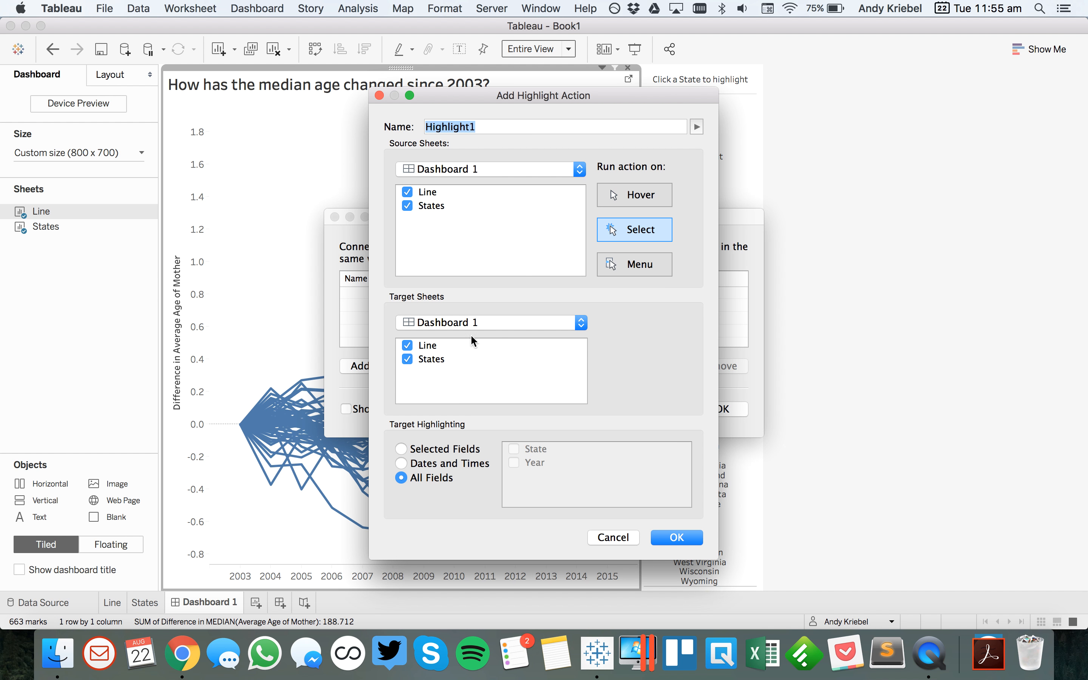
pyautogui.write('State to Line')
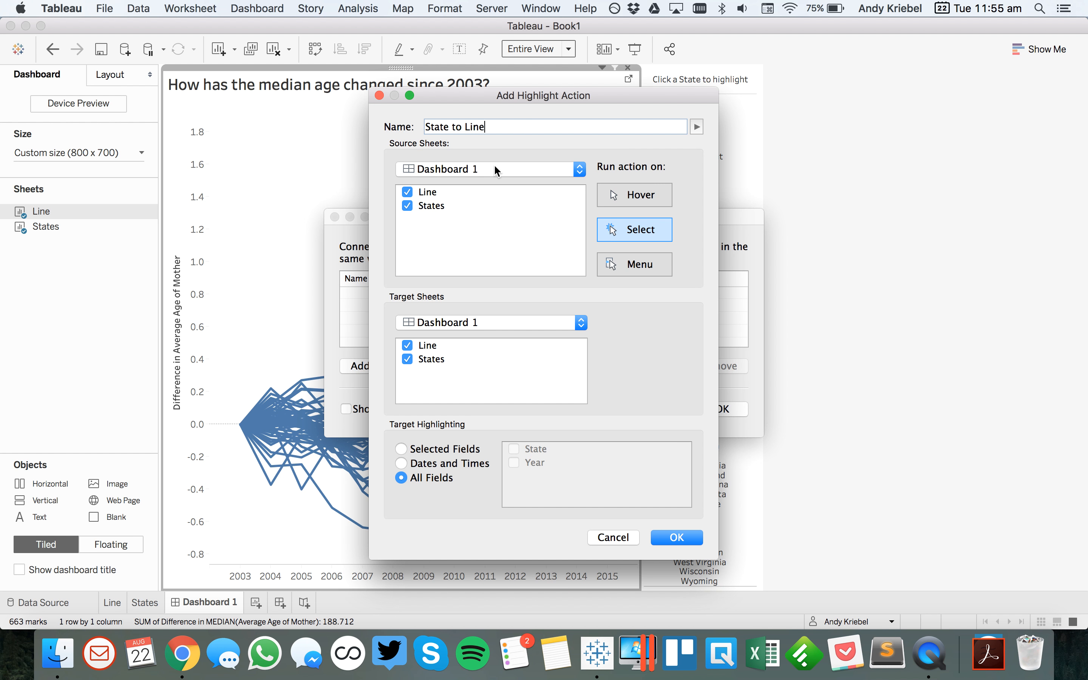
# Set the State to Line action to run on hover from States to Line, highlighting only the State field
pyautogui.click(407, 193)
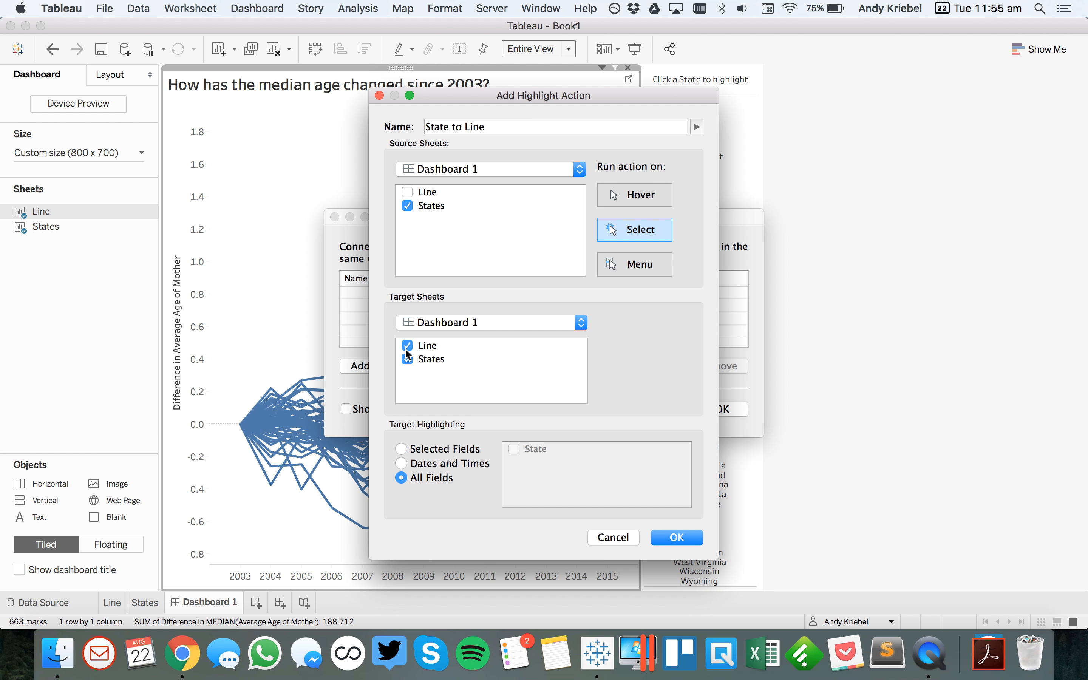
pyautogui.click(639, 197)
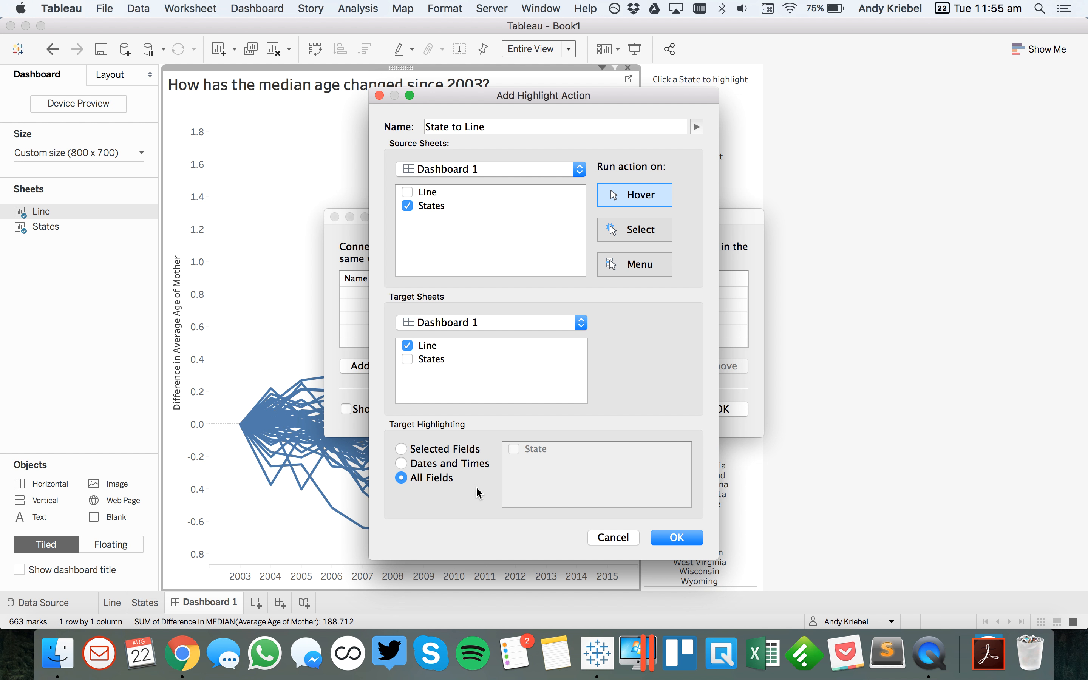
pyautogui.click(449, 449)
pyautogui.click(513, 449)
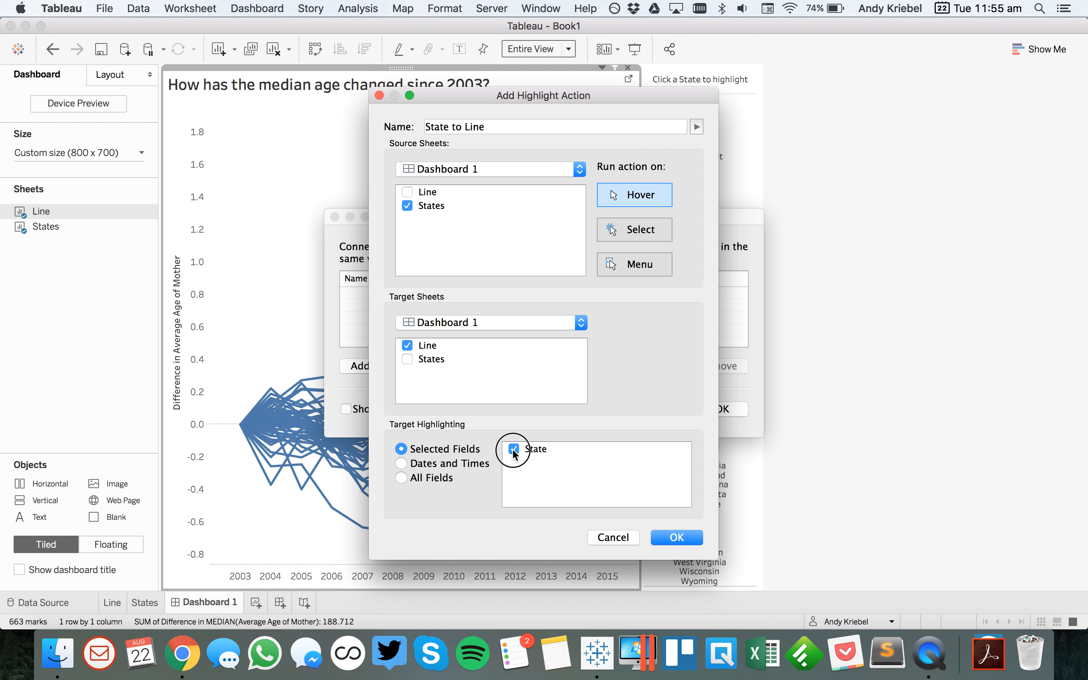
pyautogui.click(676, 537)
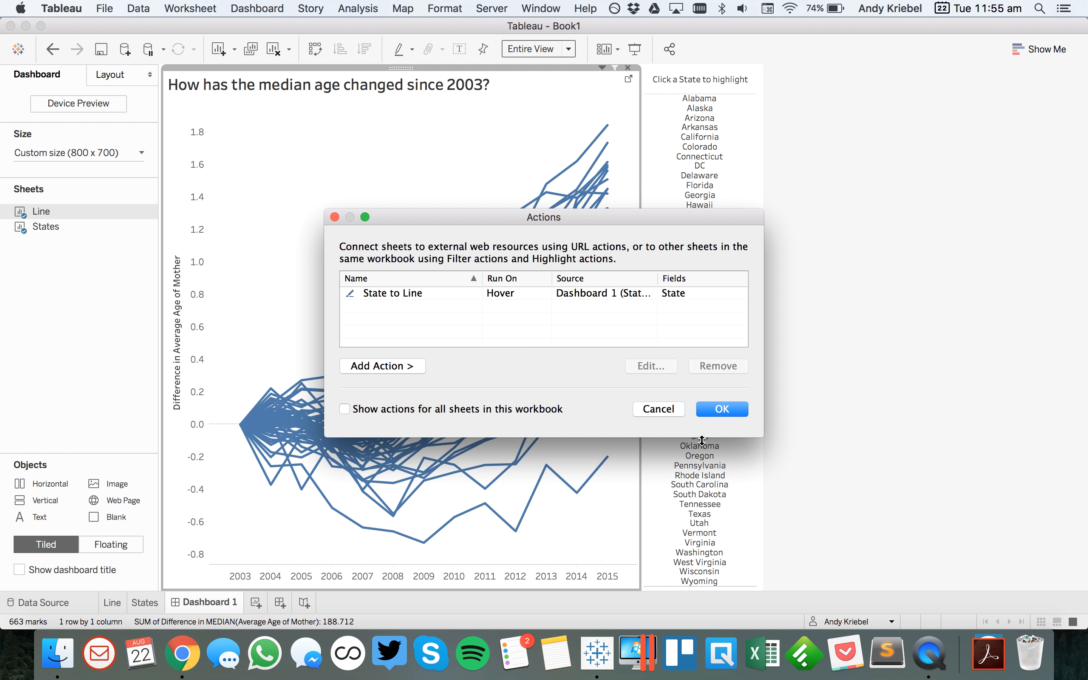
pyautogui.click(728, 409)
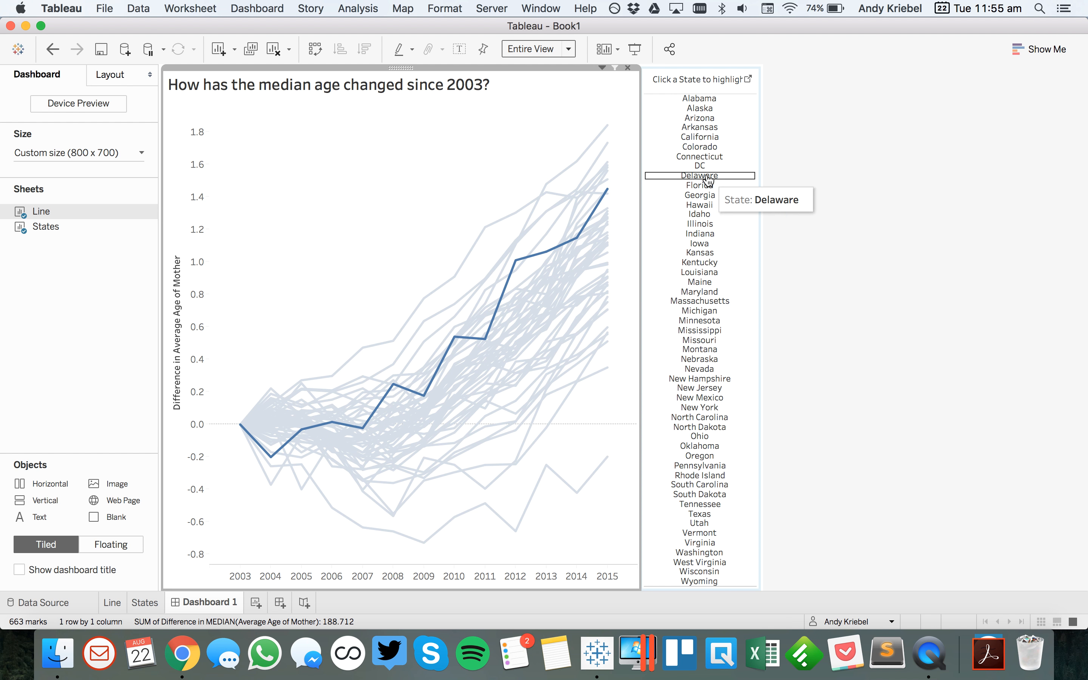
# Label the lines on the Line worksheet with State, showing labels only for highlighted marks and allowing overlap with other marks
pyautogui.click(627, 77)
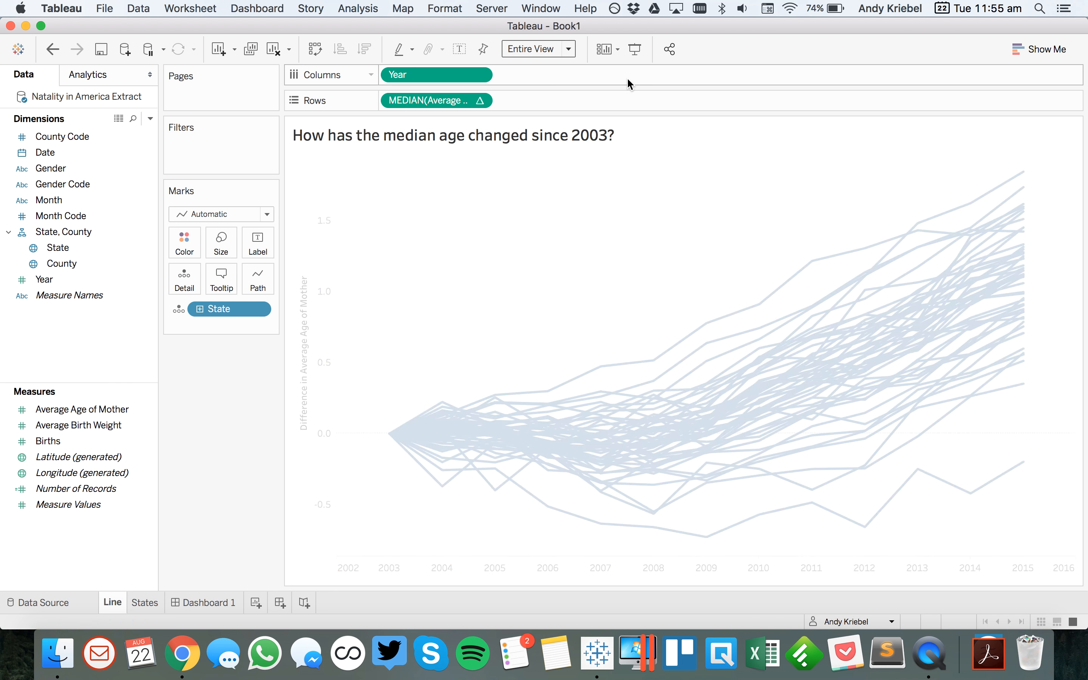
pyautogui.click(219, 310)
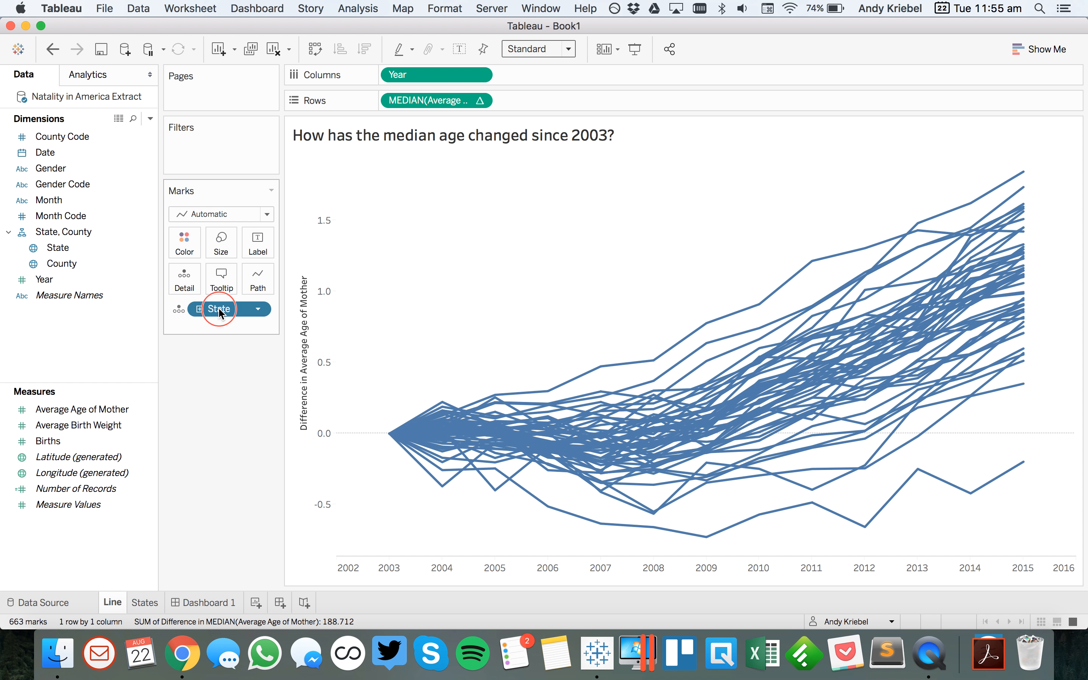
pyautogui.moveTo(220, 312); pyautogui.dragTo(255, 245)
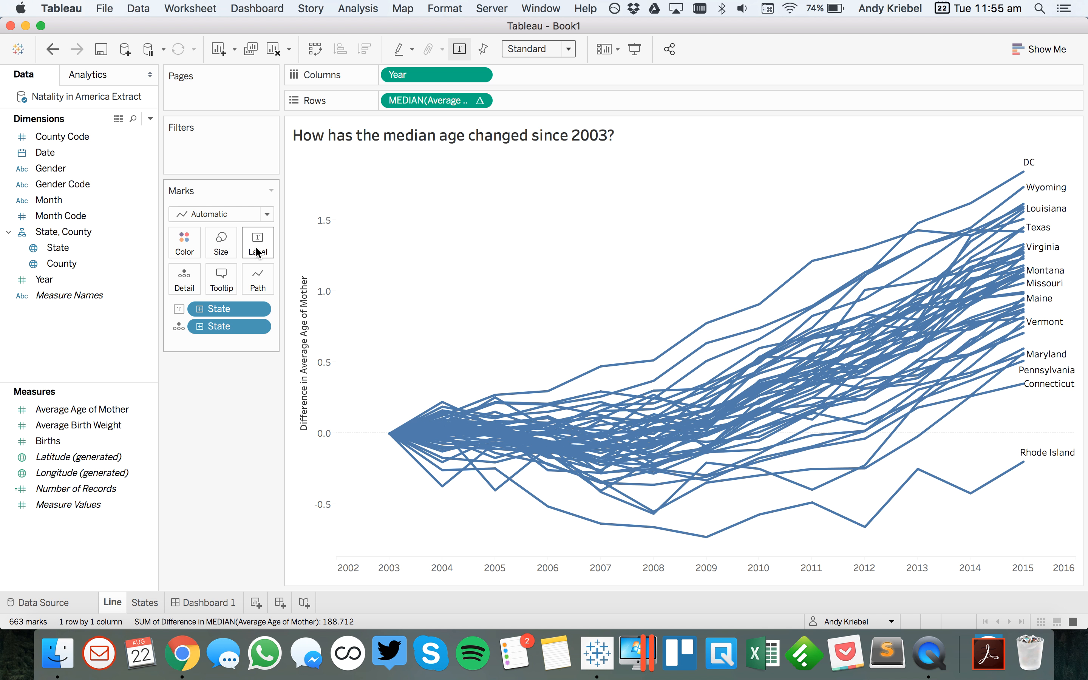
pyautogui.click(255, 245)
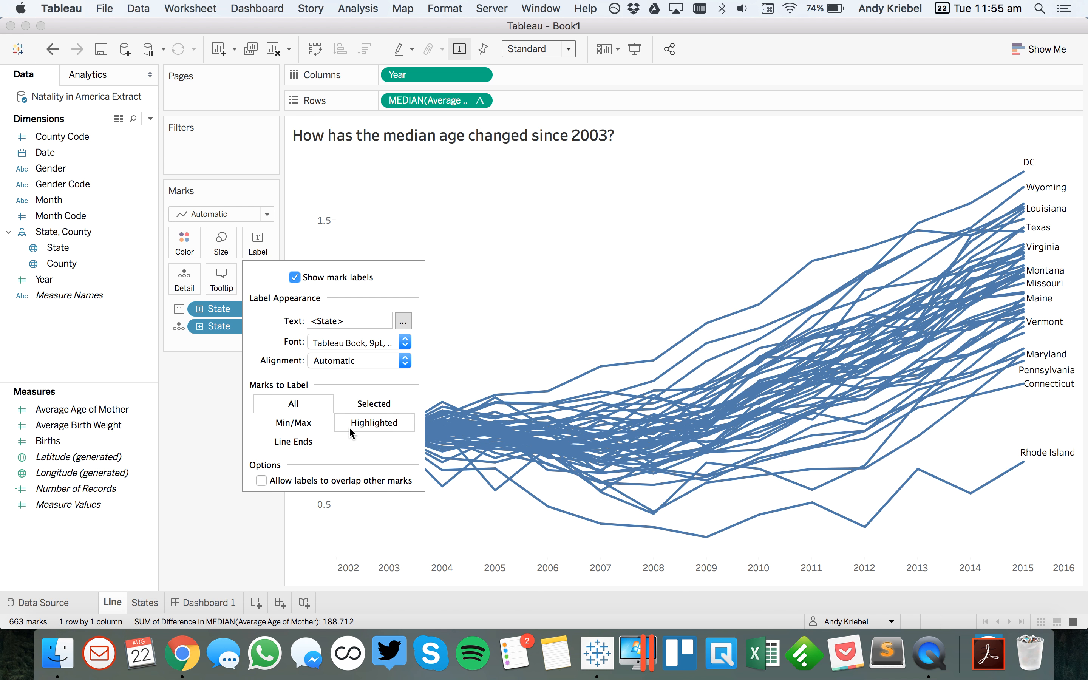
pyautogui.click(380, 421)
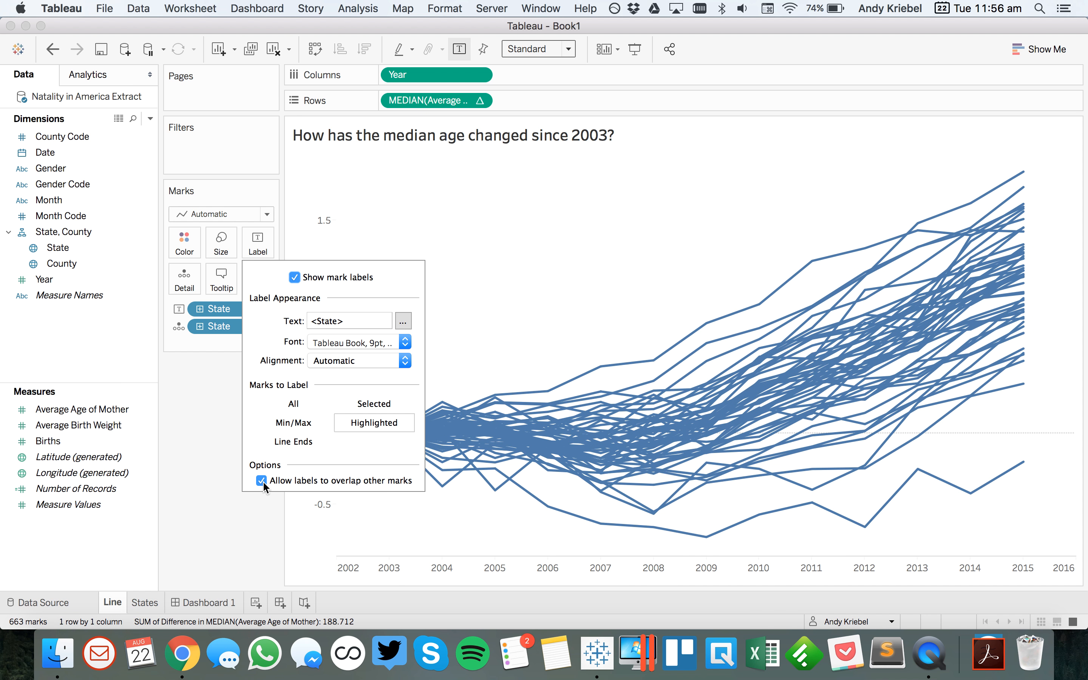
pyautogui.click(199, 503)
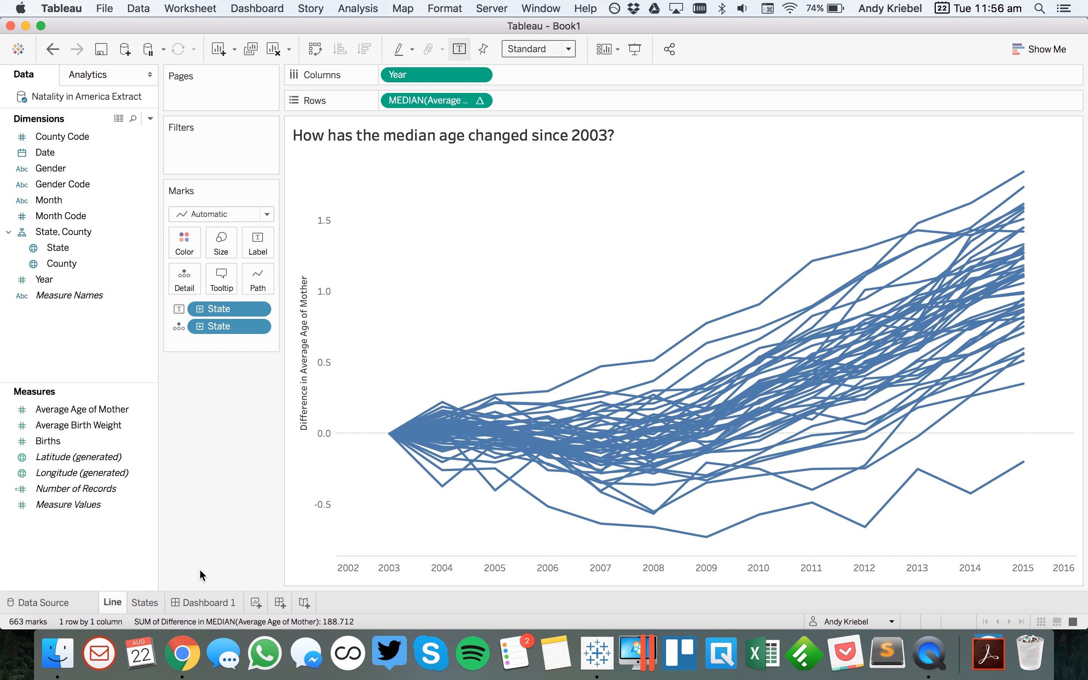
# Return to the dashboard and test the highlighting and label with Illinois
pyautogui.click(206, 605)
pyautogui.moveTo(692, 209)
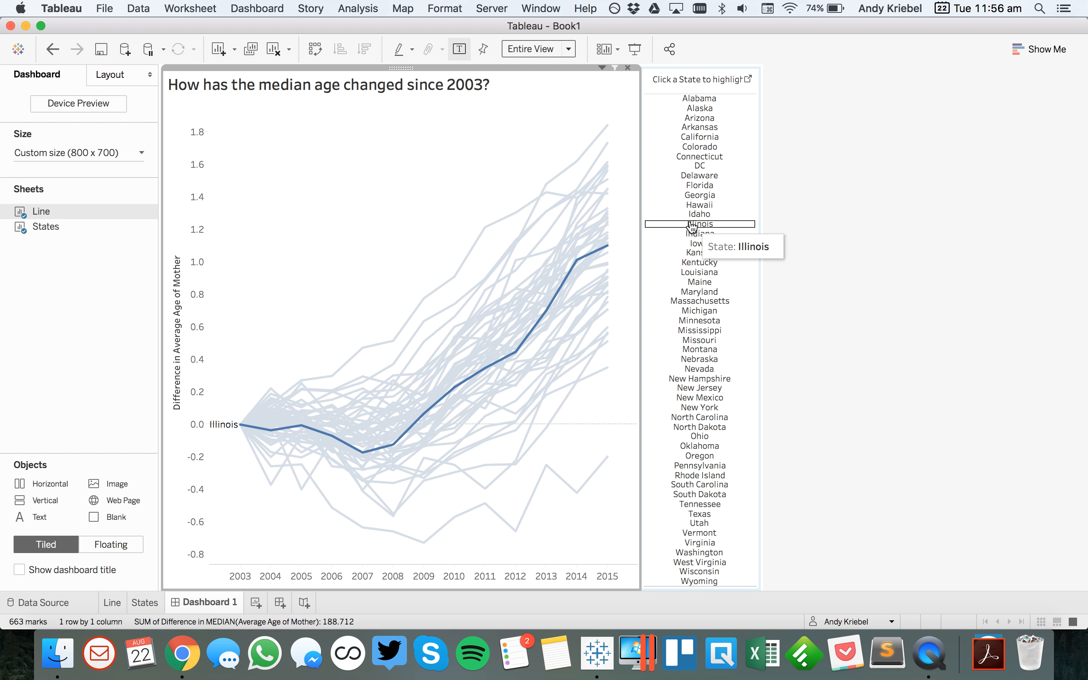
pyautogui.click(693, 224)
pyautogui.click(692, 224)
pyautogui.click(618, 163)
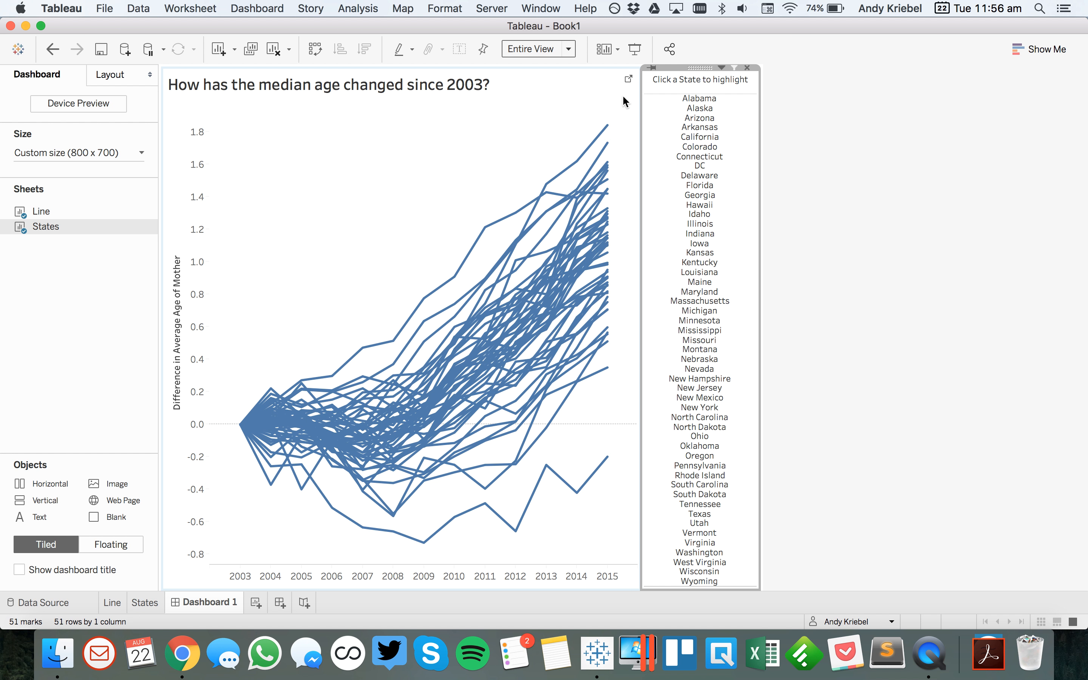
# Reopen the Line worksheet and review its mark label options, including label overlap
pyautogui.click(627, 81)
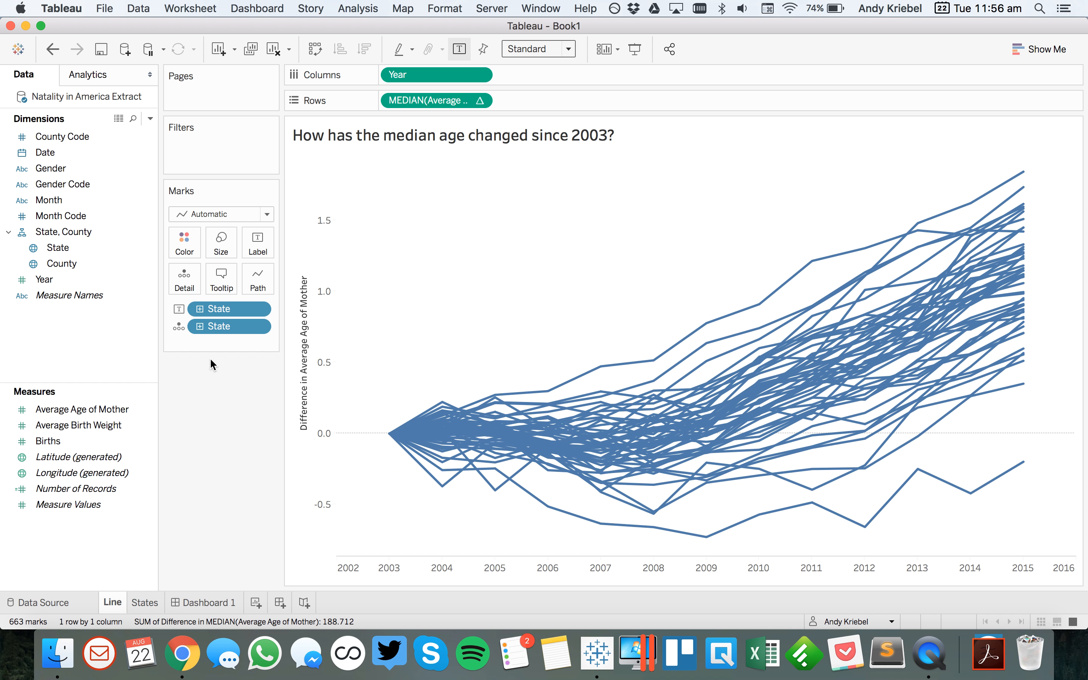
pyautogui.click(258, 243)
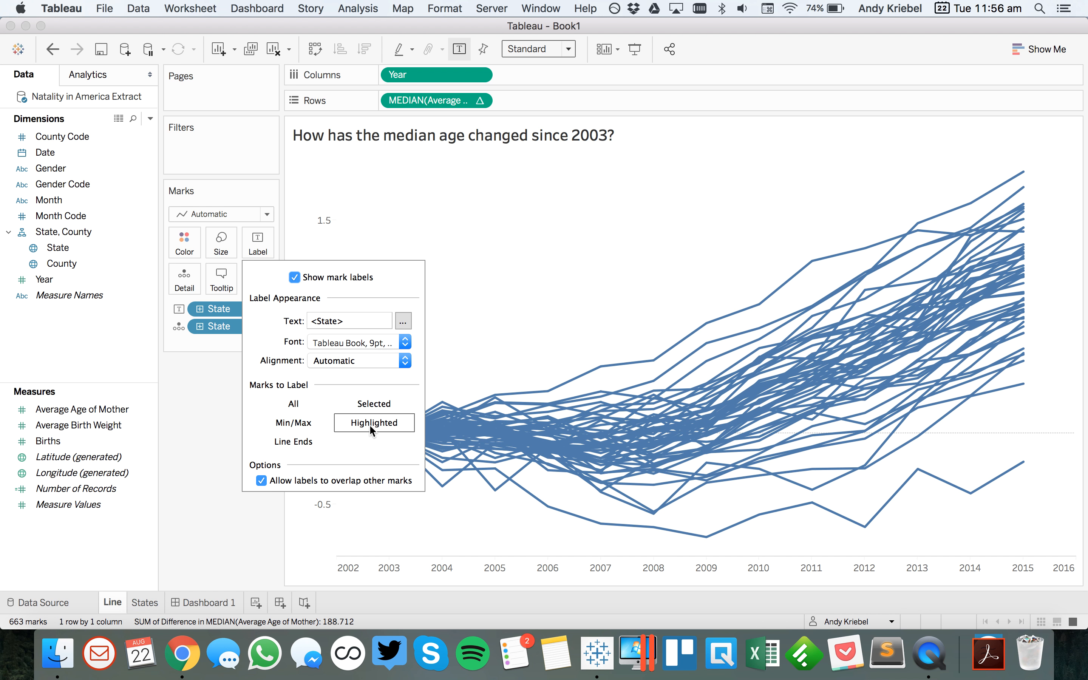
pyautogui.click(261, 480)
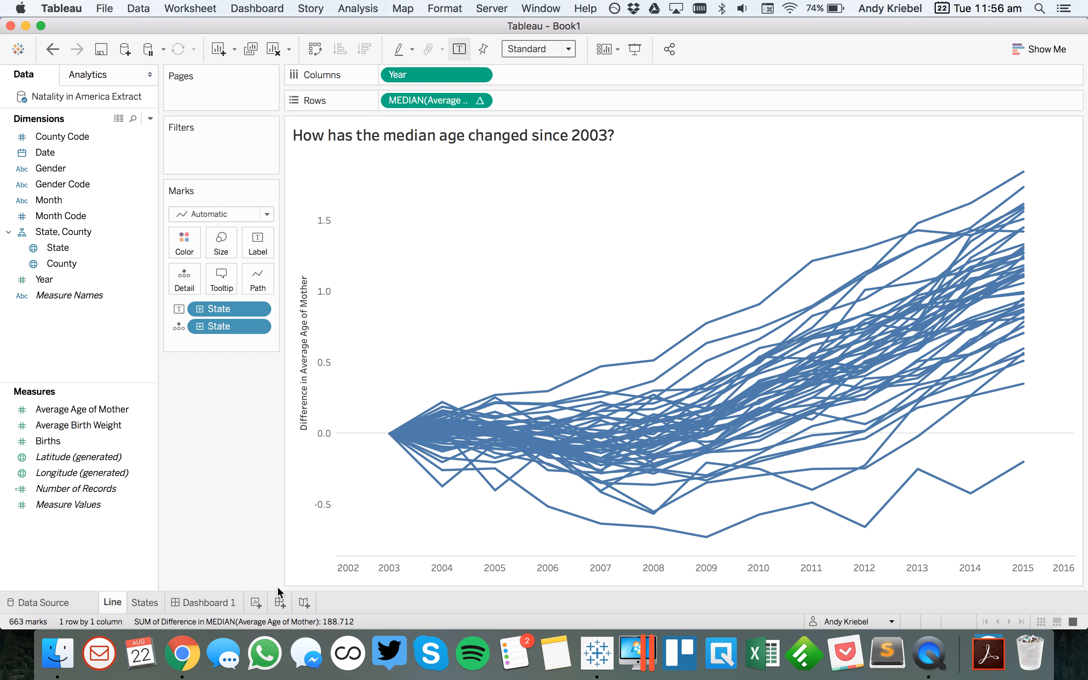
# Try a fixed range of 2002 to 2018 for the Year axis on the Line worksheet
pyautogui.doubleClick(385, 567)
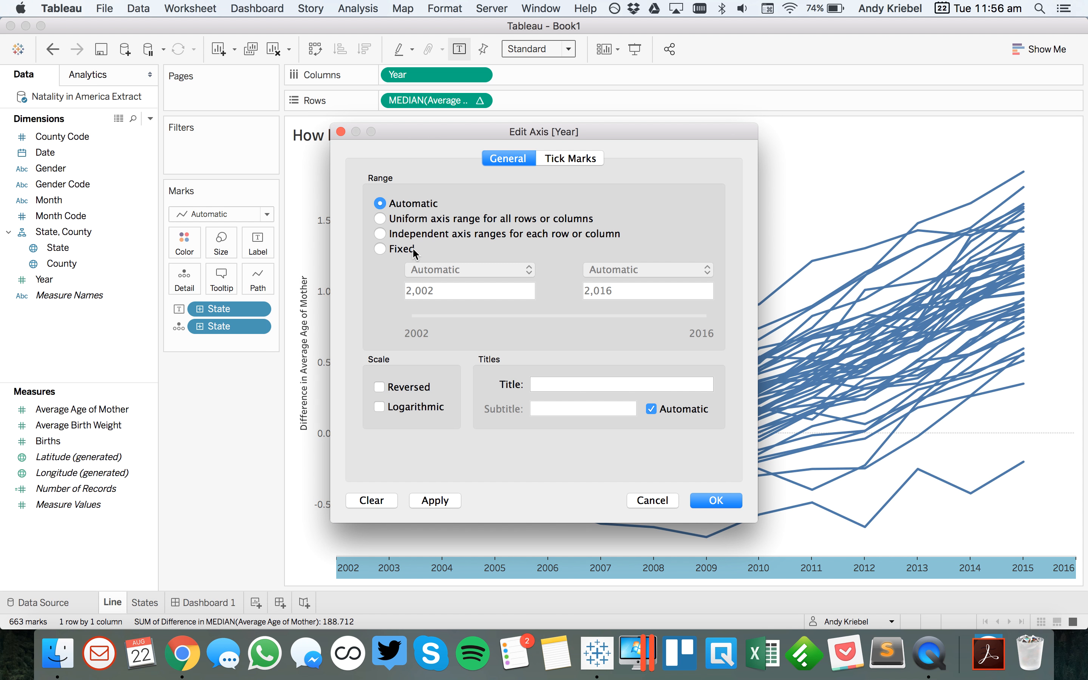
pyautogui.click(405, 248)
pyautogui.click(442, 291)
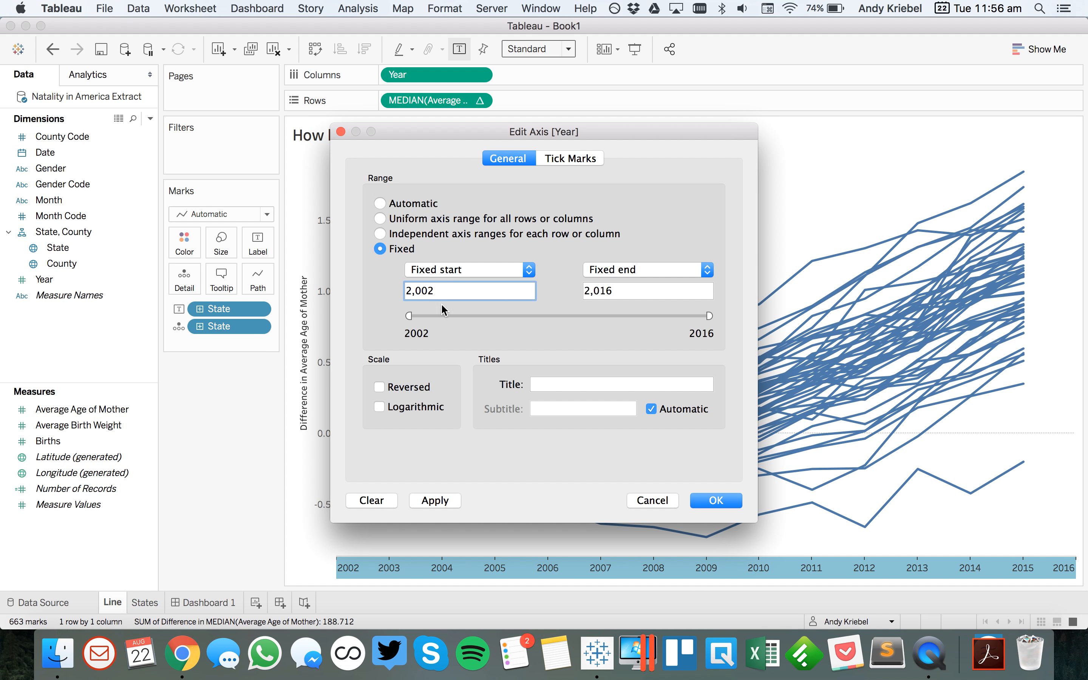
pyautogui.click(638, 288)
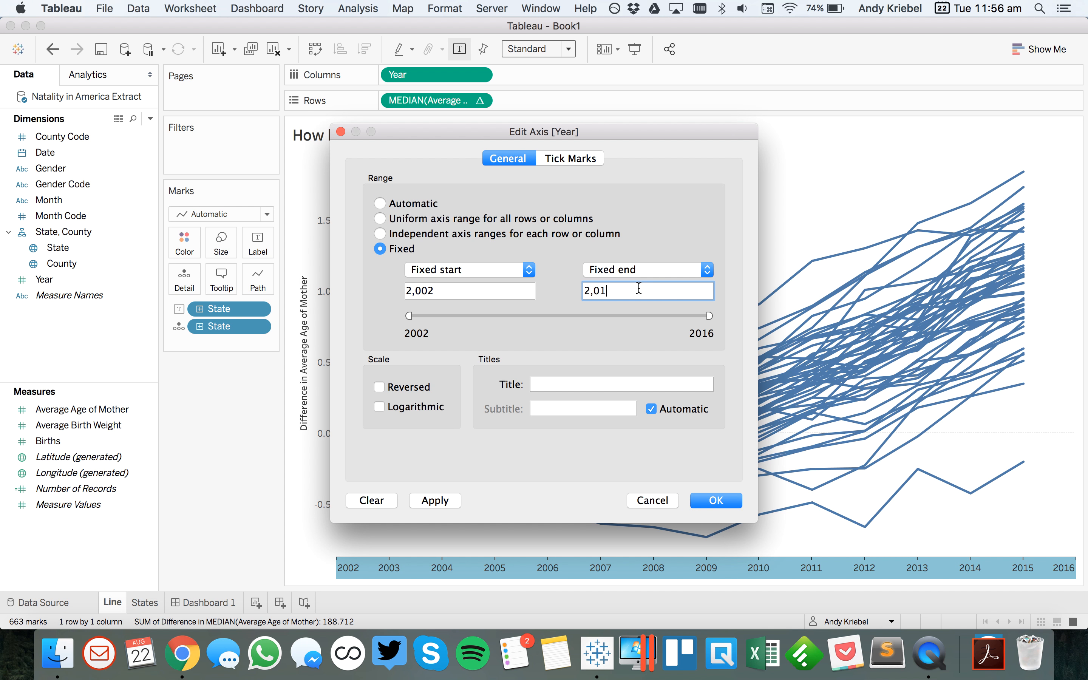
pyautogui.click(716, 500)
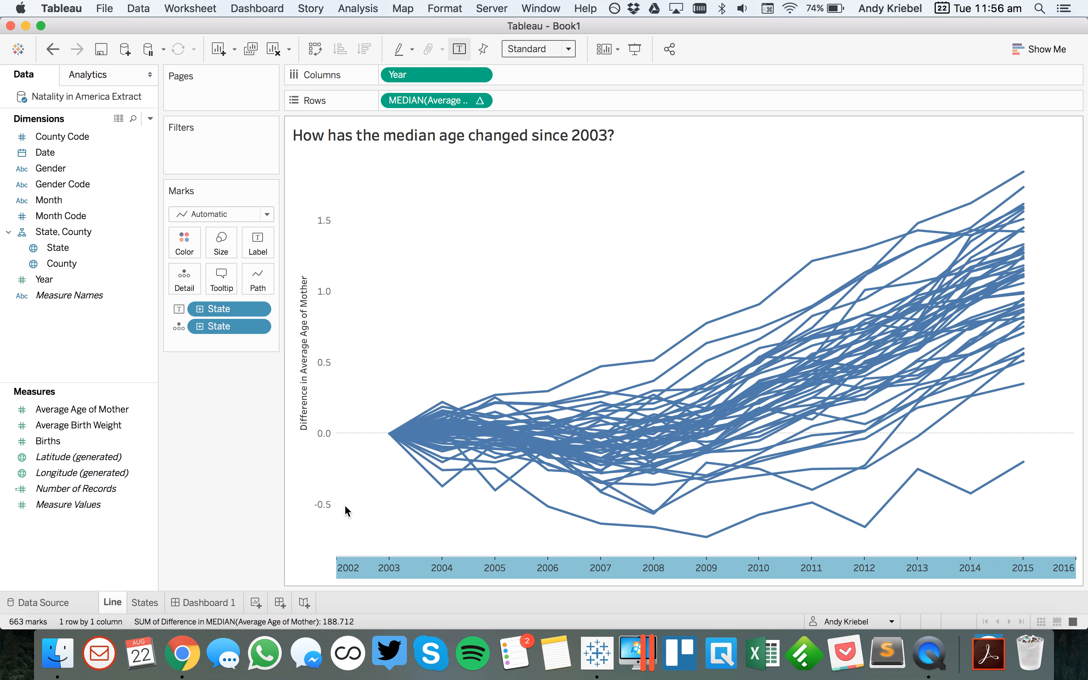
# Check the label placement on the dashboard by highlighting Massachusetts, and undo the fixed Year axis range
pyautogui.click(213, 600)
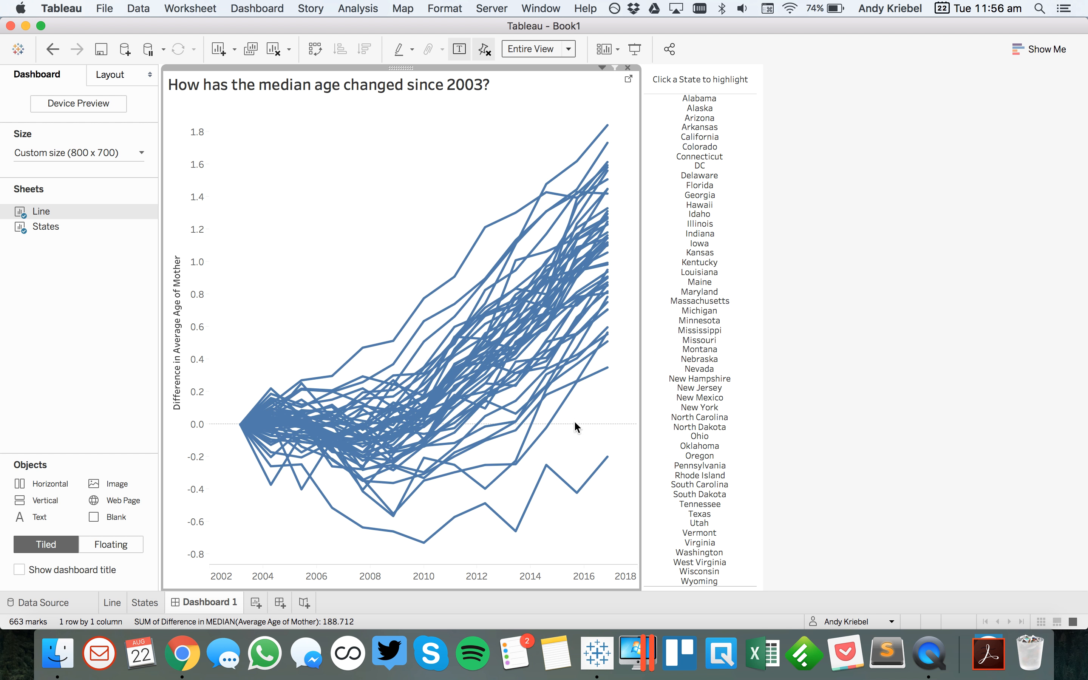
pyautogui.click(709, 305)
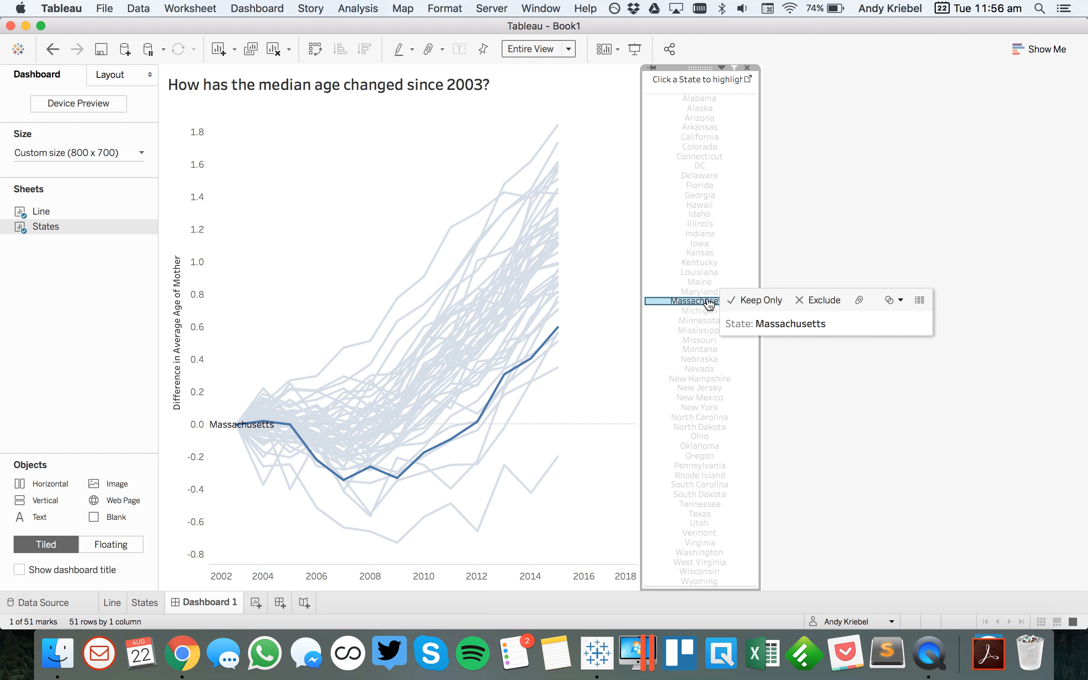
pyautogui.click(708, 305)
pyautogui.click(434, 579)
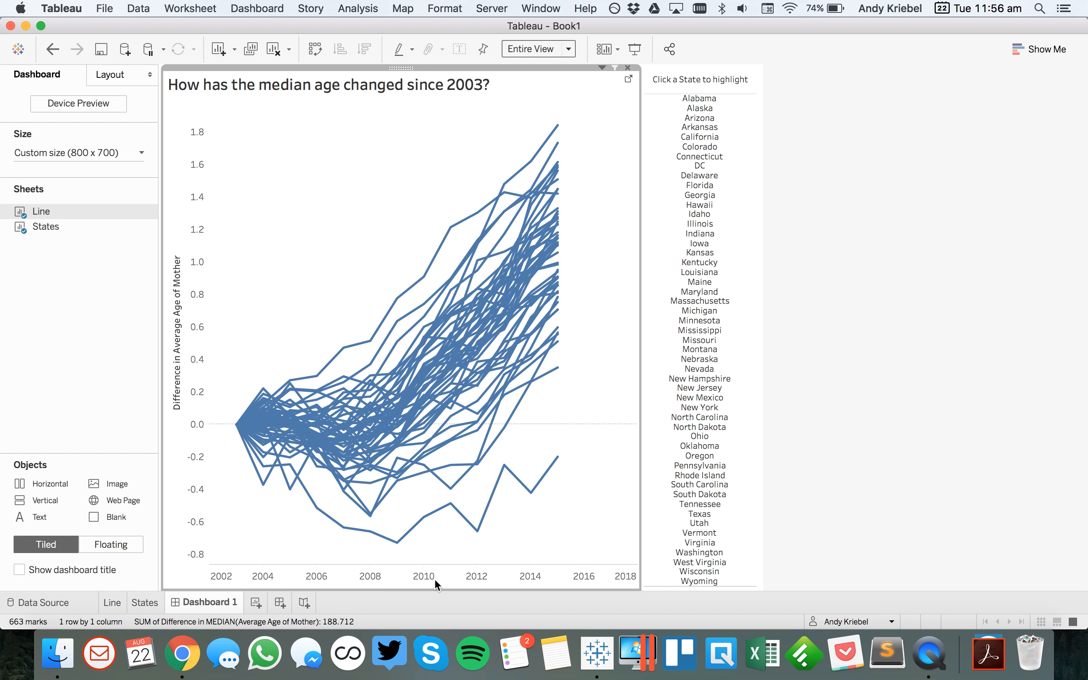
pyautogui.click(399, 168)
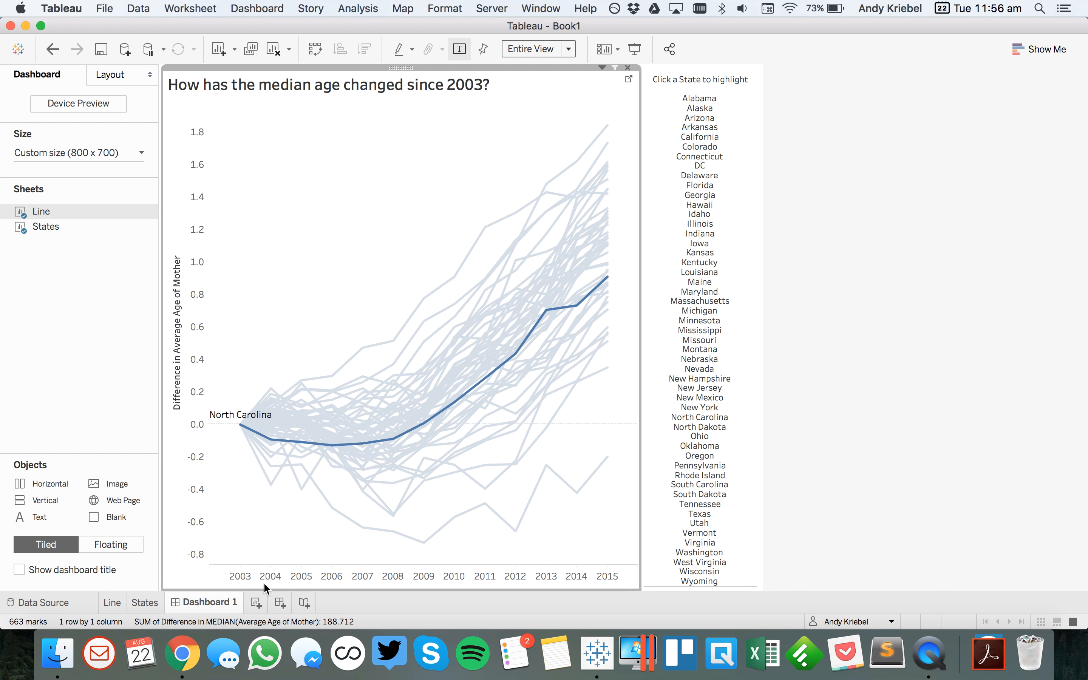
# Go back to the Line worksheet and check which marks its labels are set to show
pyautogui.click(145, 602)
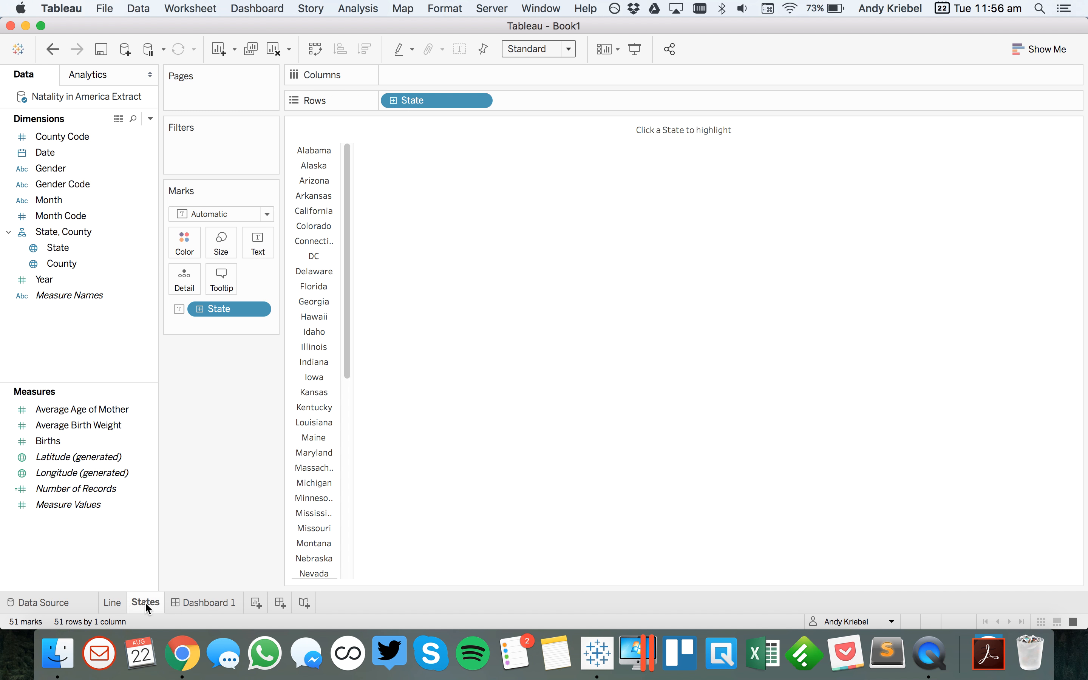
pyautogui.click(113, 600)
pyautogui.click(258, 242)
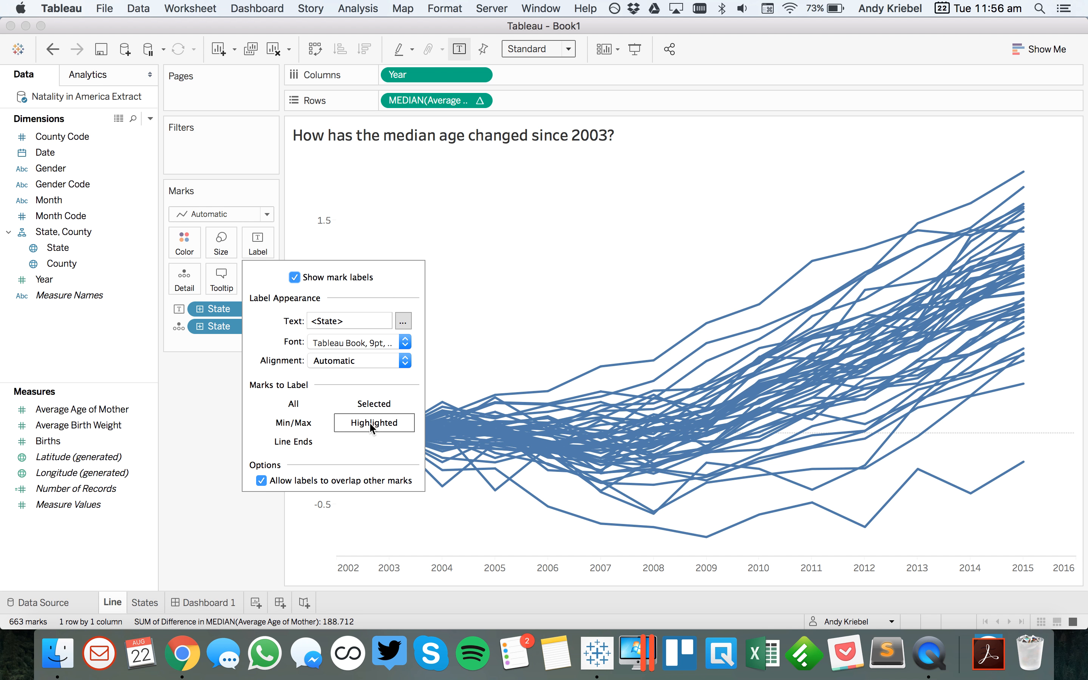
pyautogui.click(191, 428)
# Create a calculated field and name it State Label
pyautogui.rightClick(88, 350)
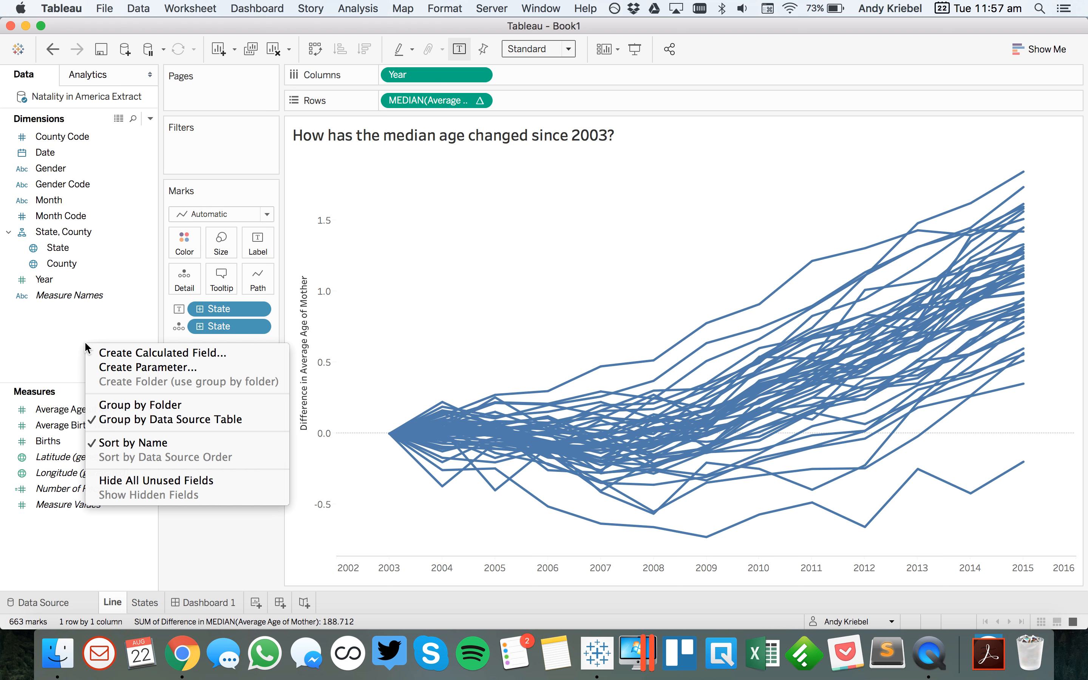
pyautogui.click(132, 356)
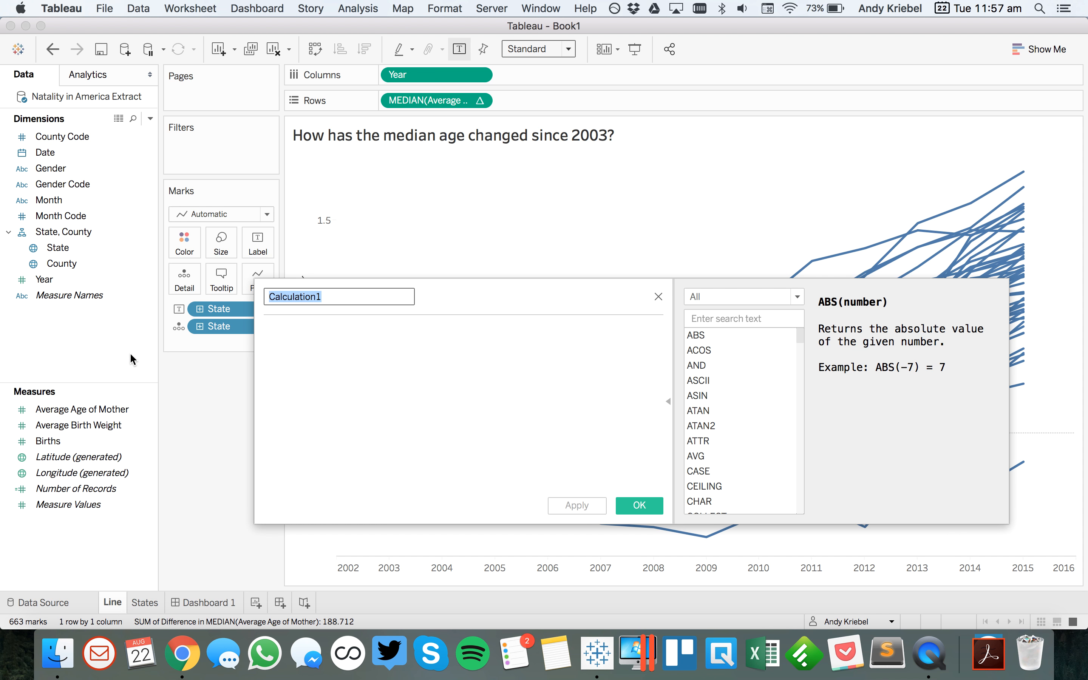
pyautogui.write('State')
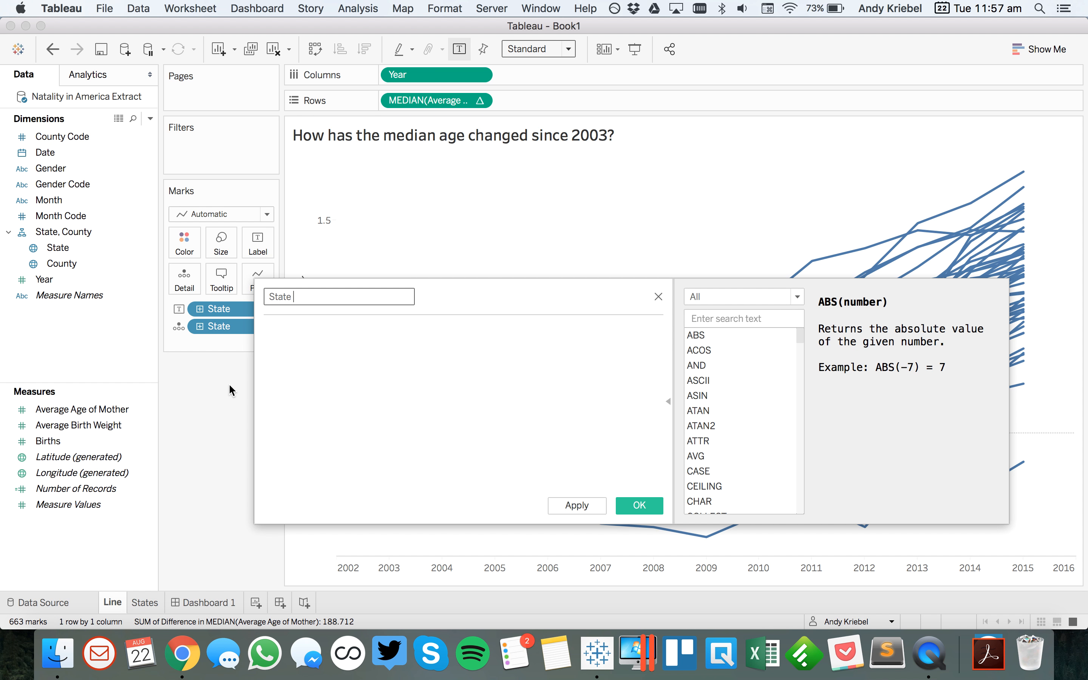
pyautogui.write(' Label')
pyautogui.press('Tab')
# Define the State Label calculation as IF [Year]=2016 then [State] END and save it
pyautogui.write('IF  year')
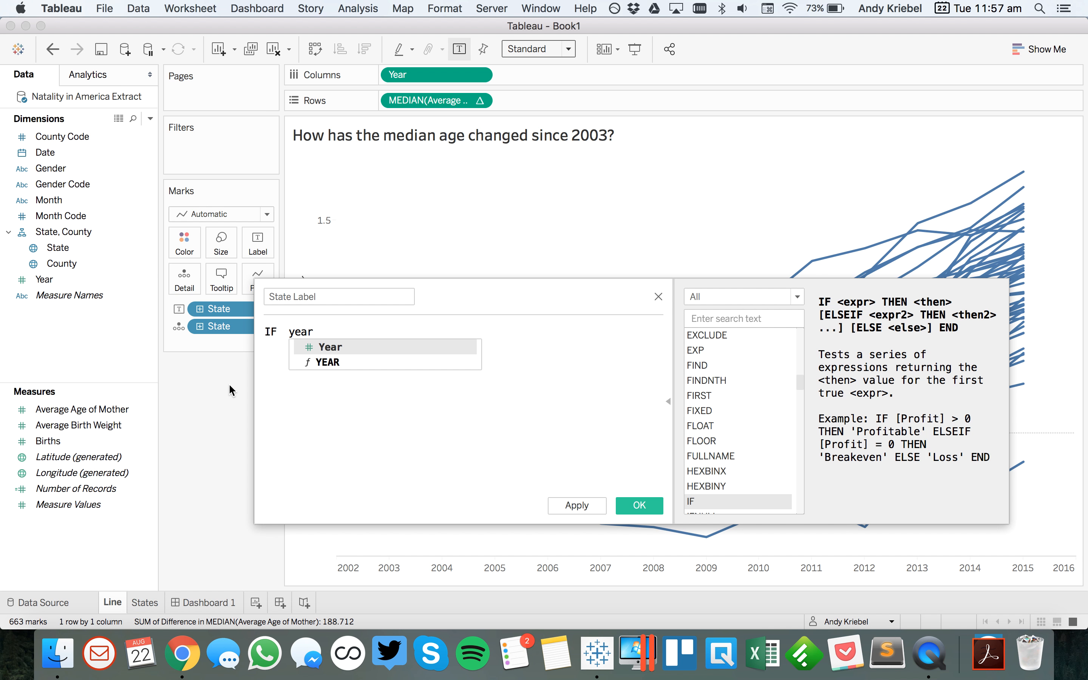
pyautogui.press('Return')
pyautogui.write('=2016 then')
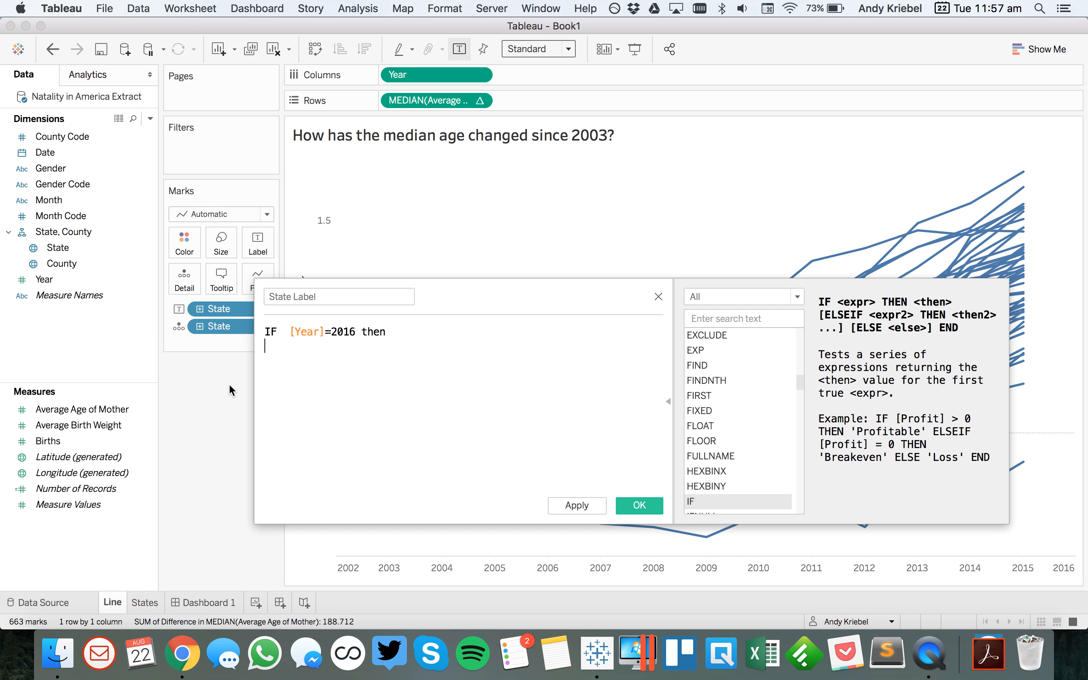
pyautogui.write(' st')
pyautogui.press('Down')
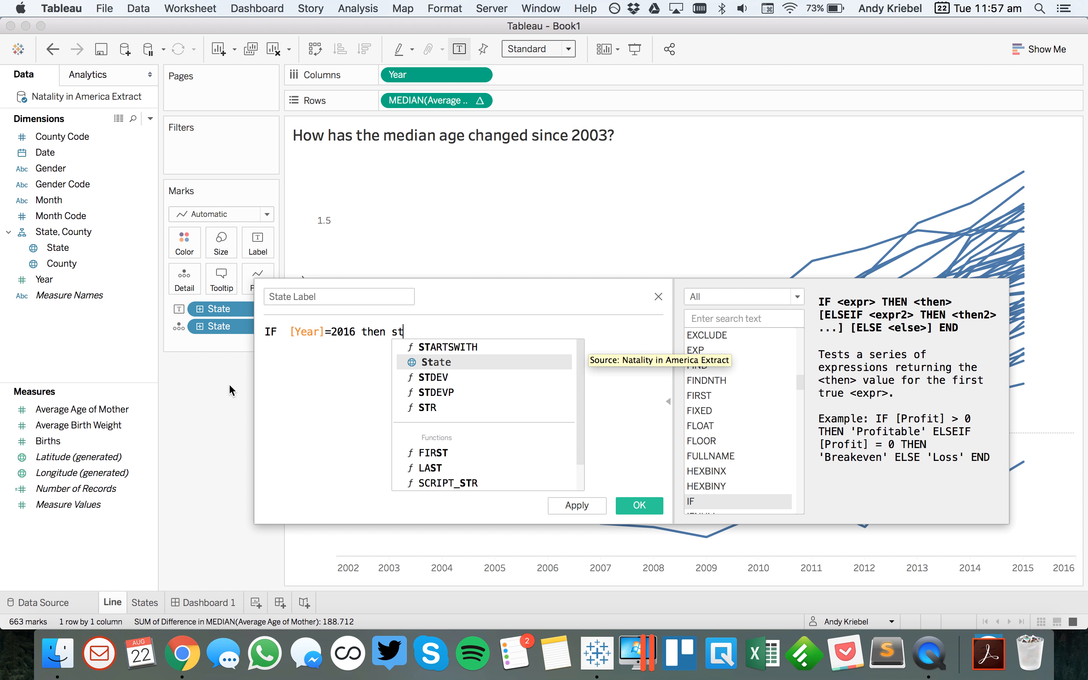
pyautogui.press('Return')
pyautogui.write('END')
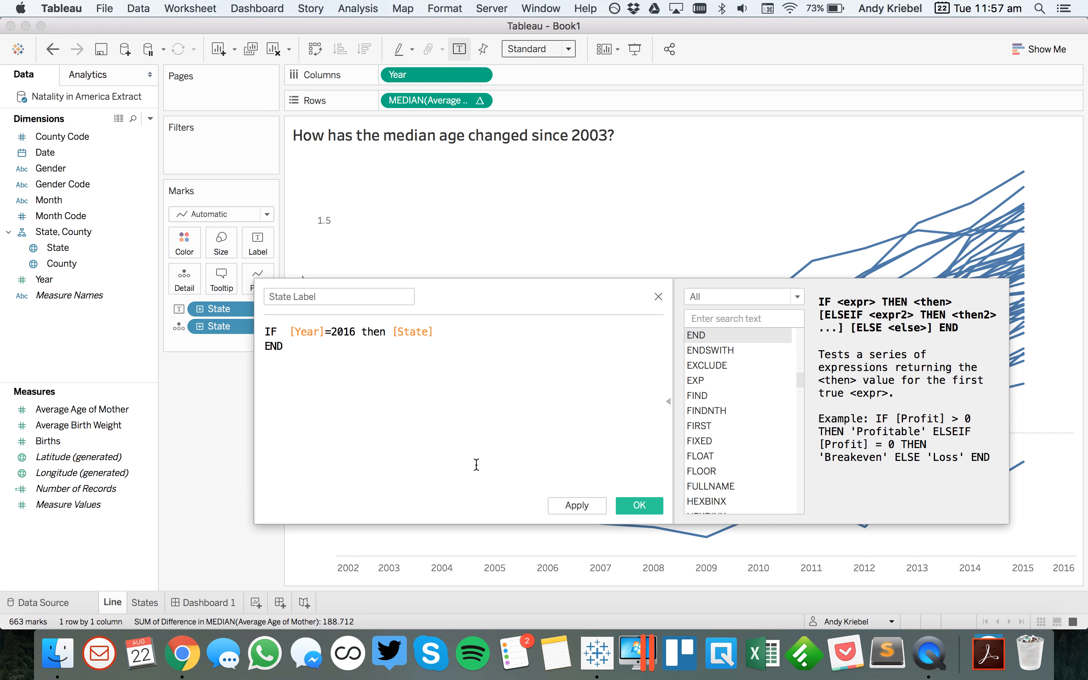
pyautogui.click(640, 506)
# Replace State with State Label as the lines' label, and test it on the dashboard by highlighting states such as Massachusetts
pyautogui.moveTo(50, 231); pyautogui.dragTo(232, 310)
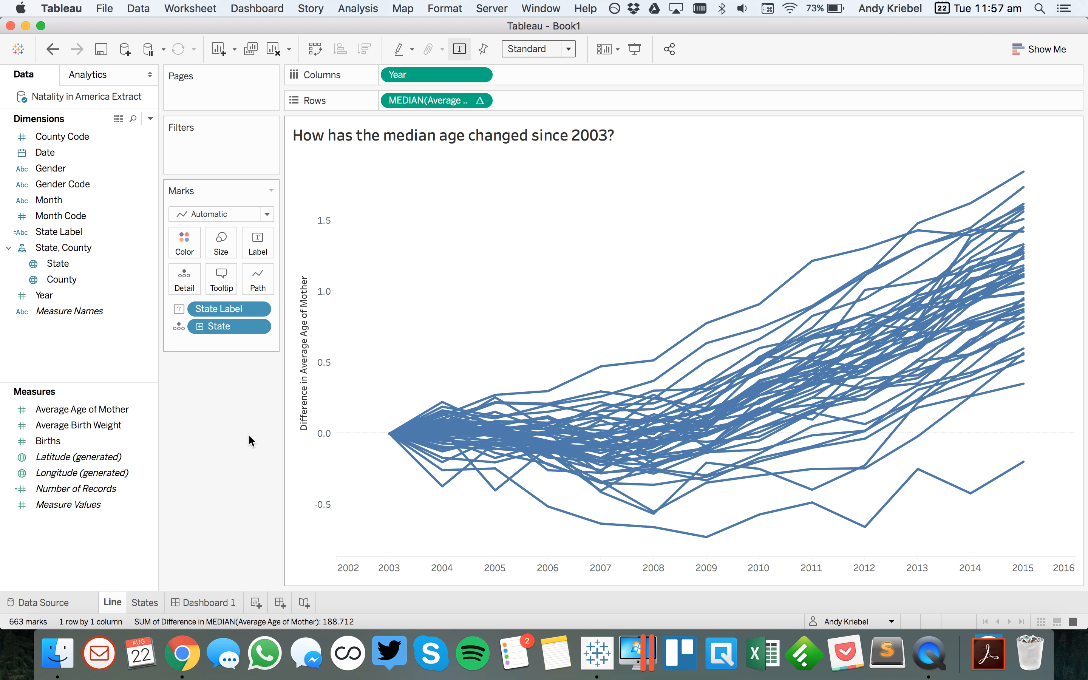
pyautogui.click(208, 607)
pyautogui.moveTo(714, 300)
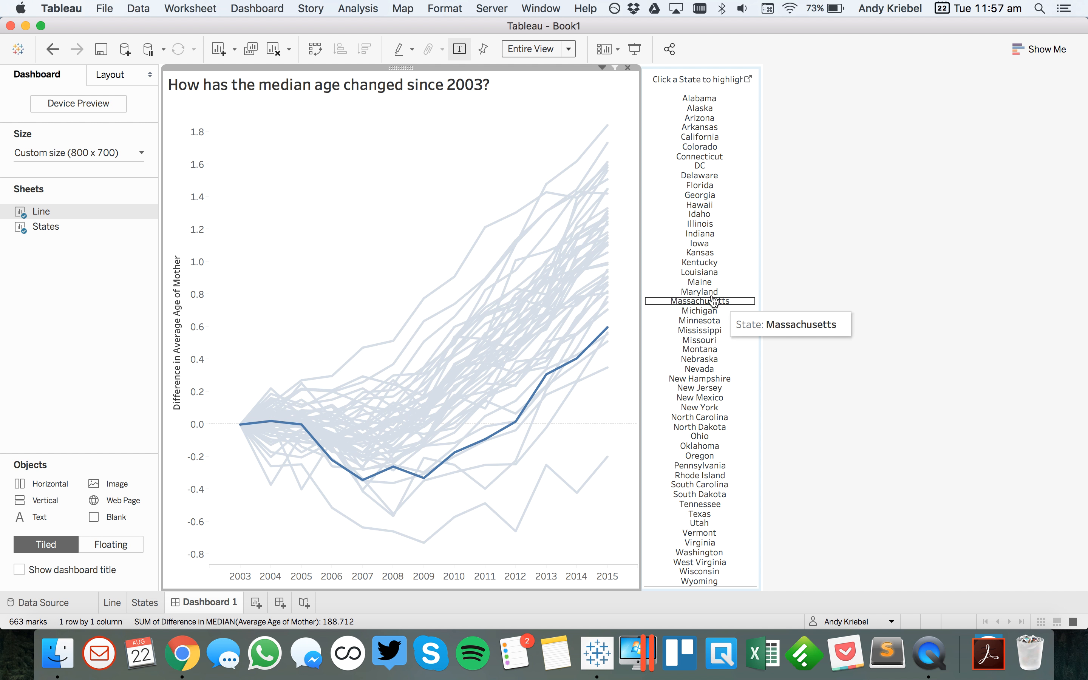
pyautogui.click(704, 275)
pyautogui.click(704, 276)
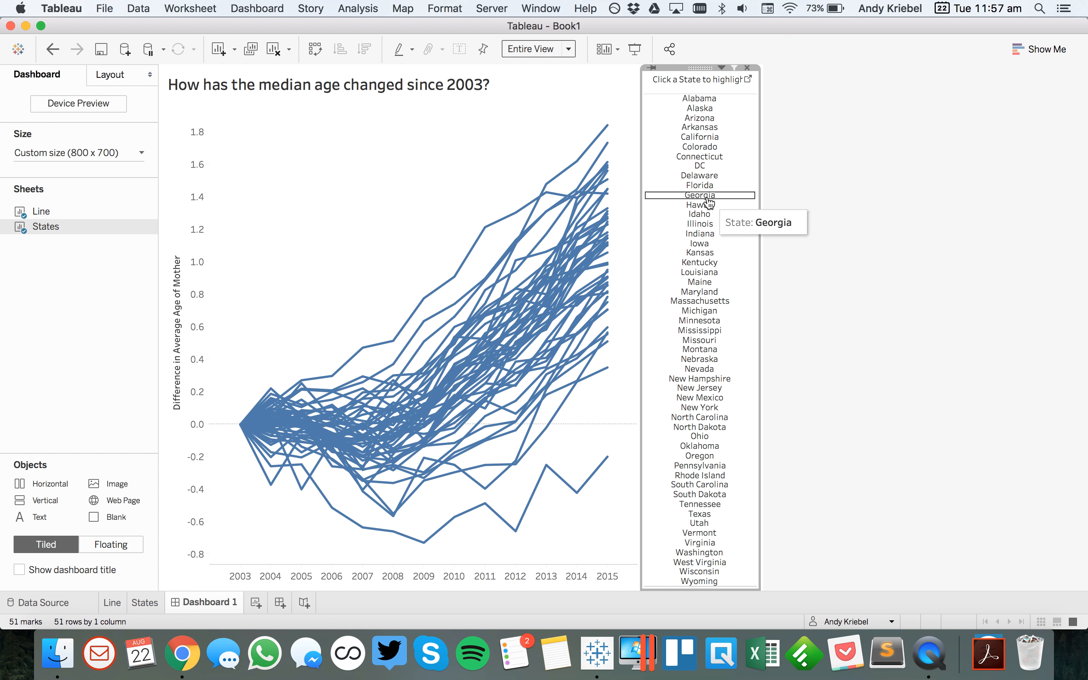
pyautogui.moveTo(709, 203)
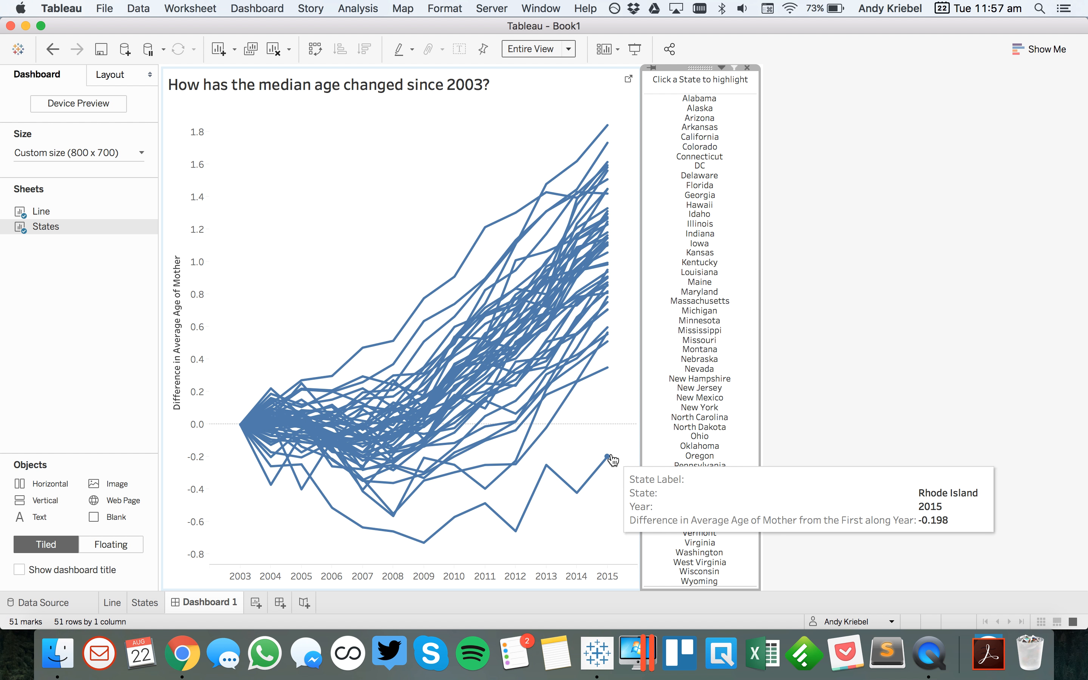
# Edit the State Label calculation from the Line worksheet so its condition uses Year 2015
pyautogui.click(144, 604)
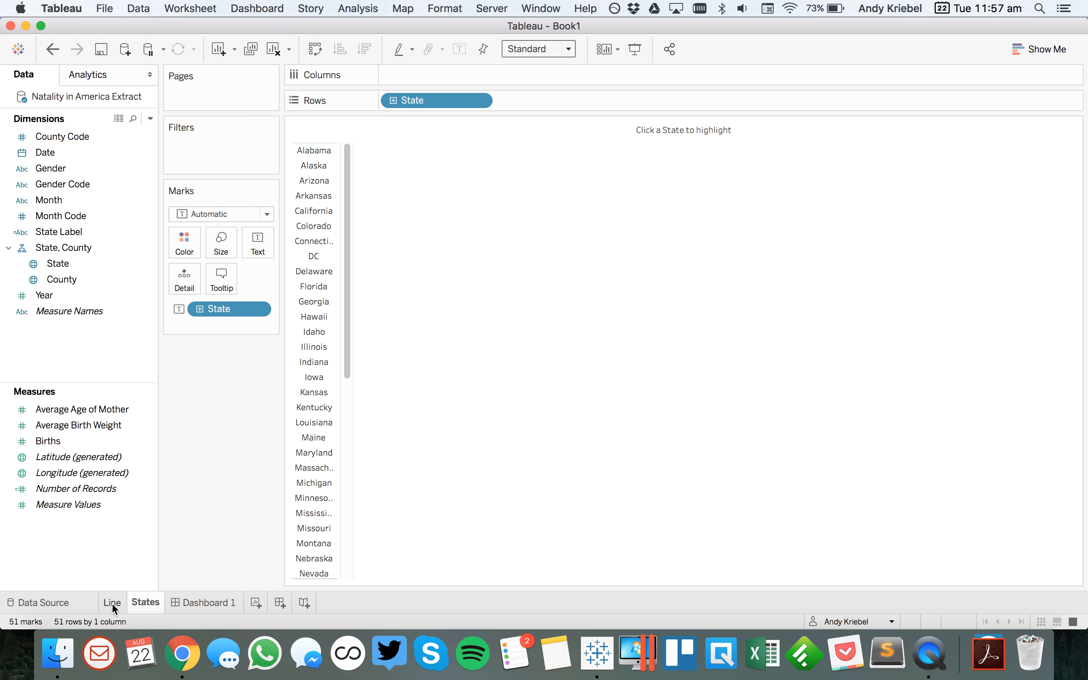
pyautogui.click(113, 602)
pyautogui.click(33, 232)
pyautogui.rightClick(57, 233)
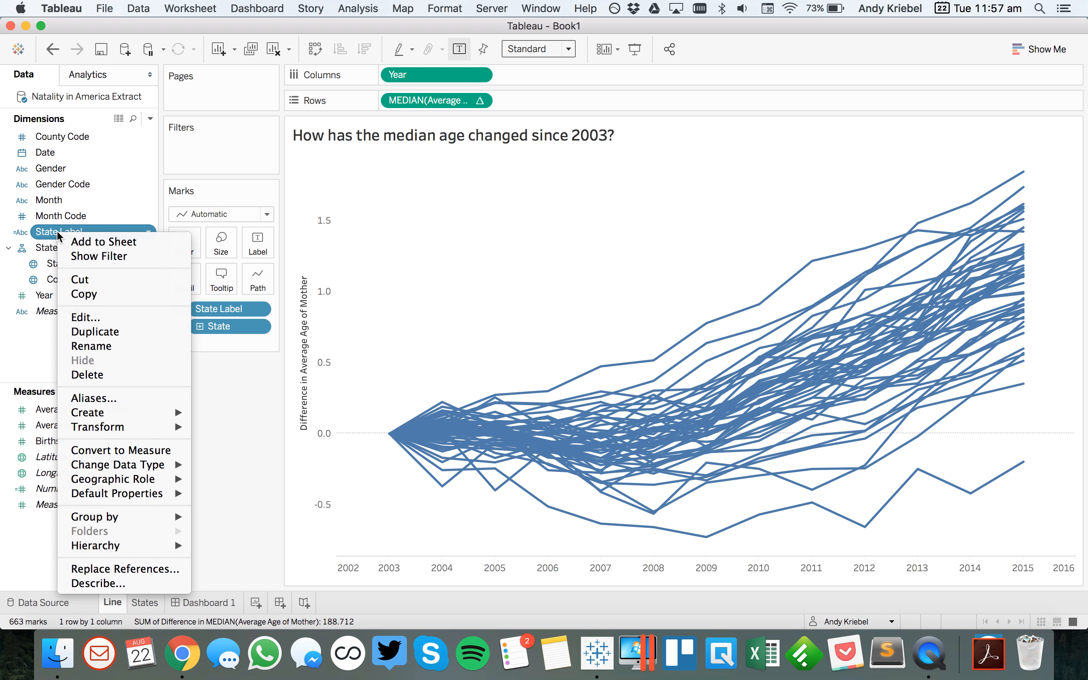
pyautogui.click(90, 322)
pyautogui.click(355, 331)
pyautogui.press('BackSpace')
pyautogui.write('5')
pyautogui.click(642, 505)
# Test the labels on the dashboard by highlighting Michigan, Maine, New Hampshire and North Carolina, and clear the highlight
pyautogui.click(206, 602)
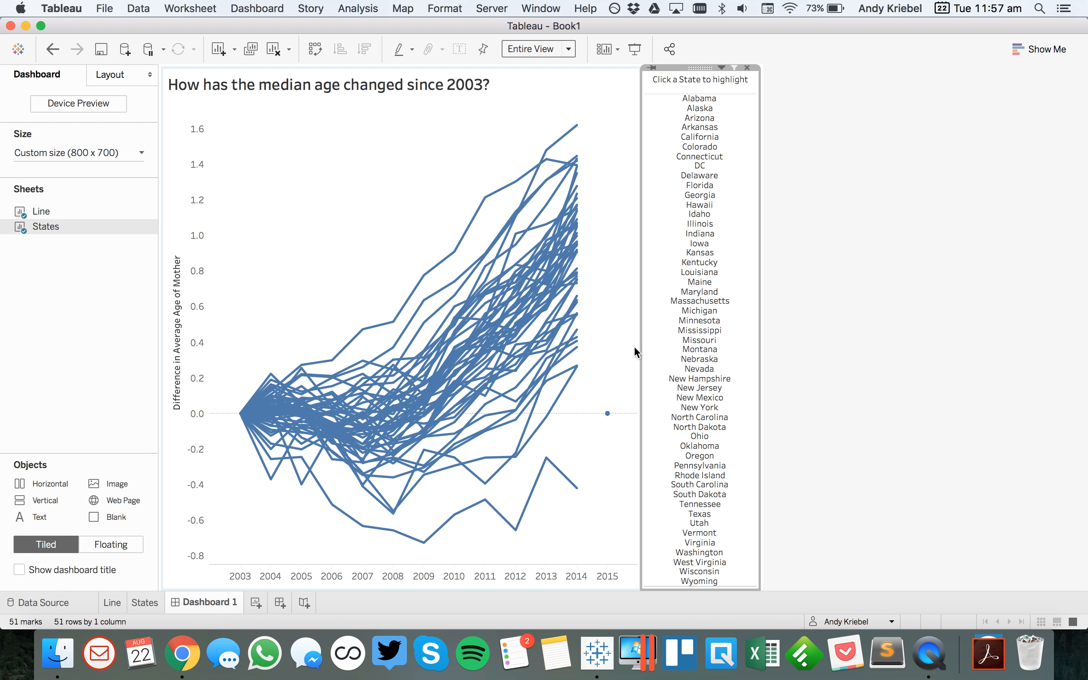
pyautogui.click(700, 313)
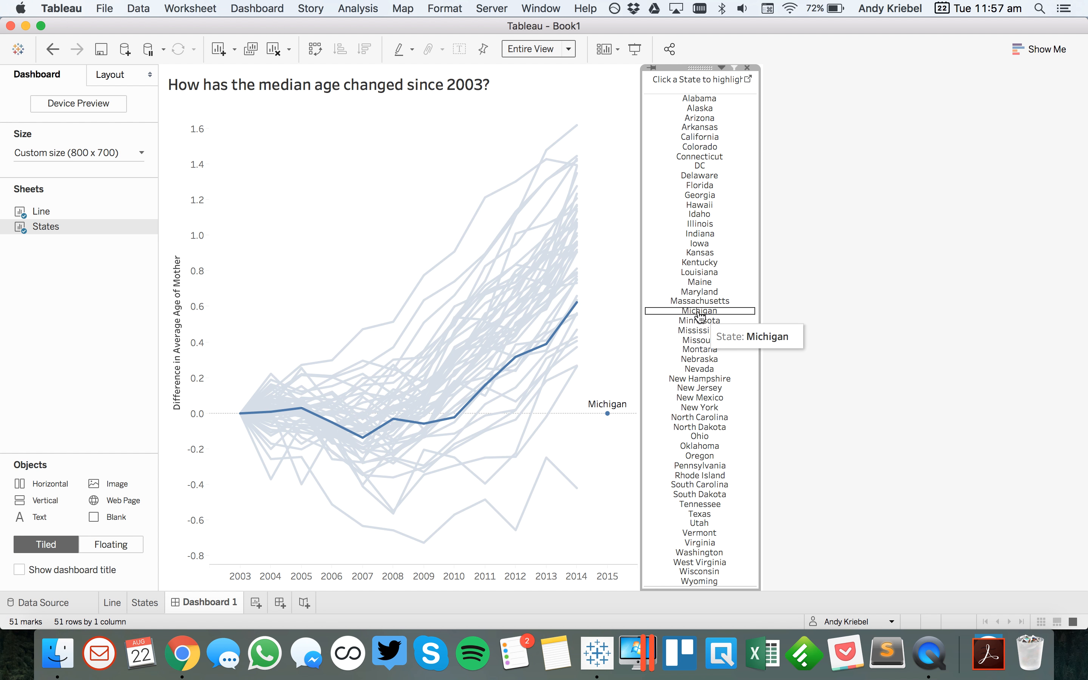
pyautogui.click(702, 284)
pyautogui.click(700, 379)
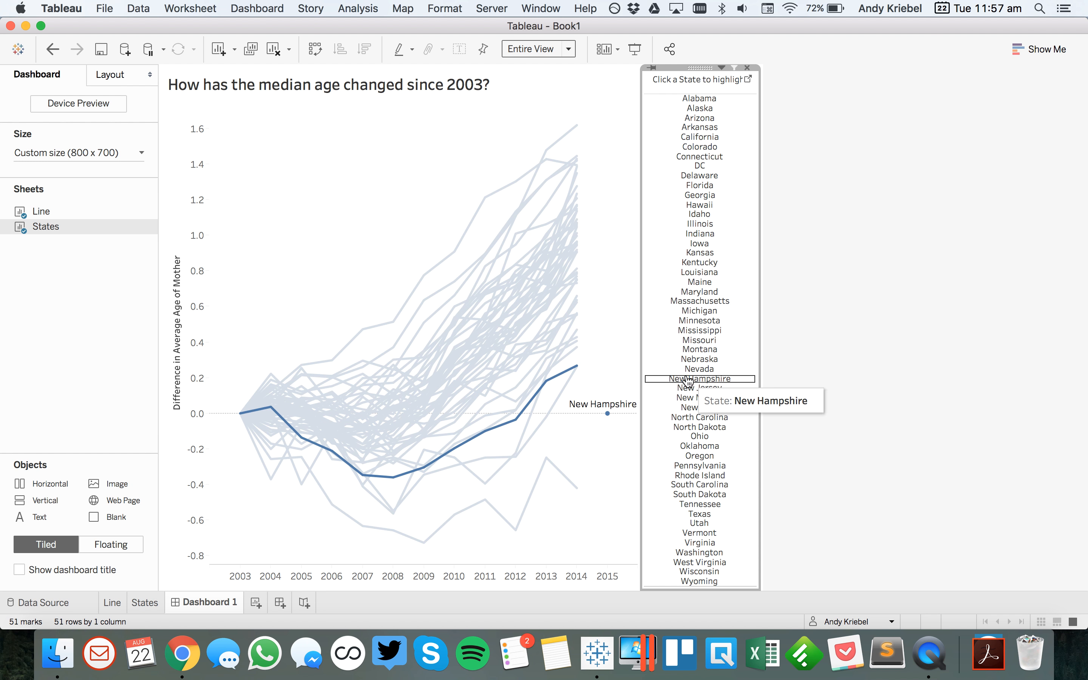
pyautogui.click(695, 418)
pyautogui.click(636, 414)
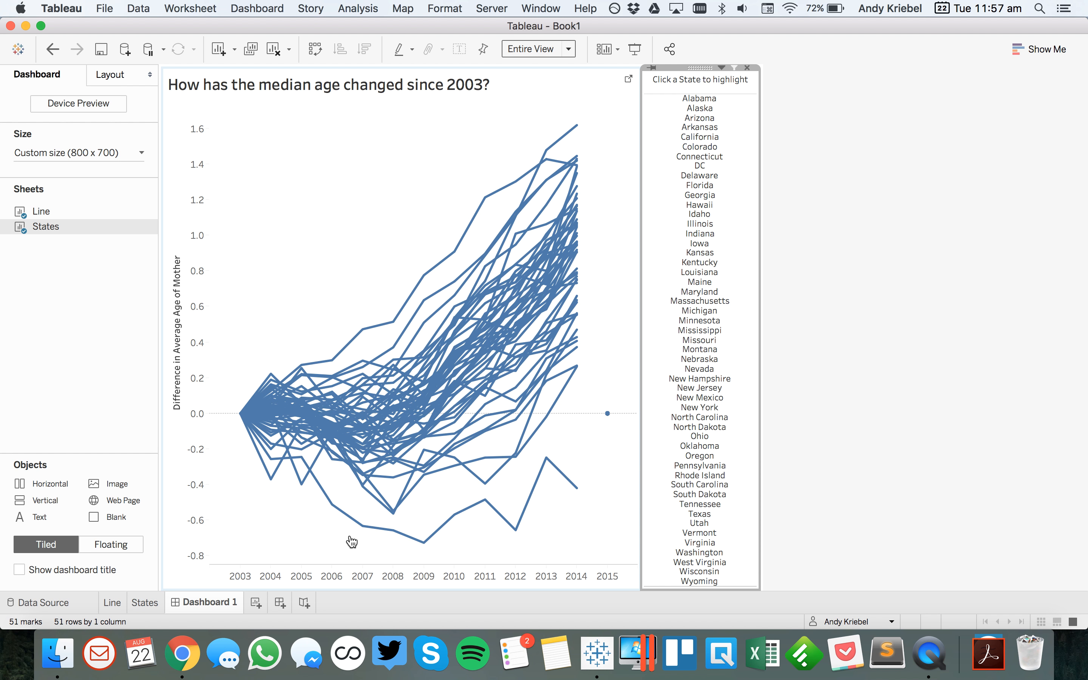
# Convert the State Label mark label on the Line worksheet to an attribute, and check it on the dashboard with Georgia and Montana
pyautogui.click(116, 605)
pyautogui.click(263, 313)
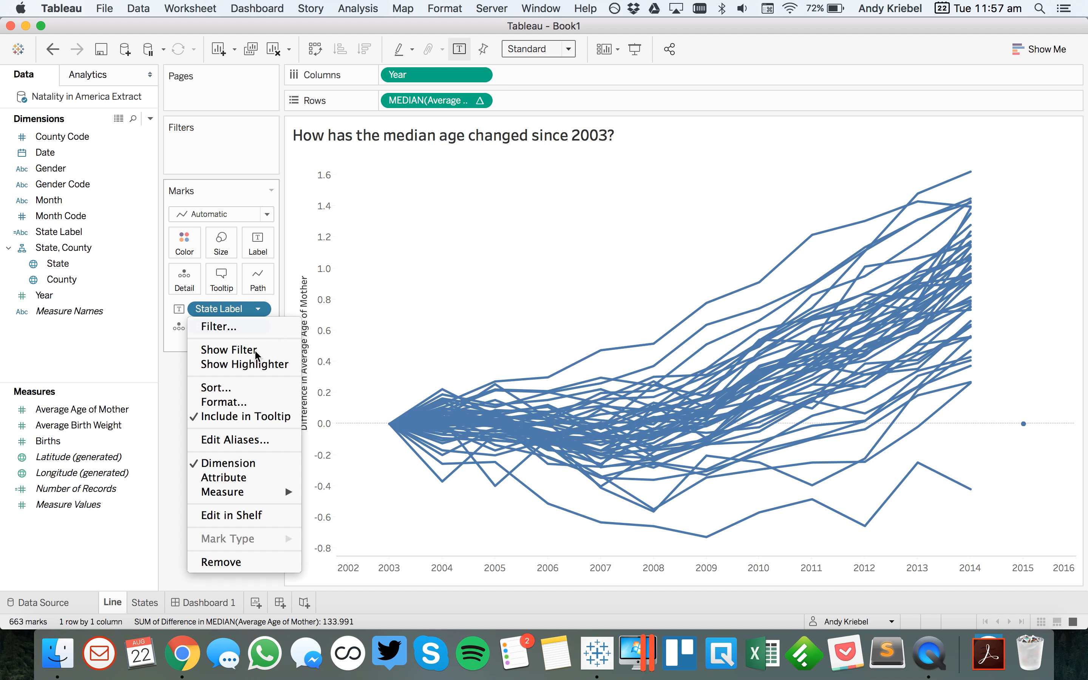
pyautogui.click(245, 477)
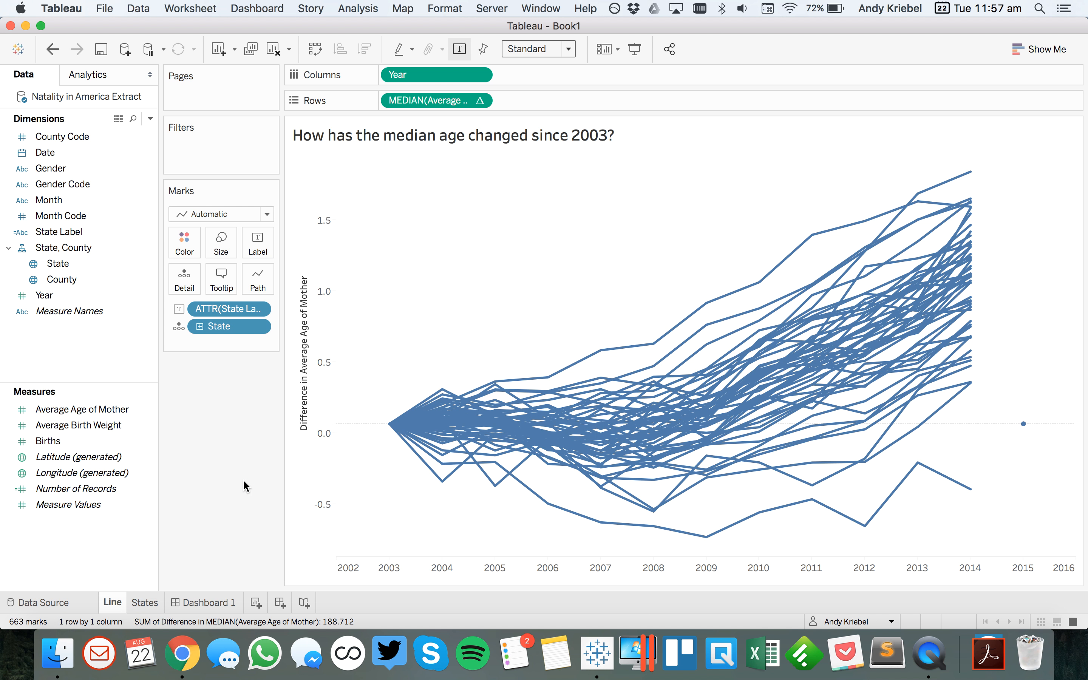
pyautogui.click(205, 602)
pyautogui.moveTo(710, 204)
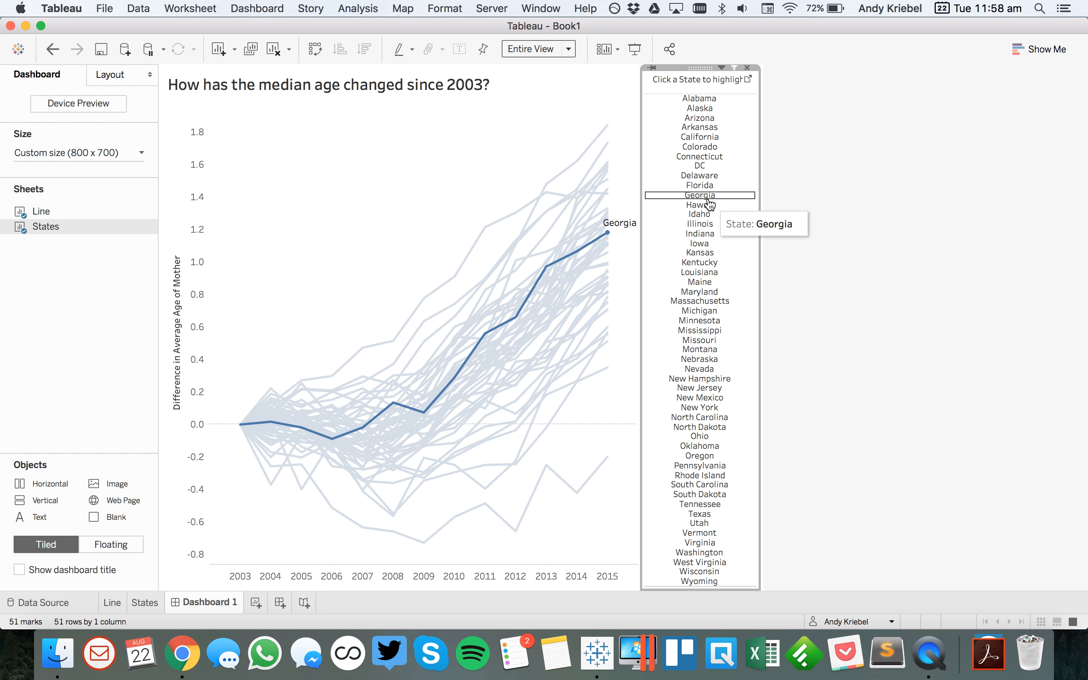
pyautogui.moveTo(709, 174)
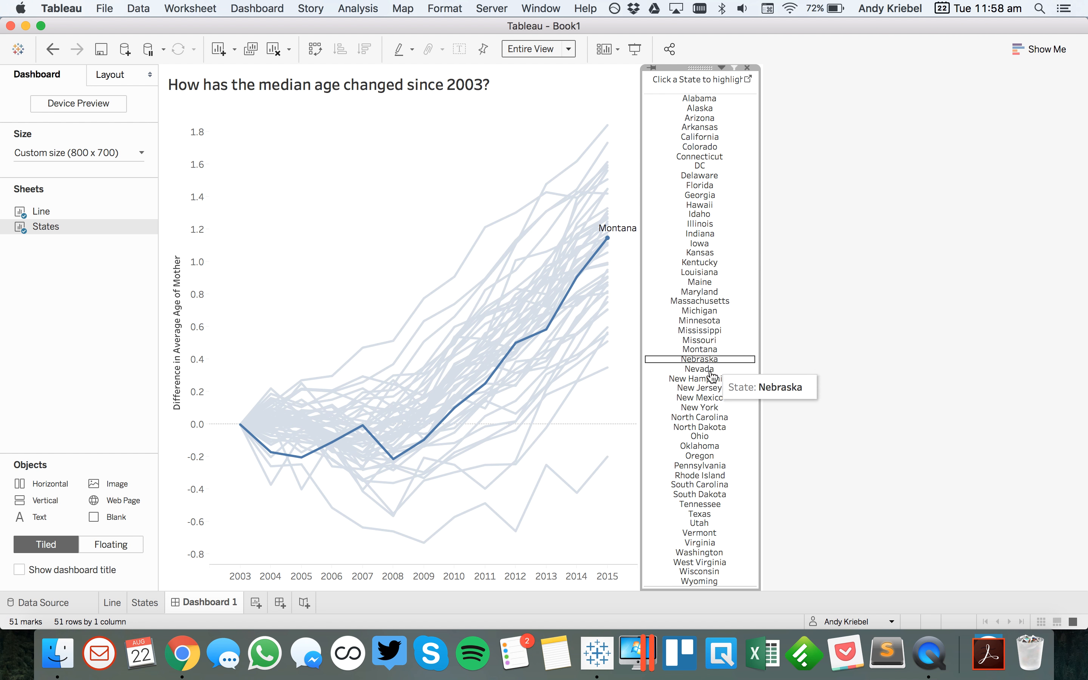
# Set a fixed range of 2002 to 2018 for the Year axis of the dashboard's line chart
pyautogui.doubleClick(466, 571)
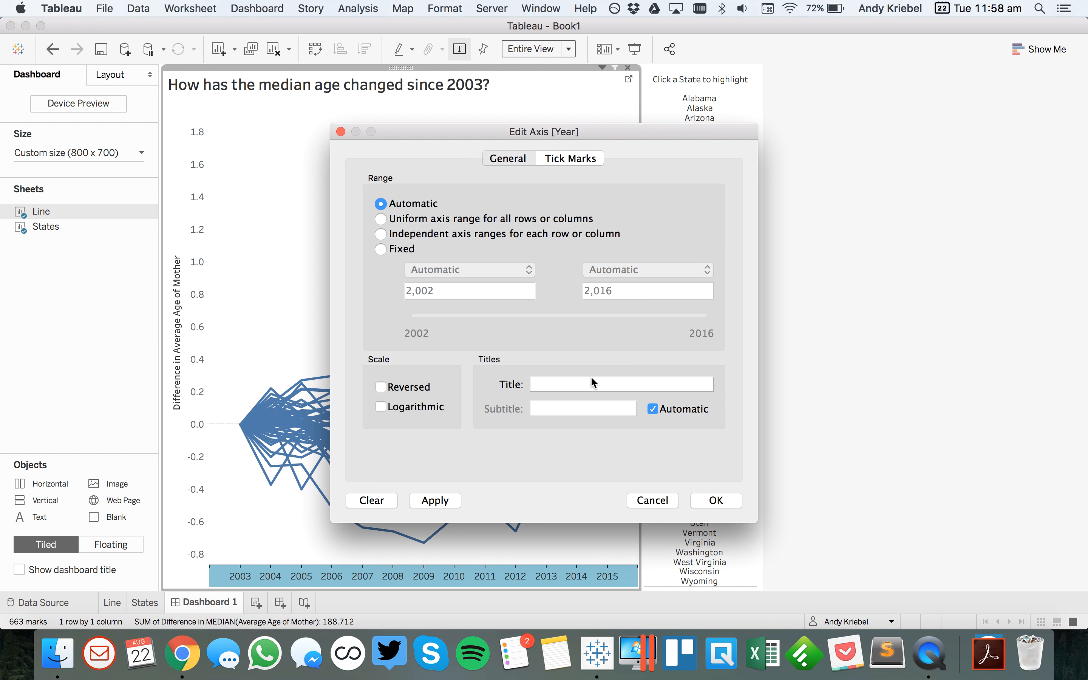
pyautogui.click(380, 248)
pyautogui.click(630, 295)
pyautogui.click(720, 498)
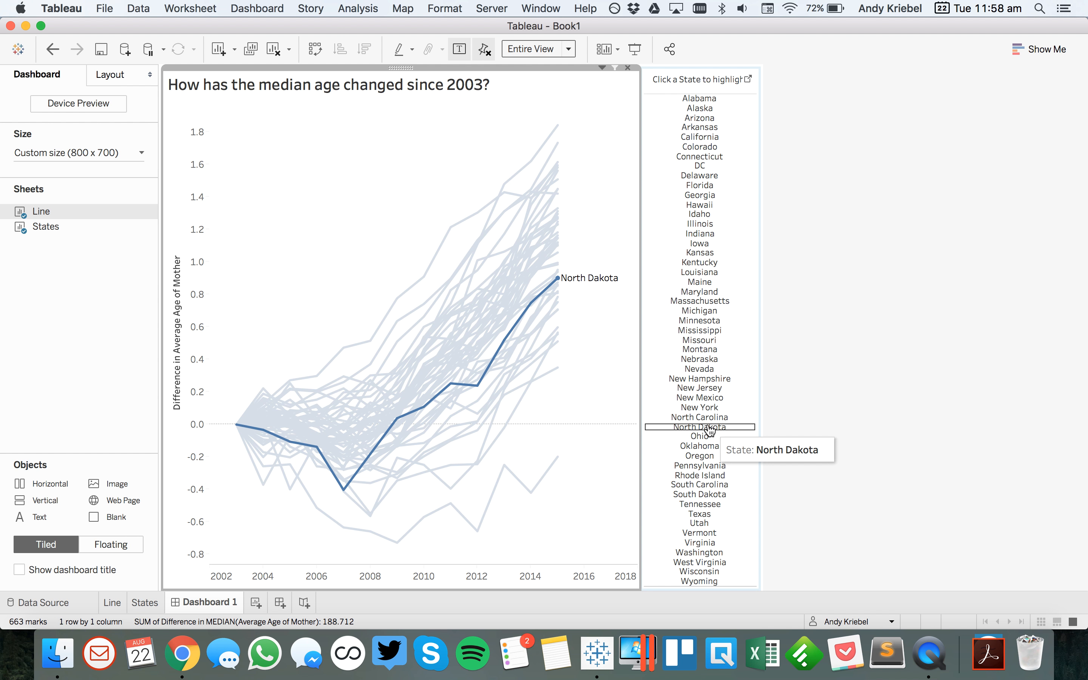
# Format the Line worksheet's mark labels as Tableau Medium, size 8, matching the mark color
pyautogui.click(112, 602)
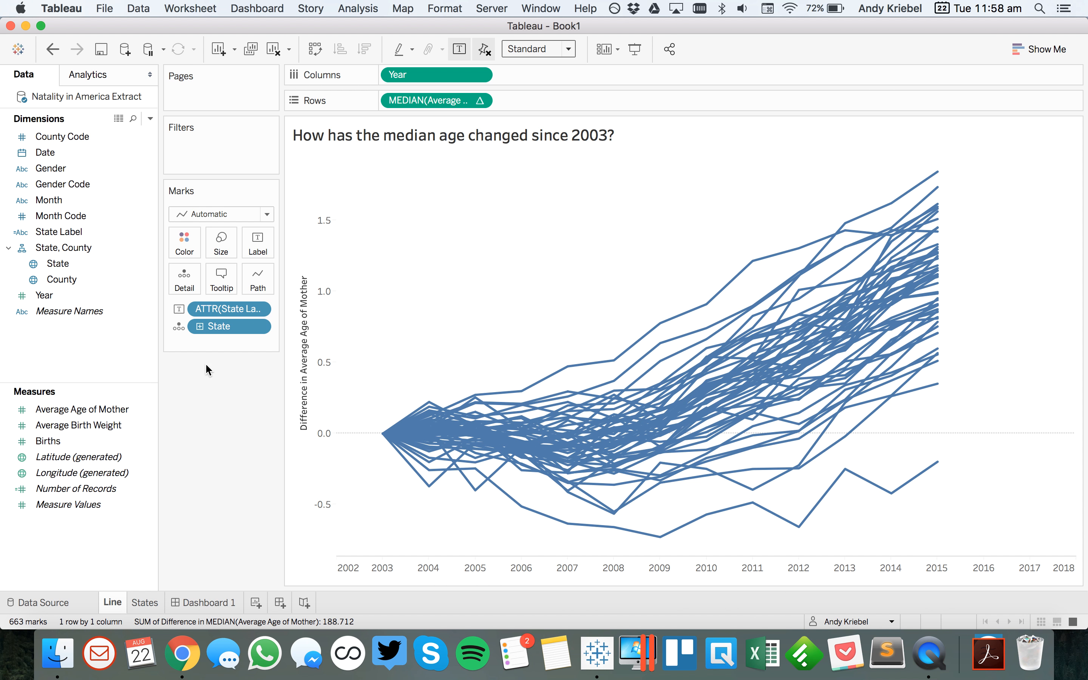
pyautogui.click(263, 243)
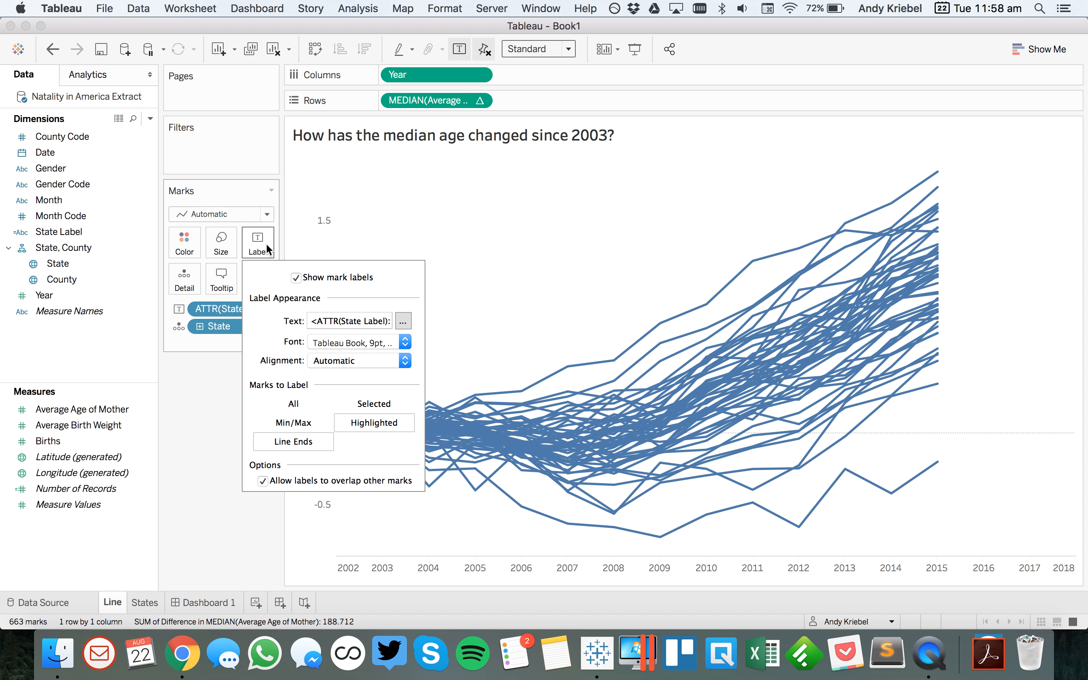
pyautogui.click(350, 359)
pyautogui.click(282, 346)
pyautogui.click(352, 342)
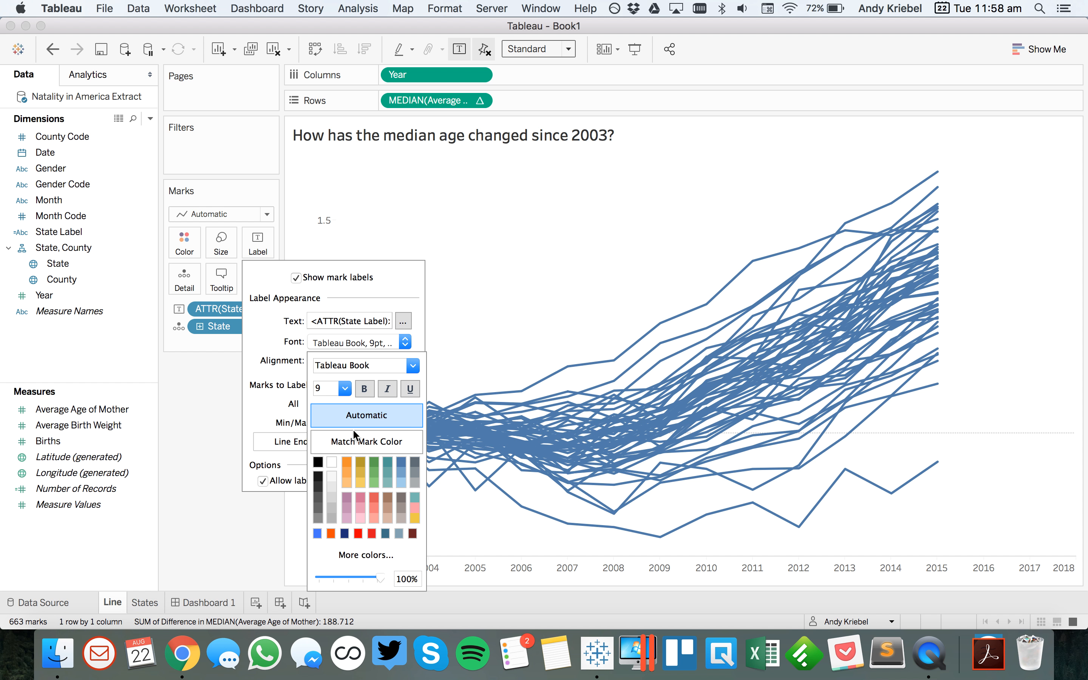
pyautogui.click(414, 365)
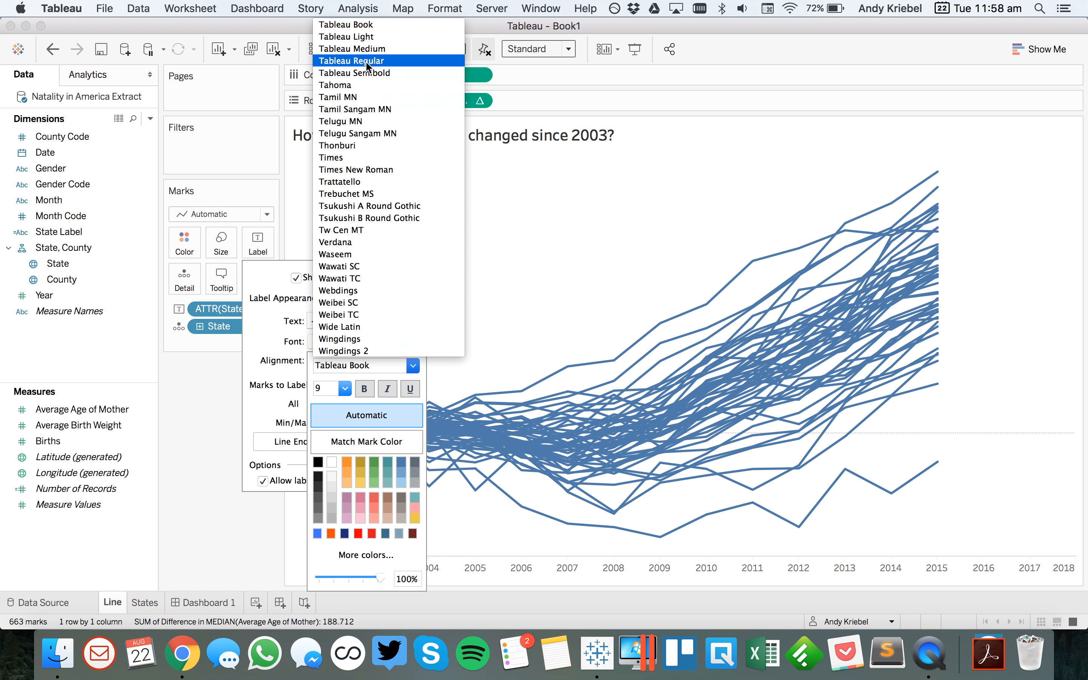
pyautogui.click(369, 44)
pyautogui.click(345, 388)
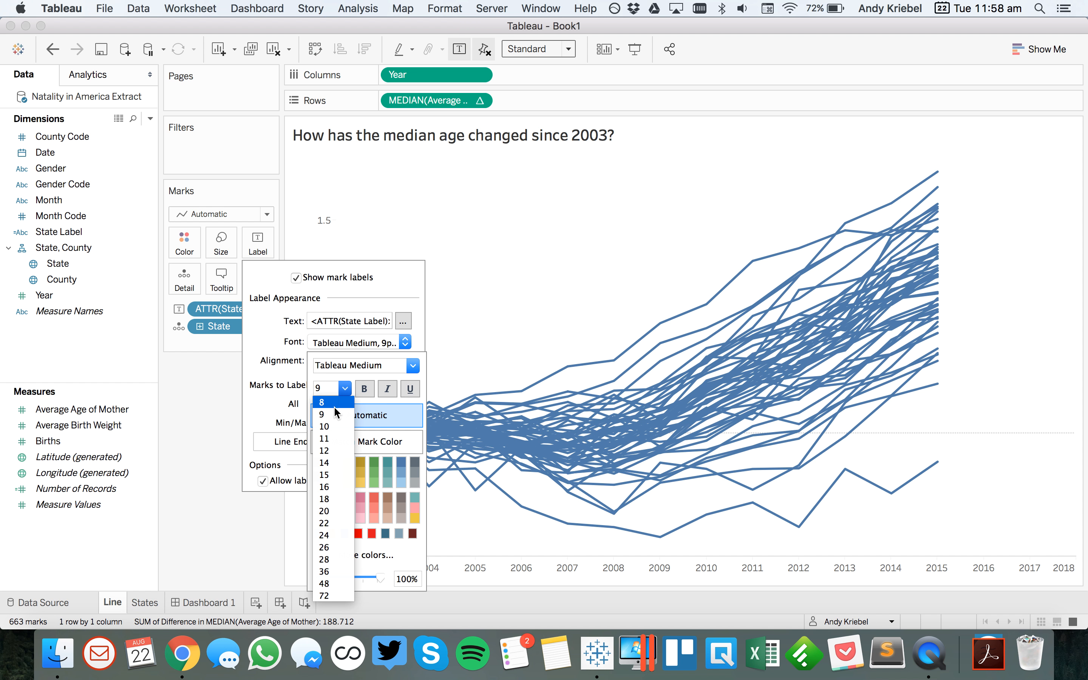
pyautogui.click(334, 402)
pyautogui.click(364, 442)
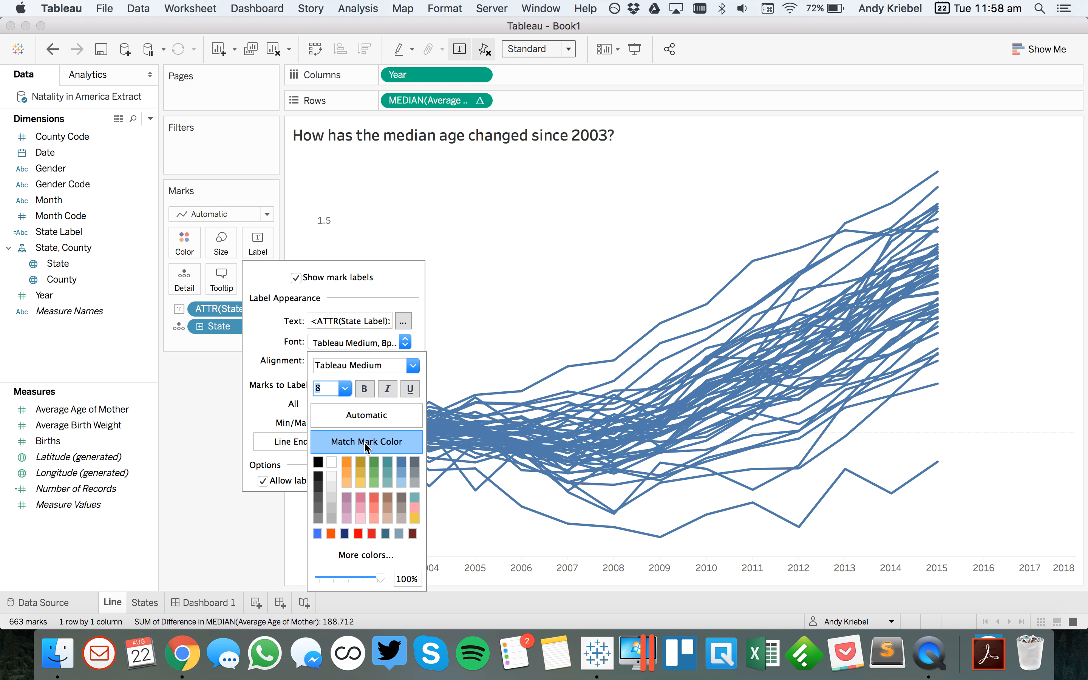
pyautogui.click(232, 556)
# Review the fixed range of the Year axis on the Line worksheet without changing it
pyautogui.click(212, 602)
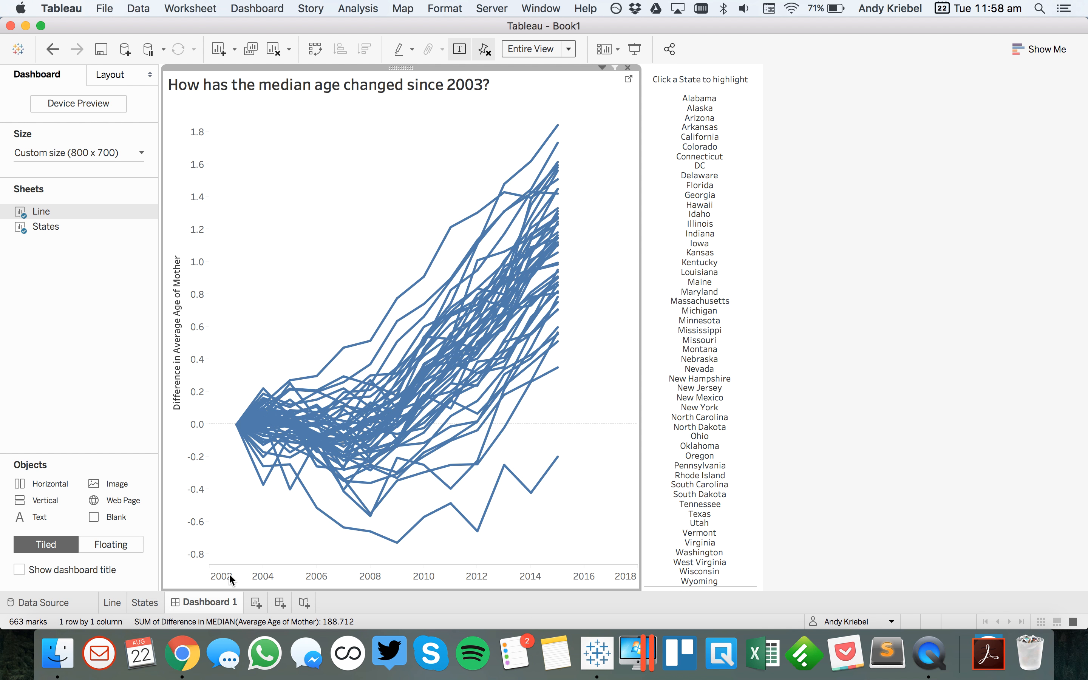
pyautogui.click(629, 80)
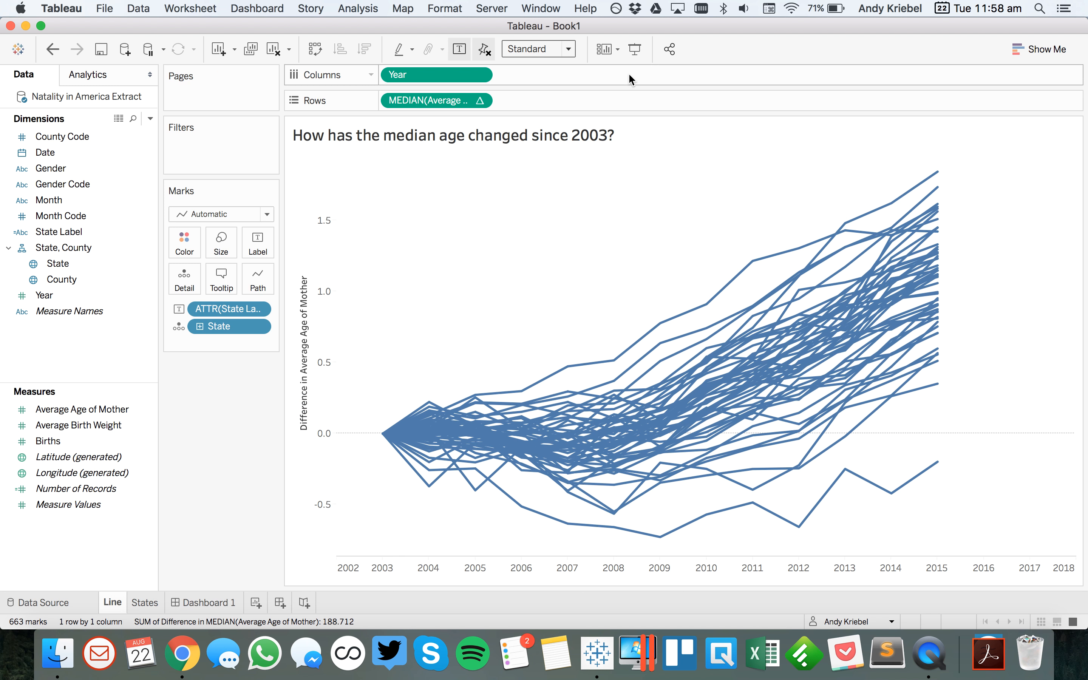
pyautogui.doubleClick(405, 569)
pyautogui.click(446, 286)
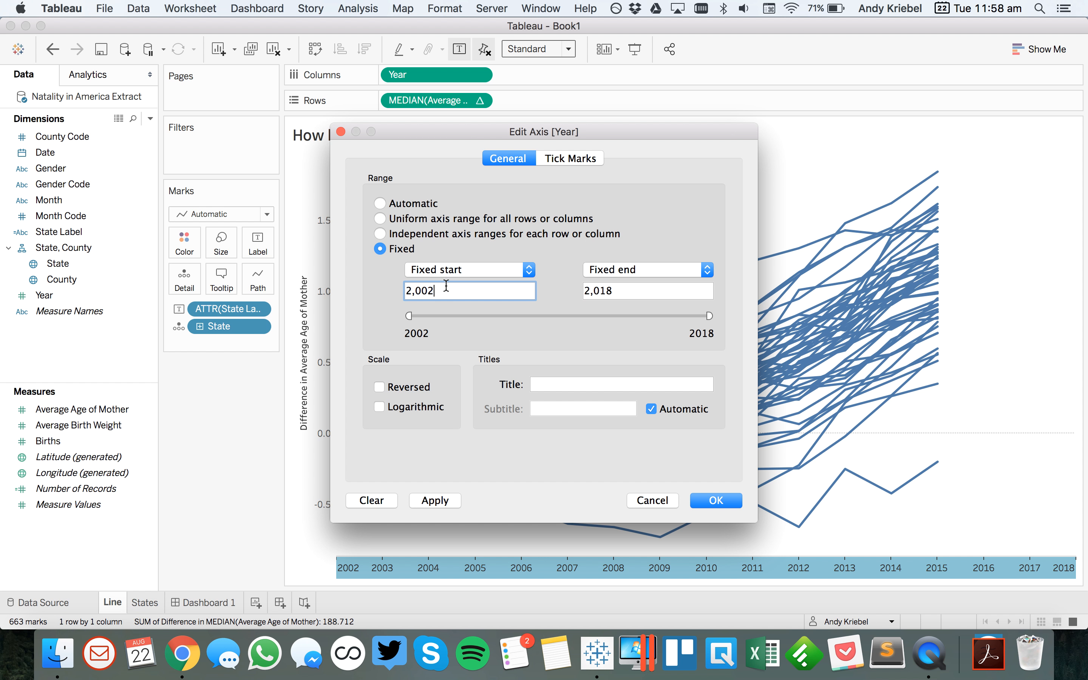
pyautogui.press('Tab')
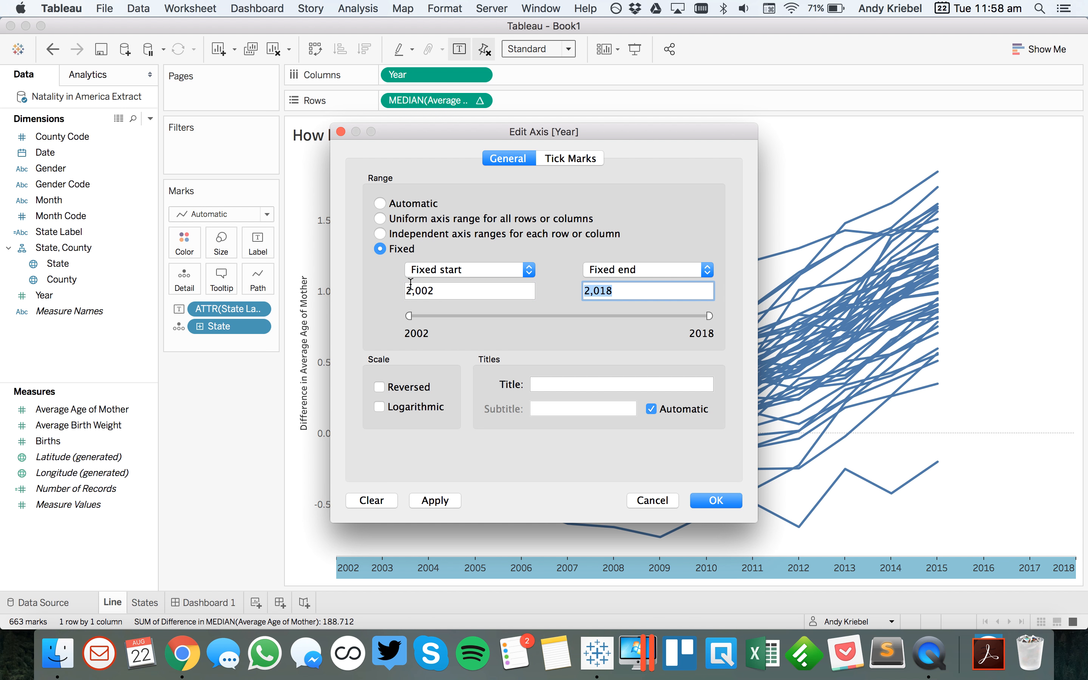
pyautogui.click(652, 500)
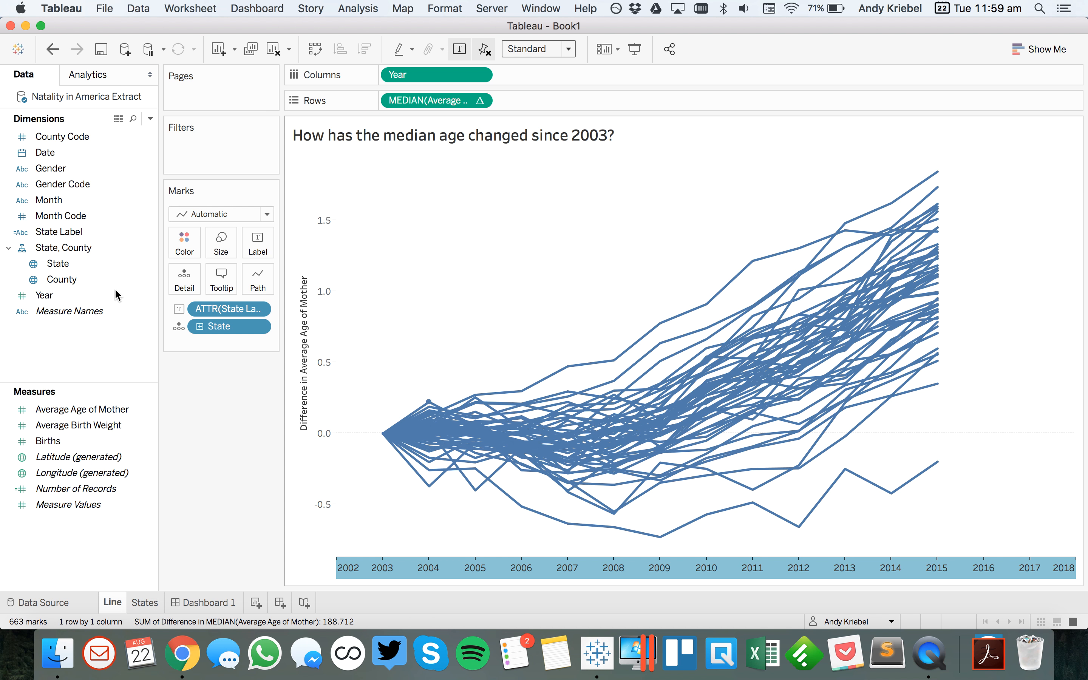
# Change the Year field to Number (decimal) and set its default format to Number (Custom) with 0 decimals and no thousands separators
pyautogui.click(23, 297)
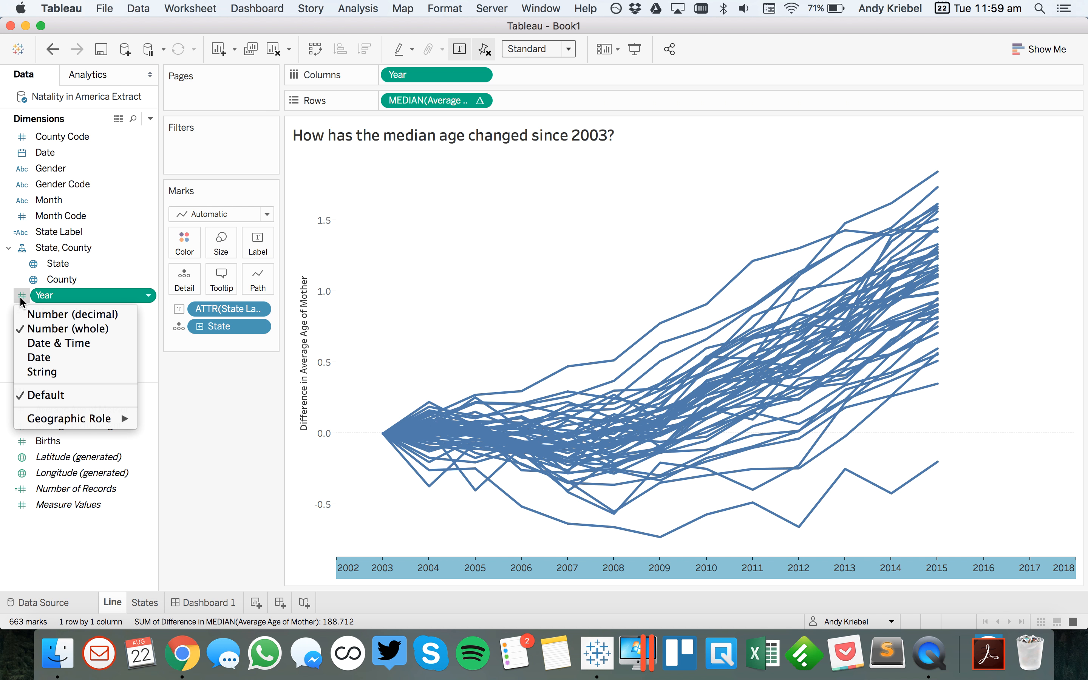
pyautogui.click(49, 316)
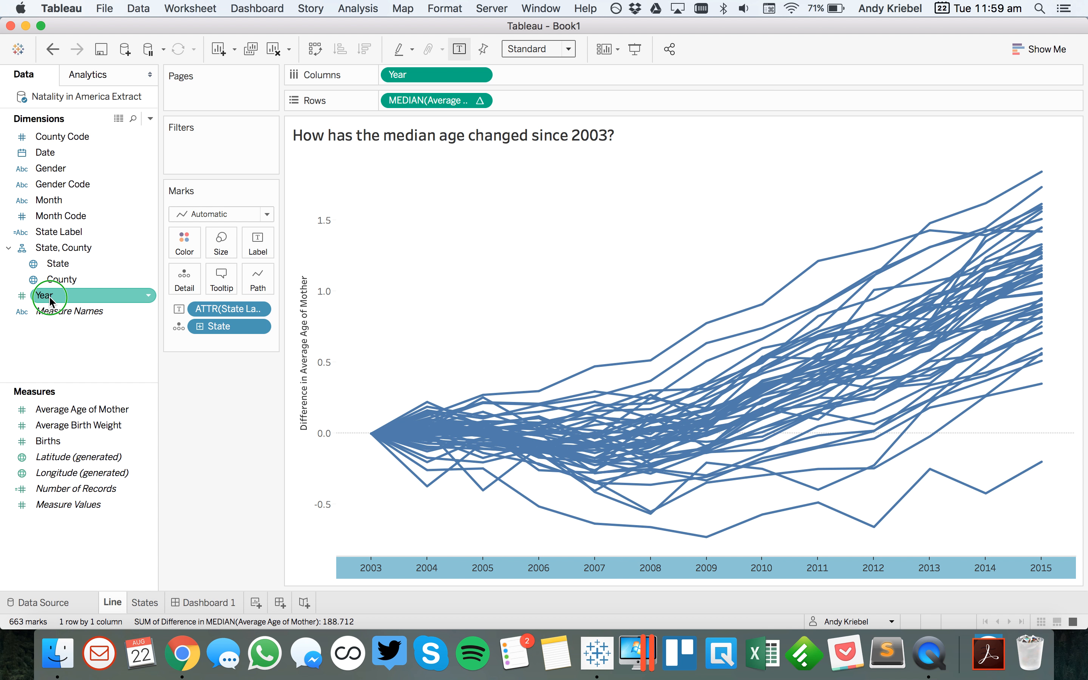
pyautogui.rightClick(51, 300)
pyautogui.moveTo(128, 480)
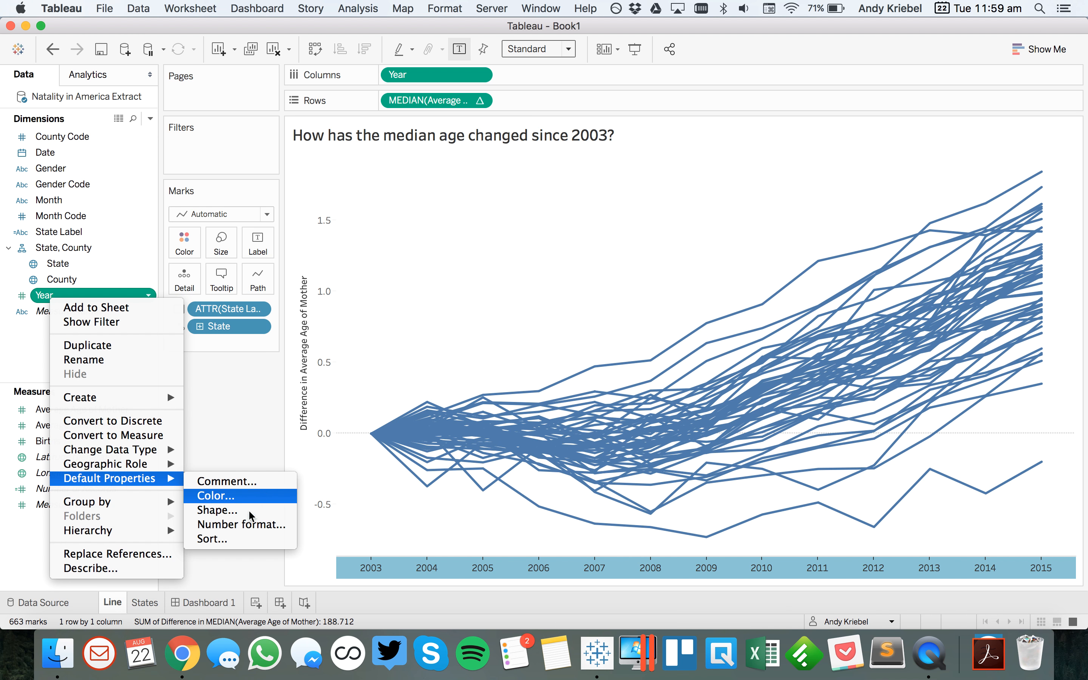
pyautogui.click(250, 524)
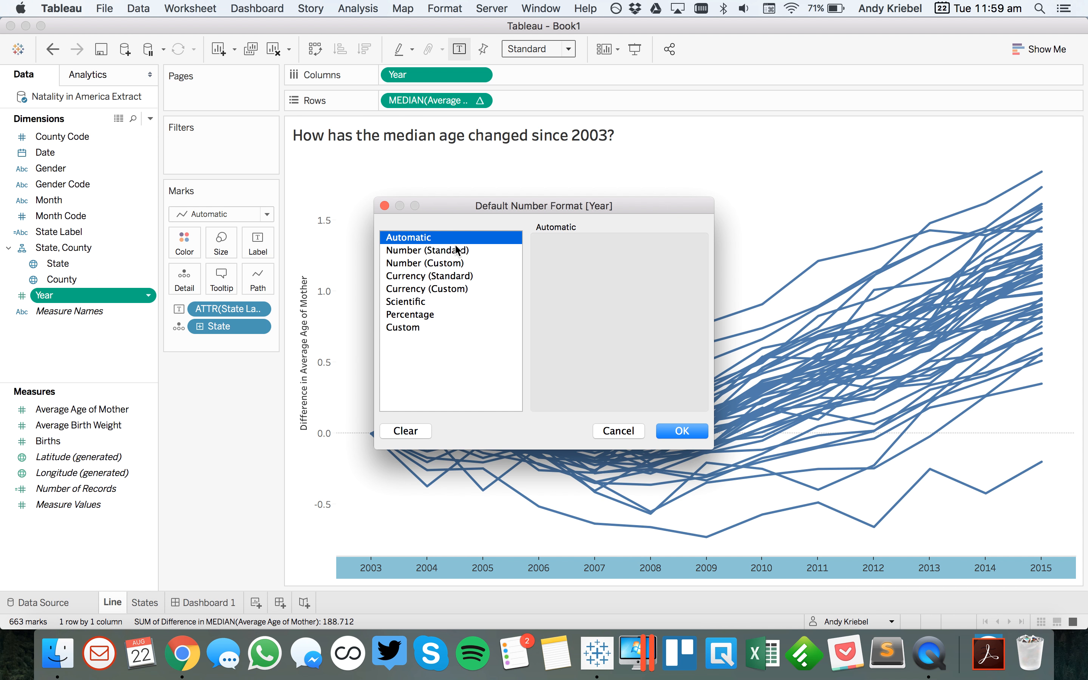
pyautogui.click(457, 265)
pyautogui.click(583, 267)
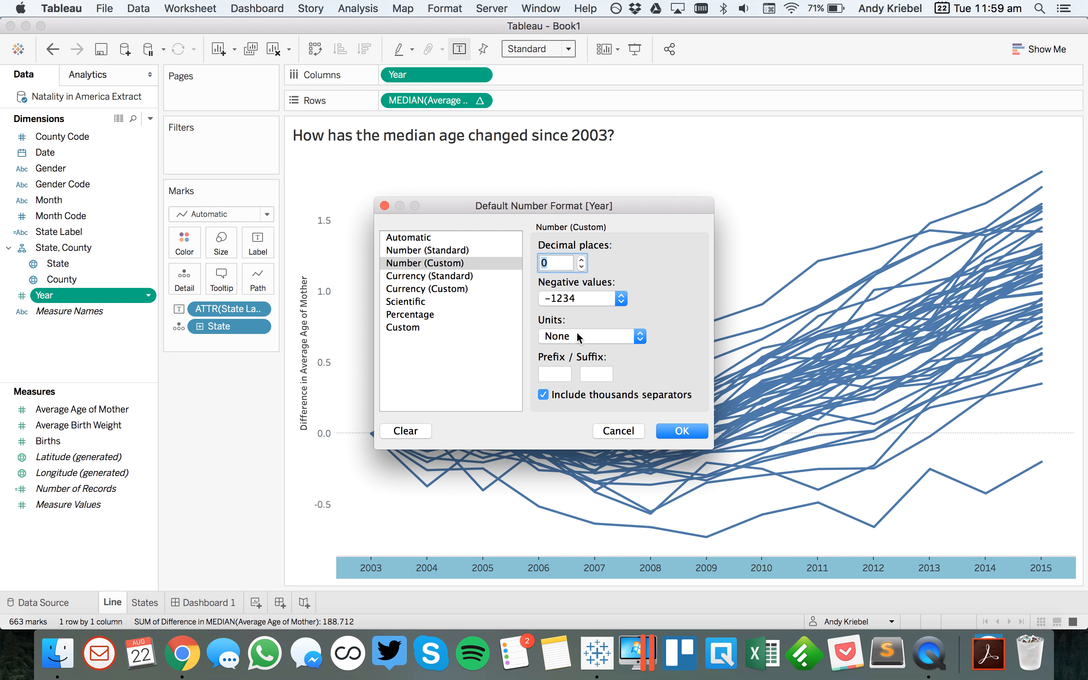
pyautogui.click(543, 395)
pyautogui.click(669, 434)
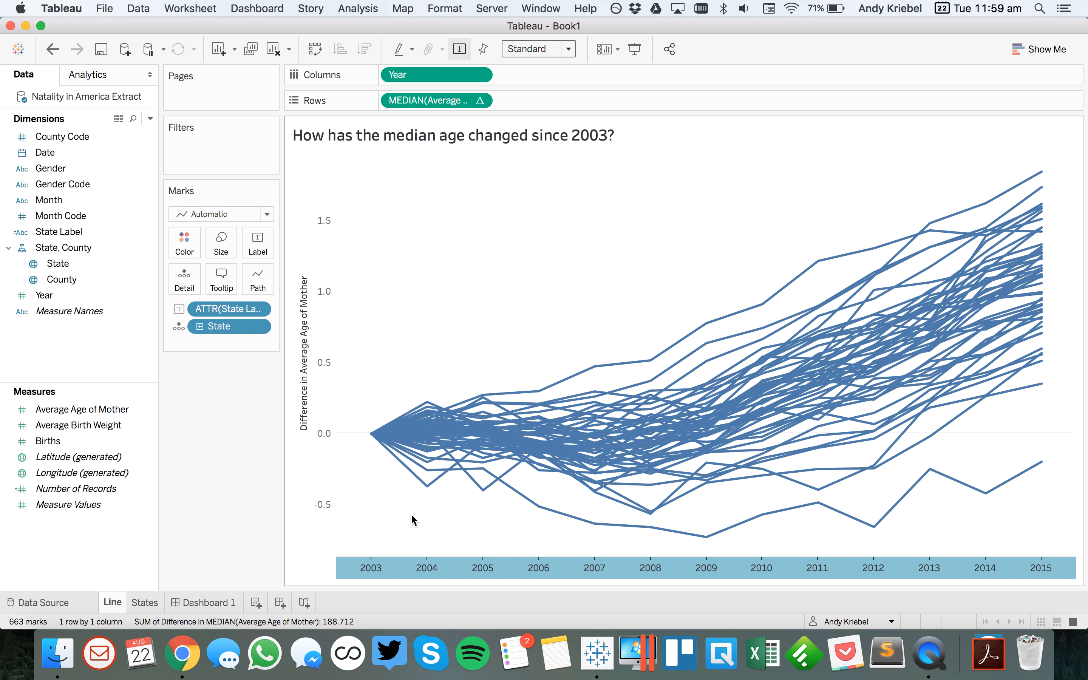
# Exclude the State Label attribute from the Line worksheet's tooltip
pyautogui.click(374, 513)
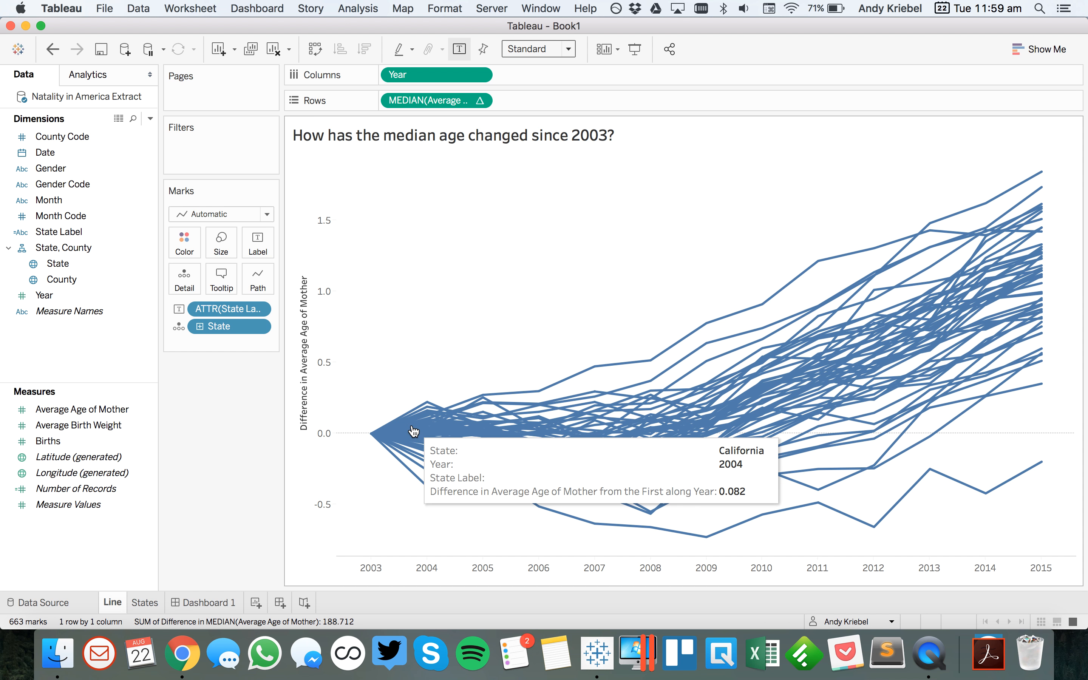
pyautogui.click(259, 309)
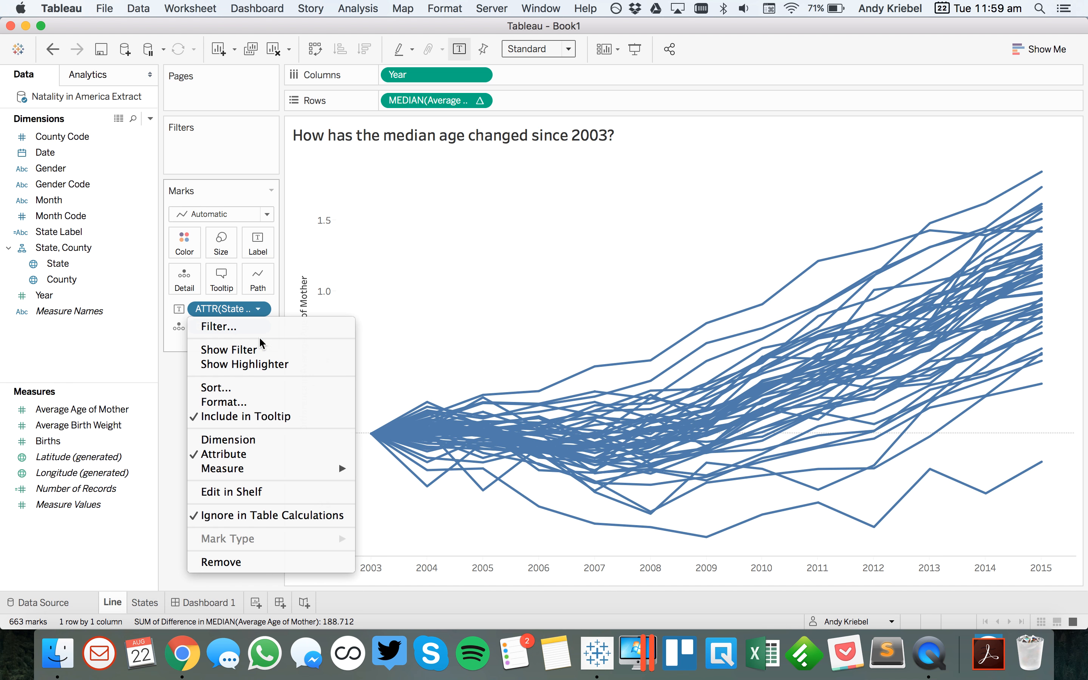
pyautogui.click(252, 416)
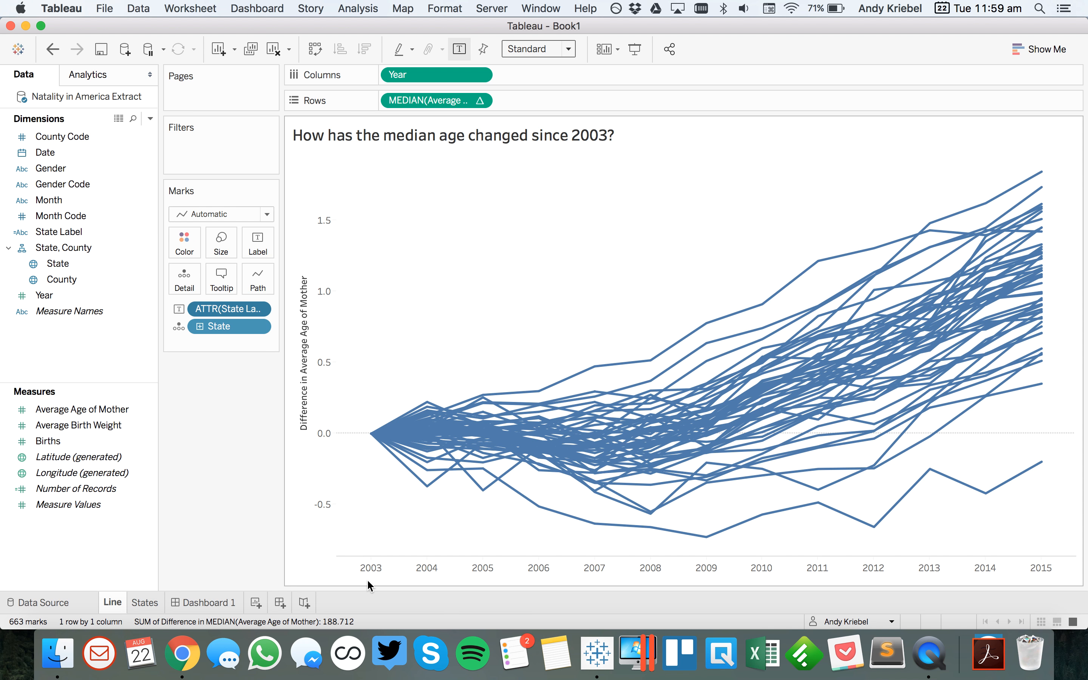
# Set a fixed range of 2,002.8 to 2,016.1 for the Line worksheet's Year axis, and view the chart on Dashboard 1
pyautogui.doubleClick(376, 564)
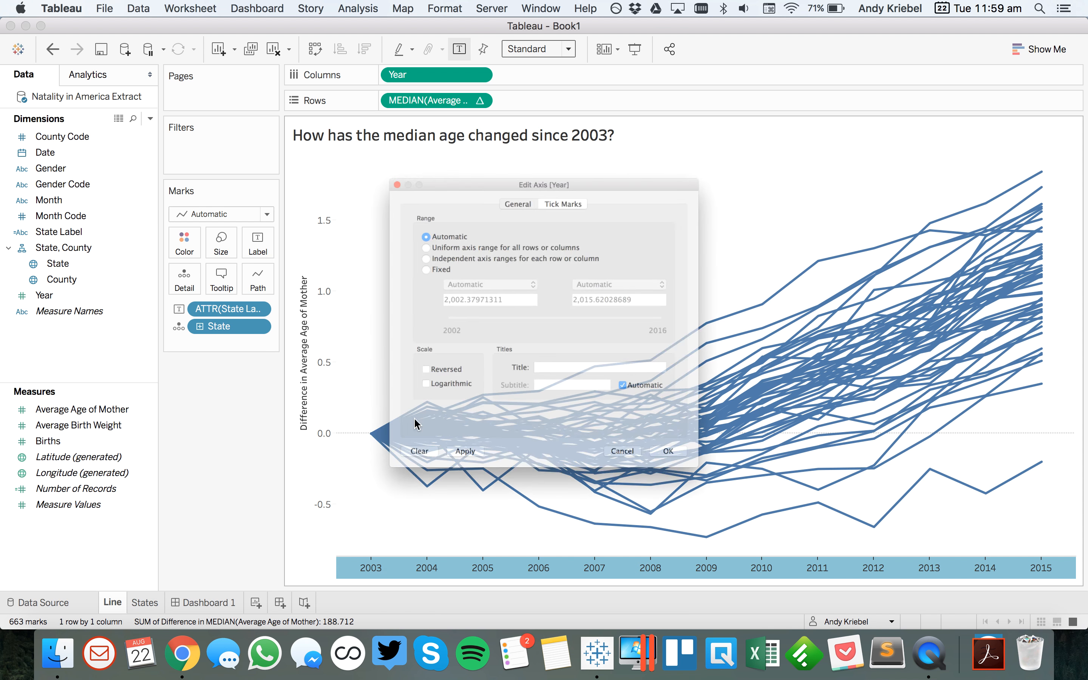
pyautogui.click(394, 250)
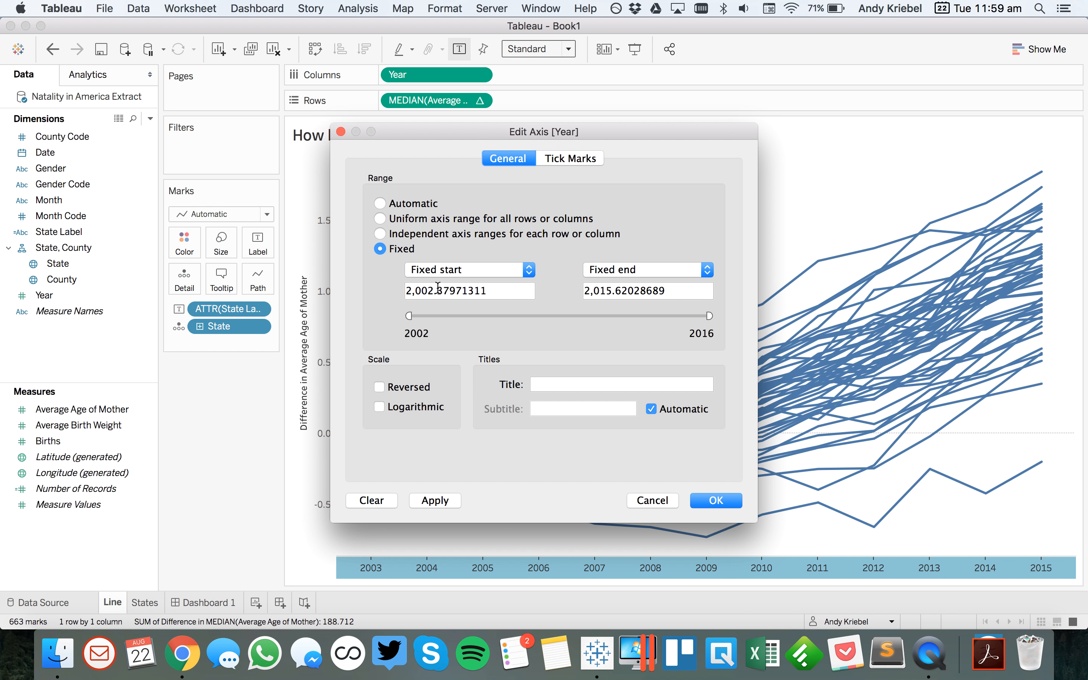
pyautogui.moveTo(438, 288); pyautogui.dragTo(522, 287)
pyautogui.write('8')
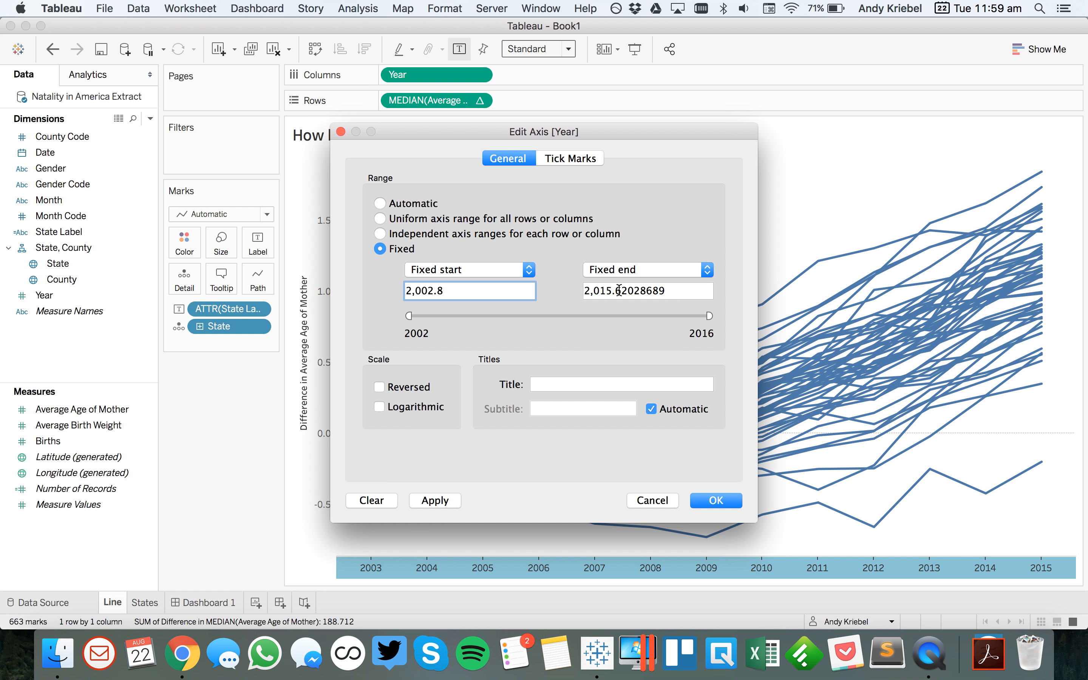
pyautogui.moveTo(608, 291); pyautogui.dragTo(697, 288)
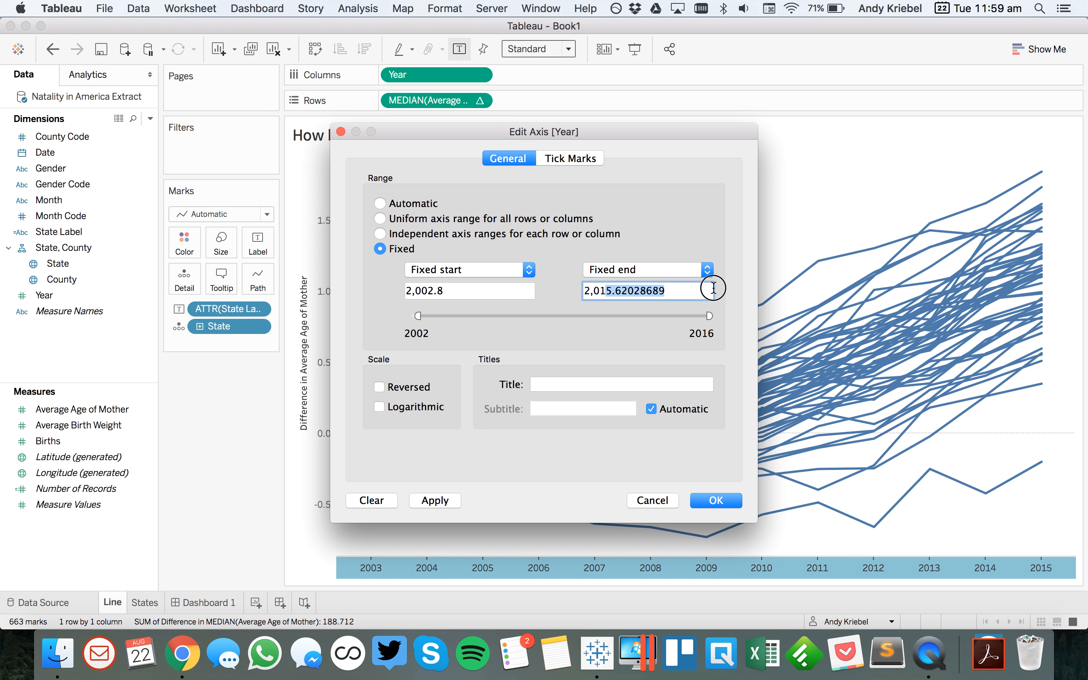
pyautogui.write('6.8')
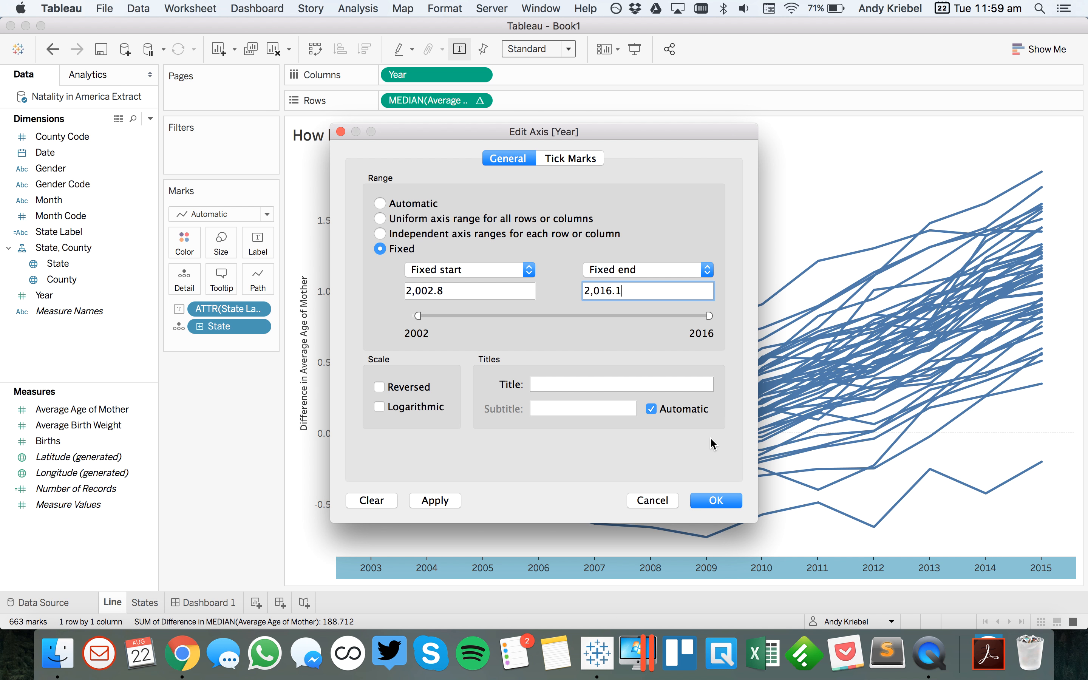
pyautogui.click(713, 509)
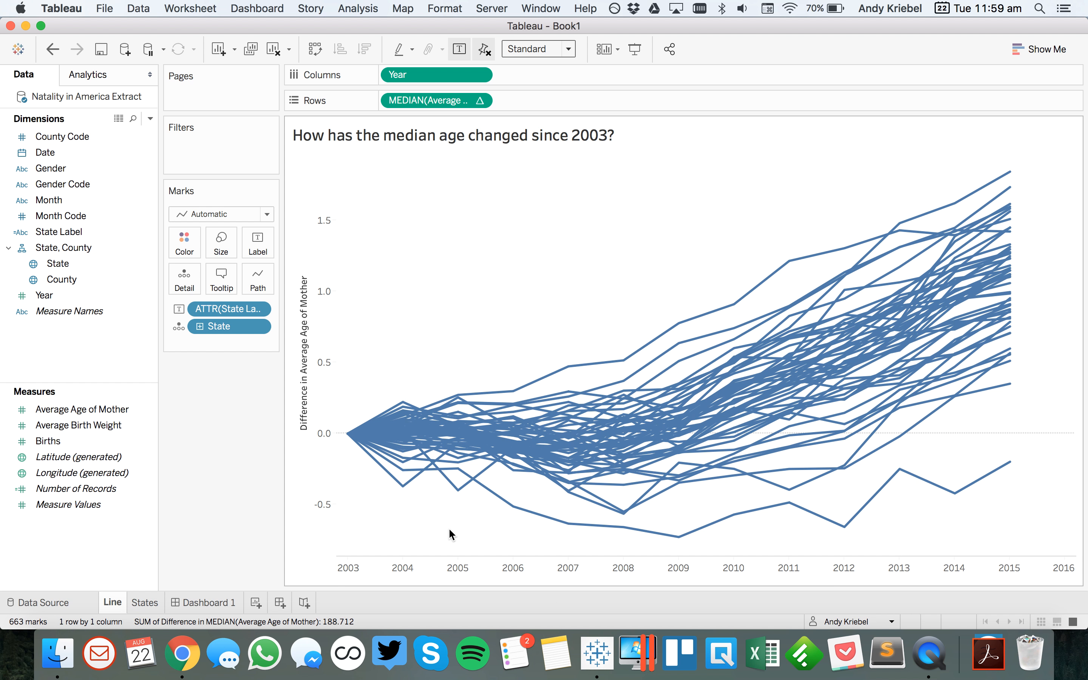
pyautogui.click(214, 601)
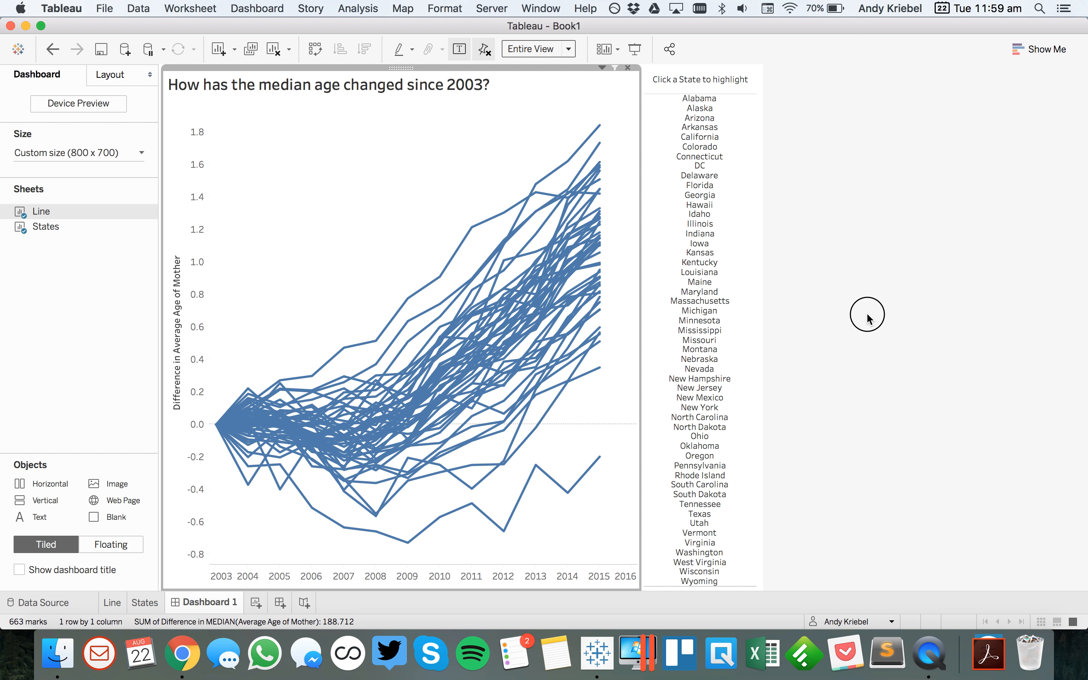
pyautogui.click(868, 319)
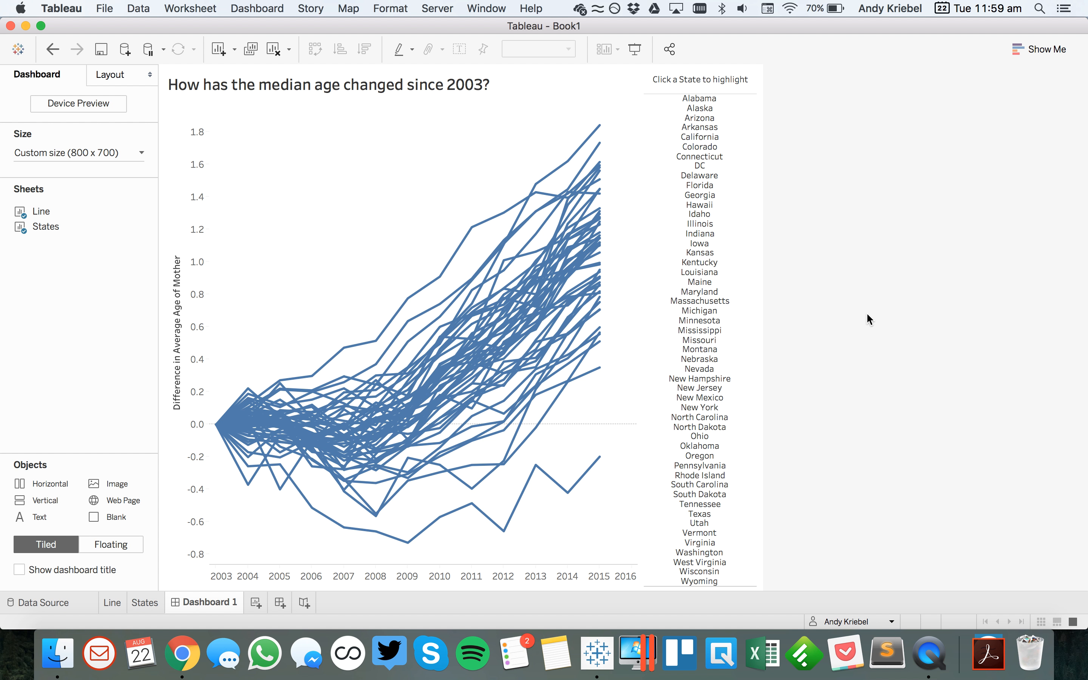